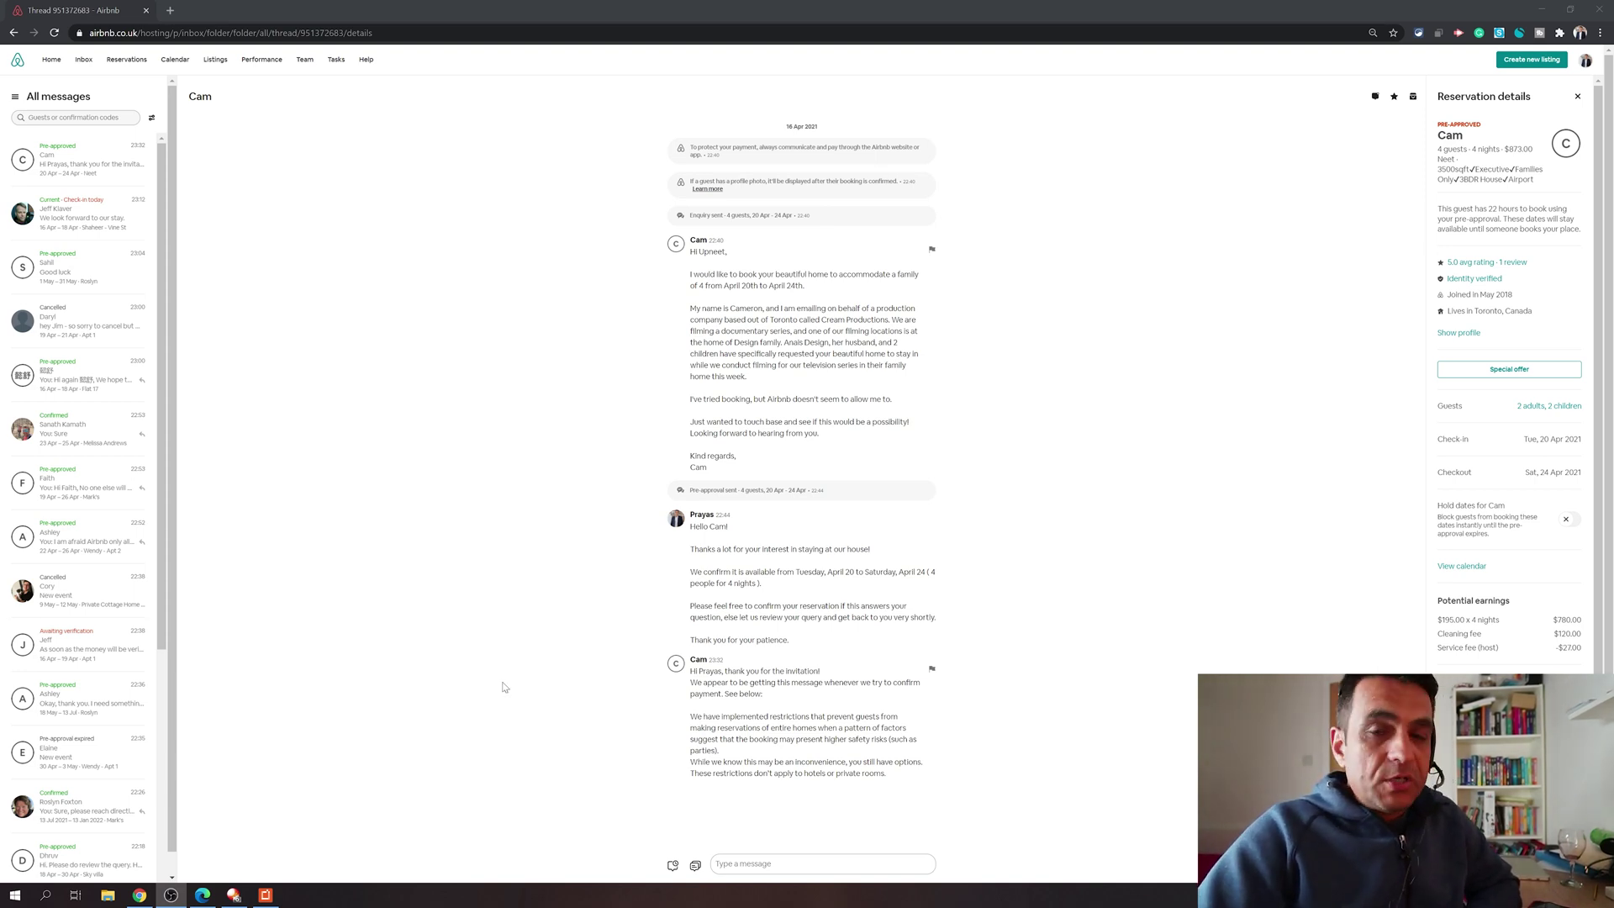
- From the guest's pre-approved conversation, start a new scheduled message
click(101, 164)
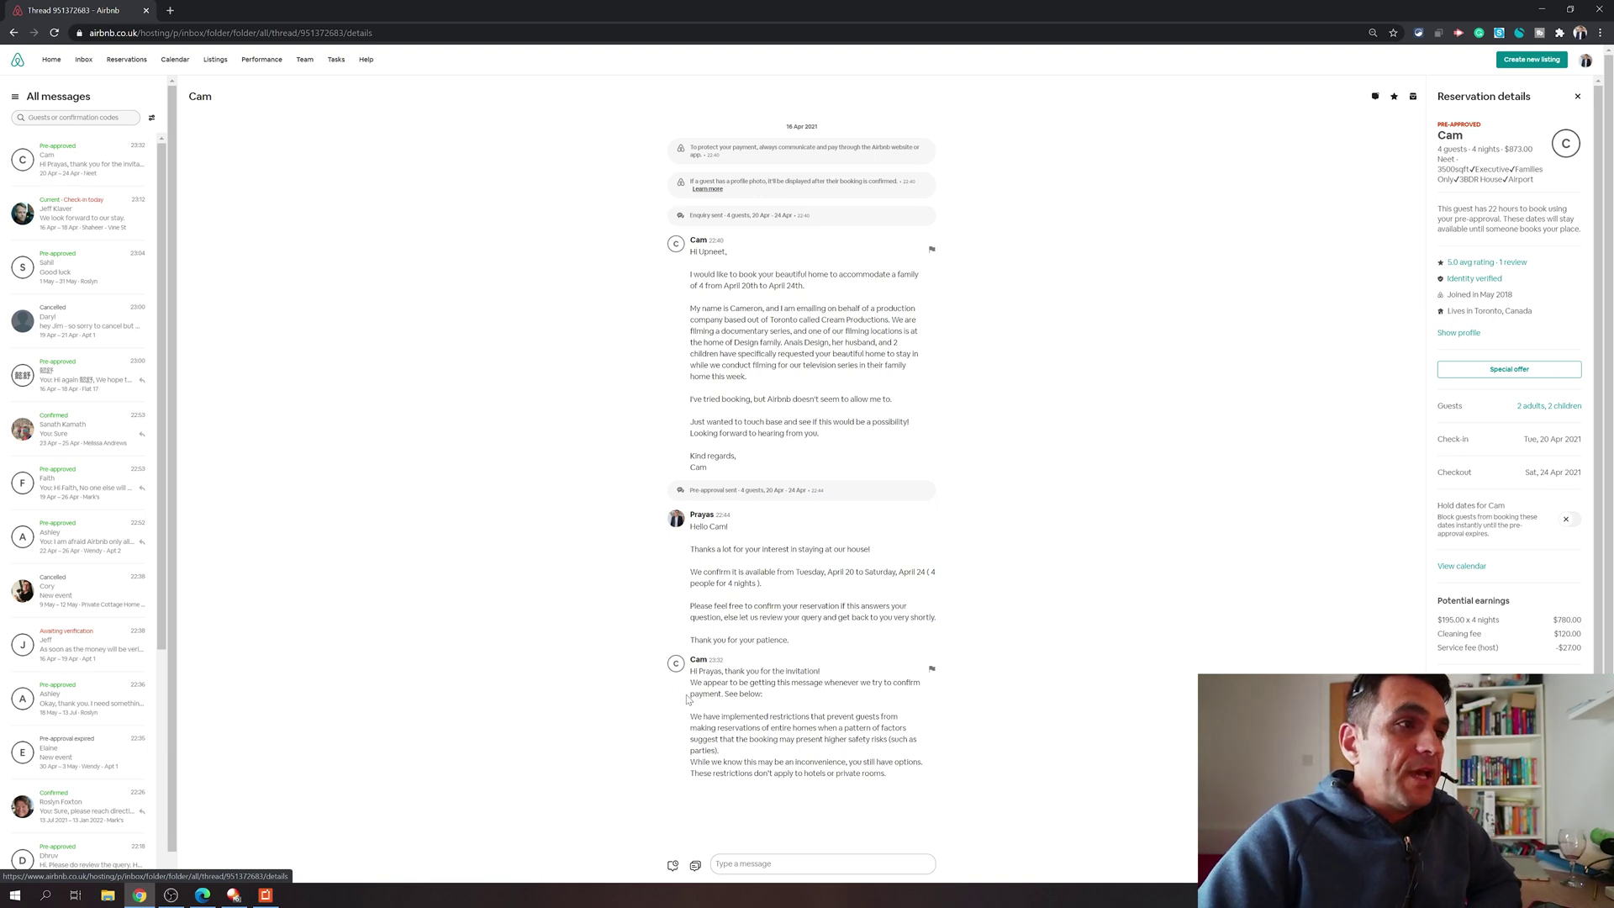
click(730, 865)
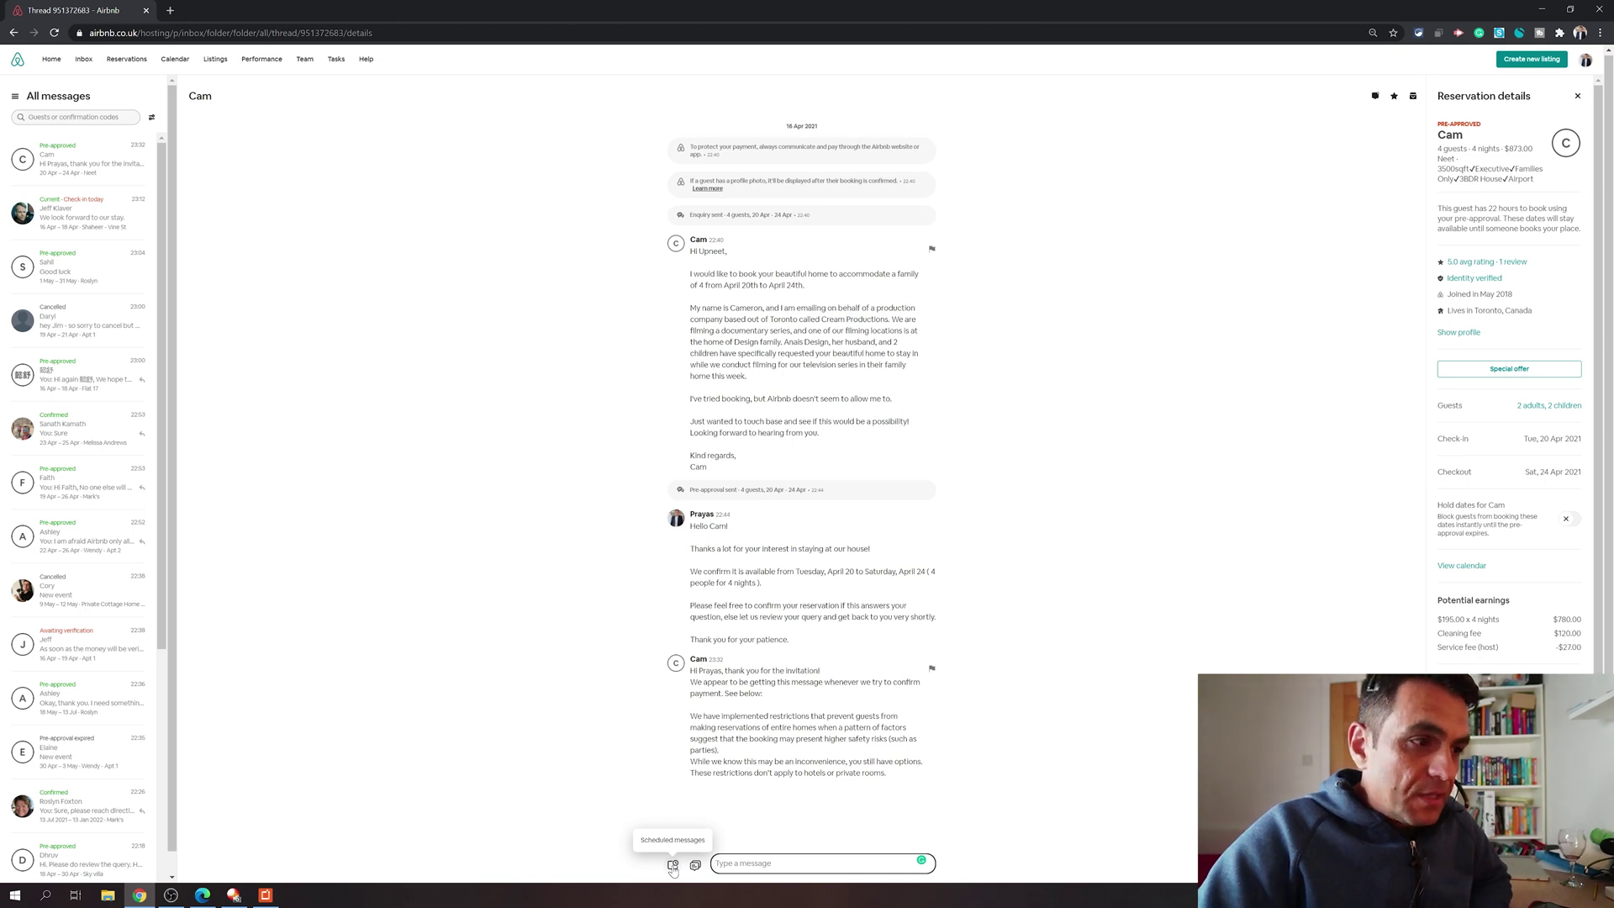
click(672, 865)
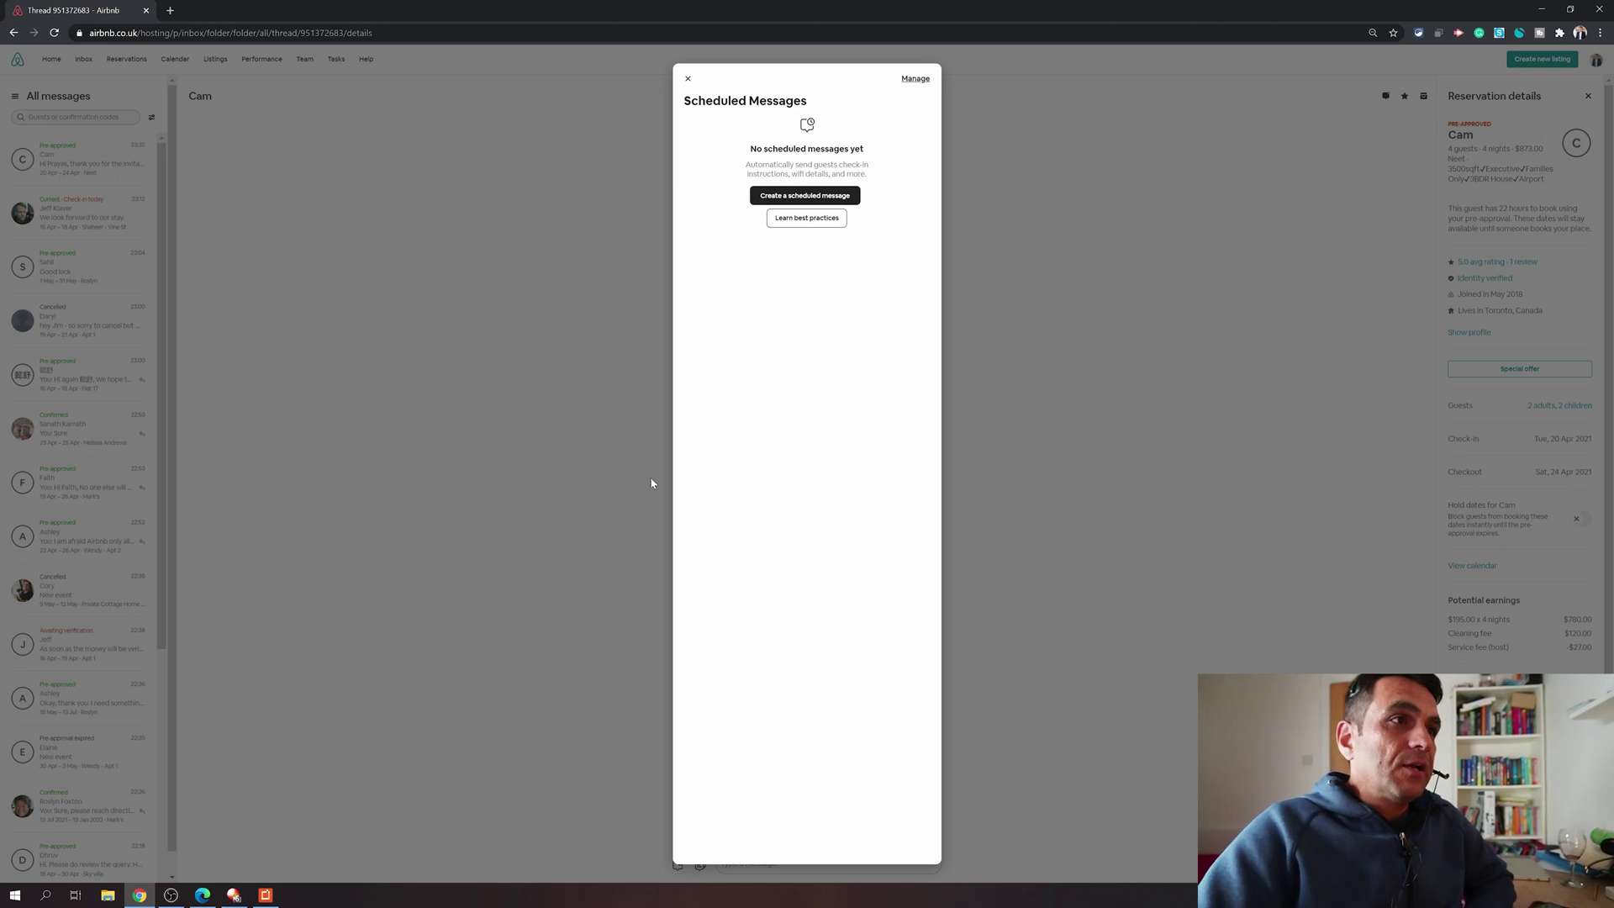
click(773, 203)
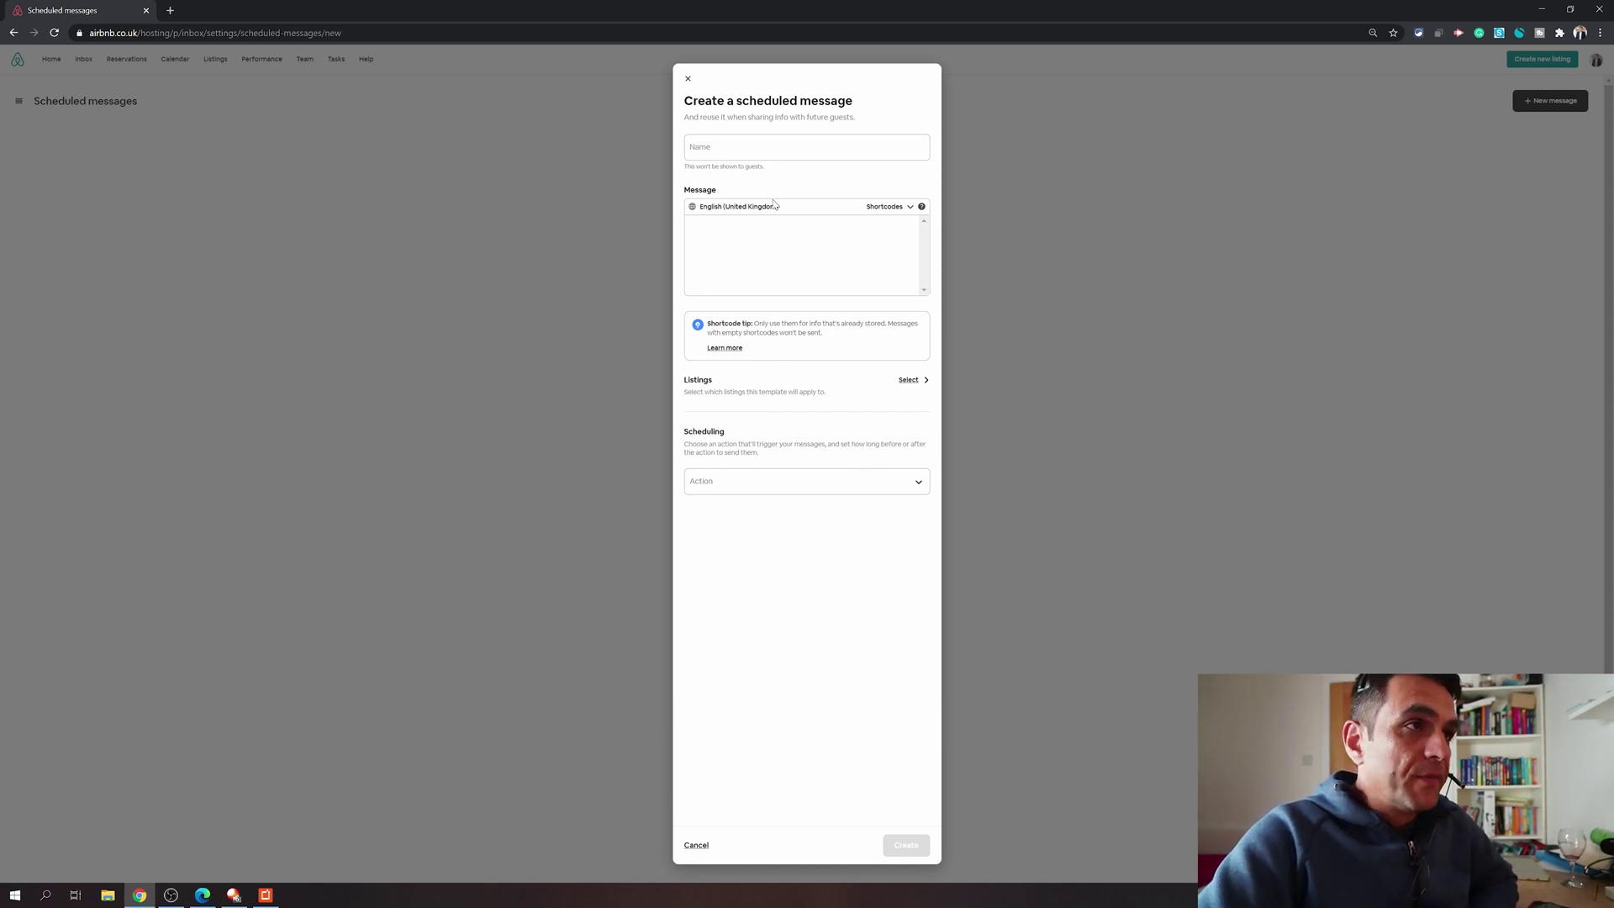
- Name the template 'Booking Confirmation Message' and begin its body with 'Hi'
click(756, 151)
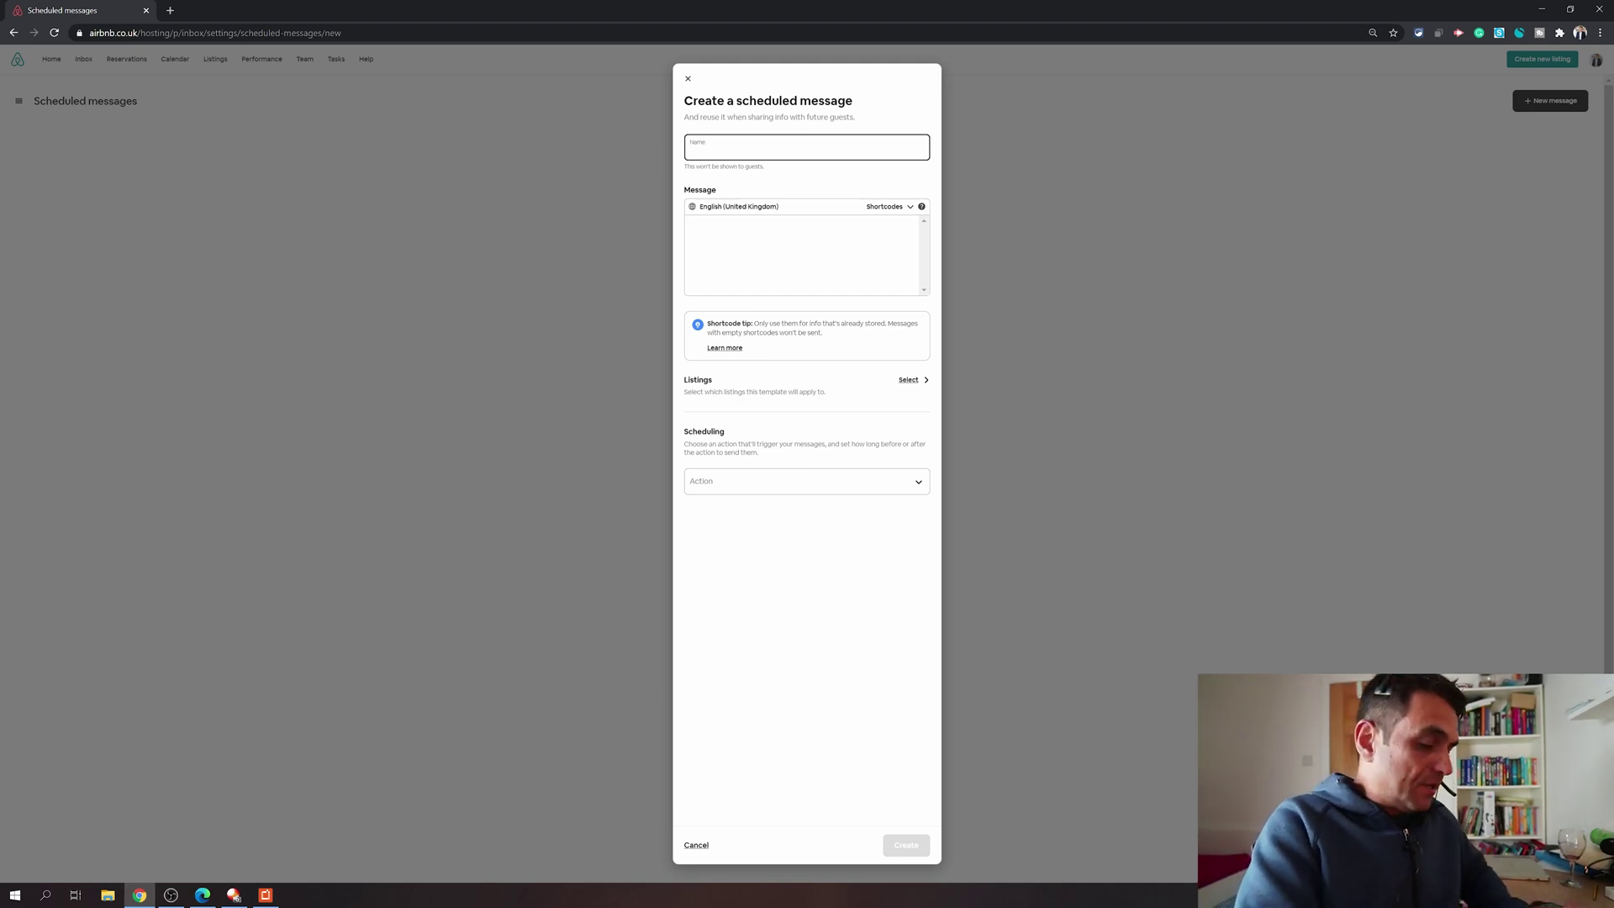
text(ook)
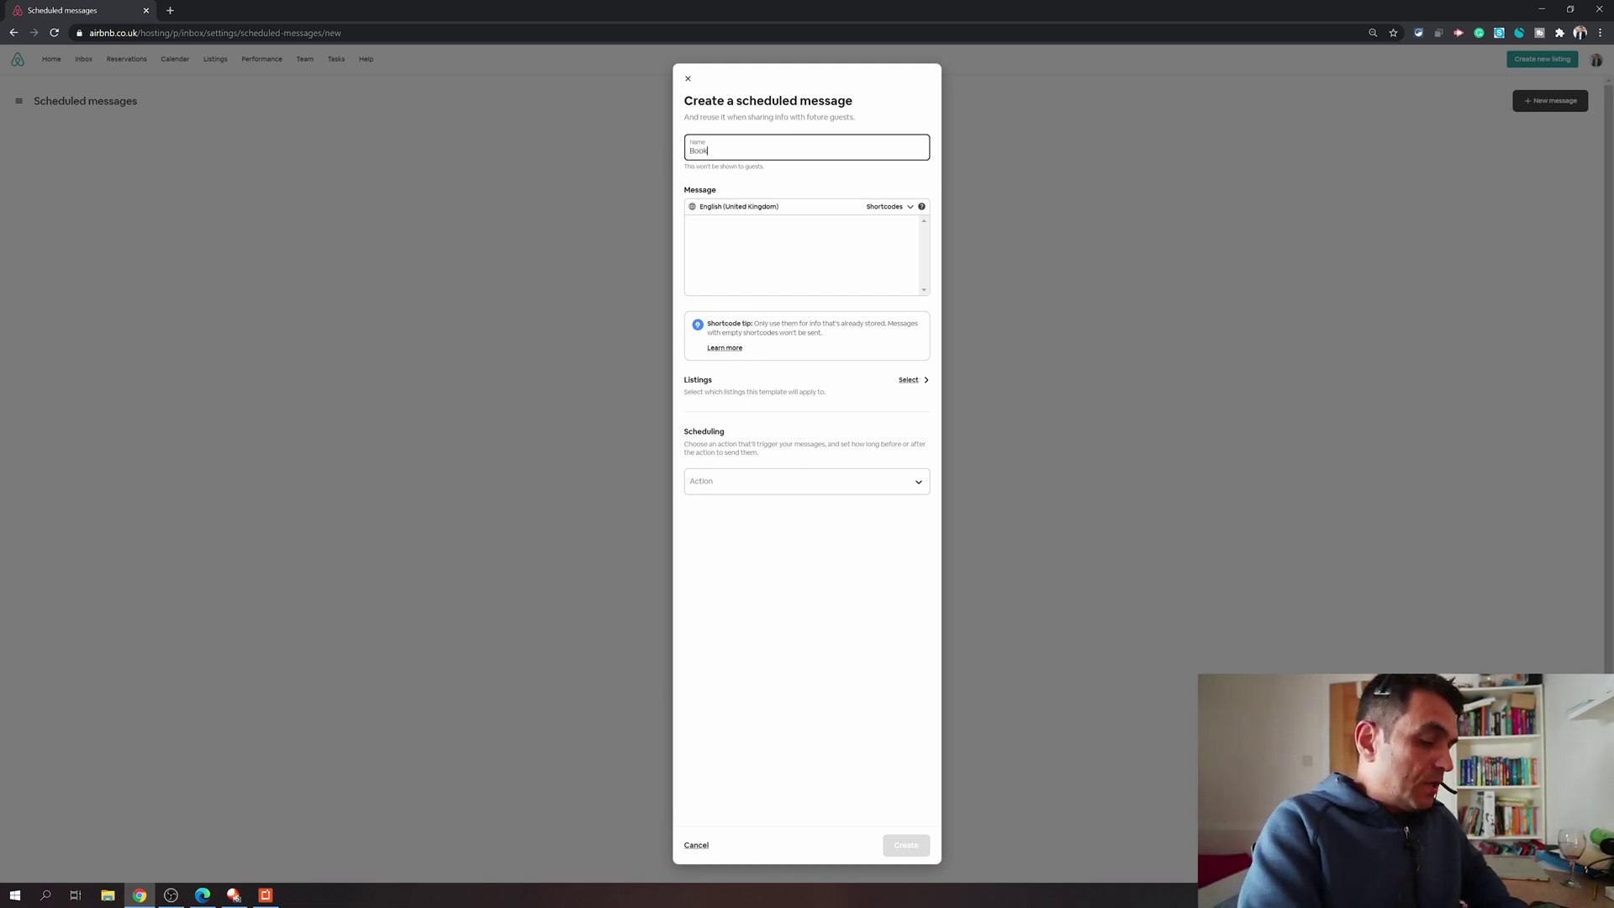
text(ing Confirma)
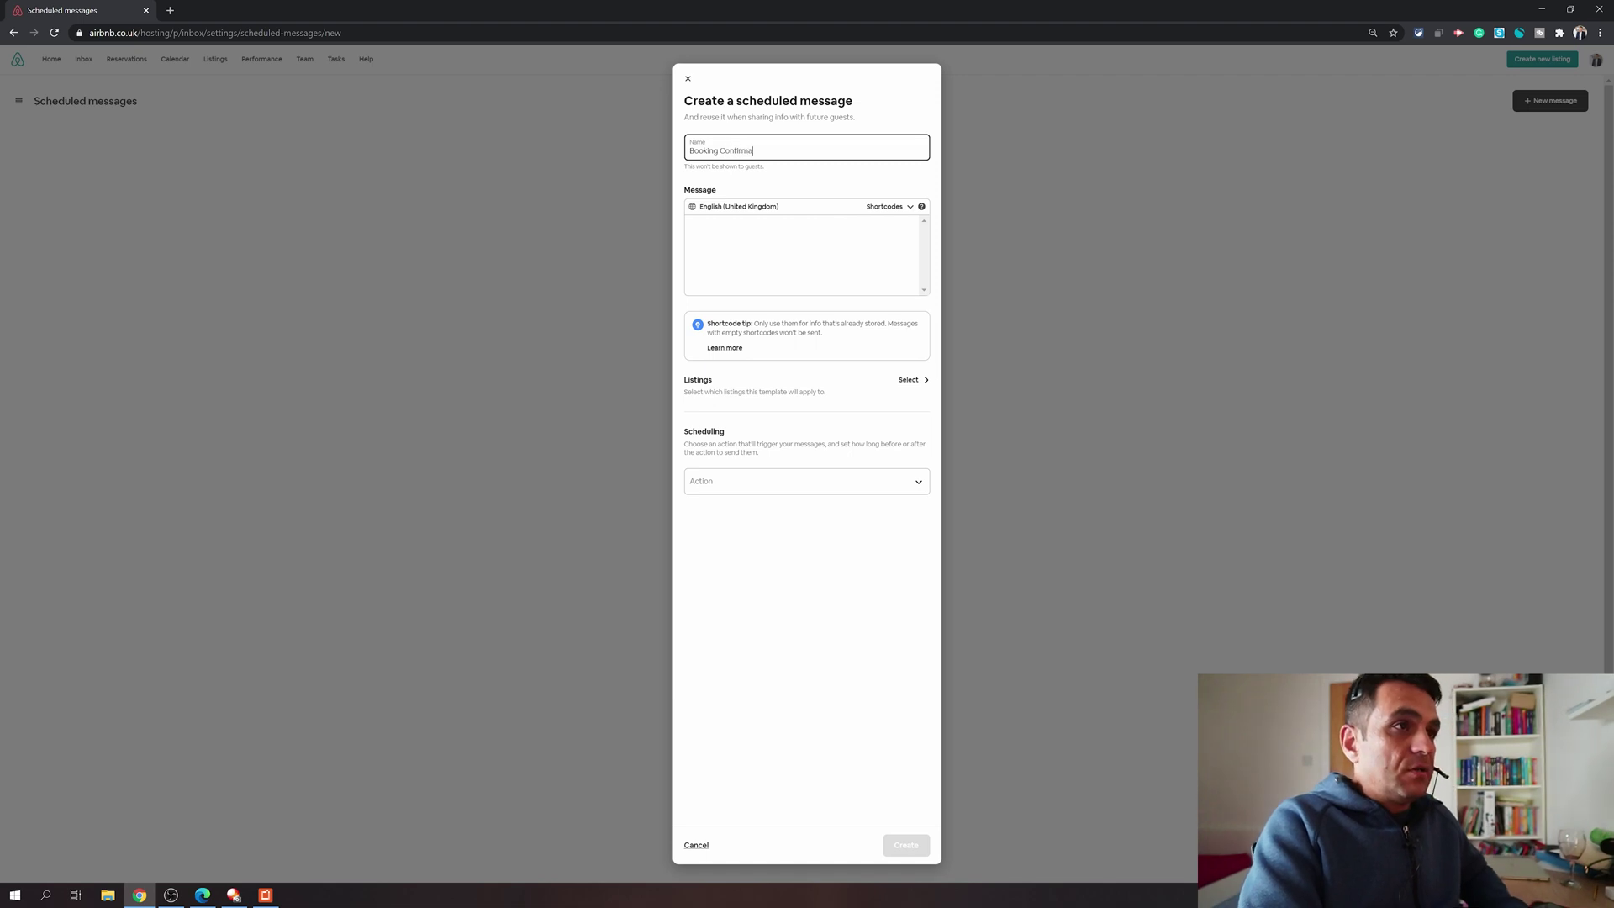
text(tion Message)
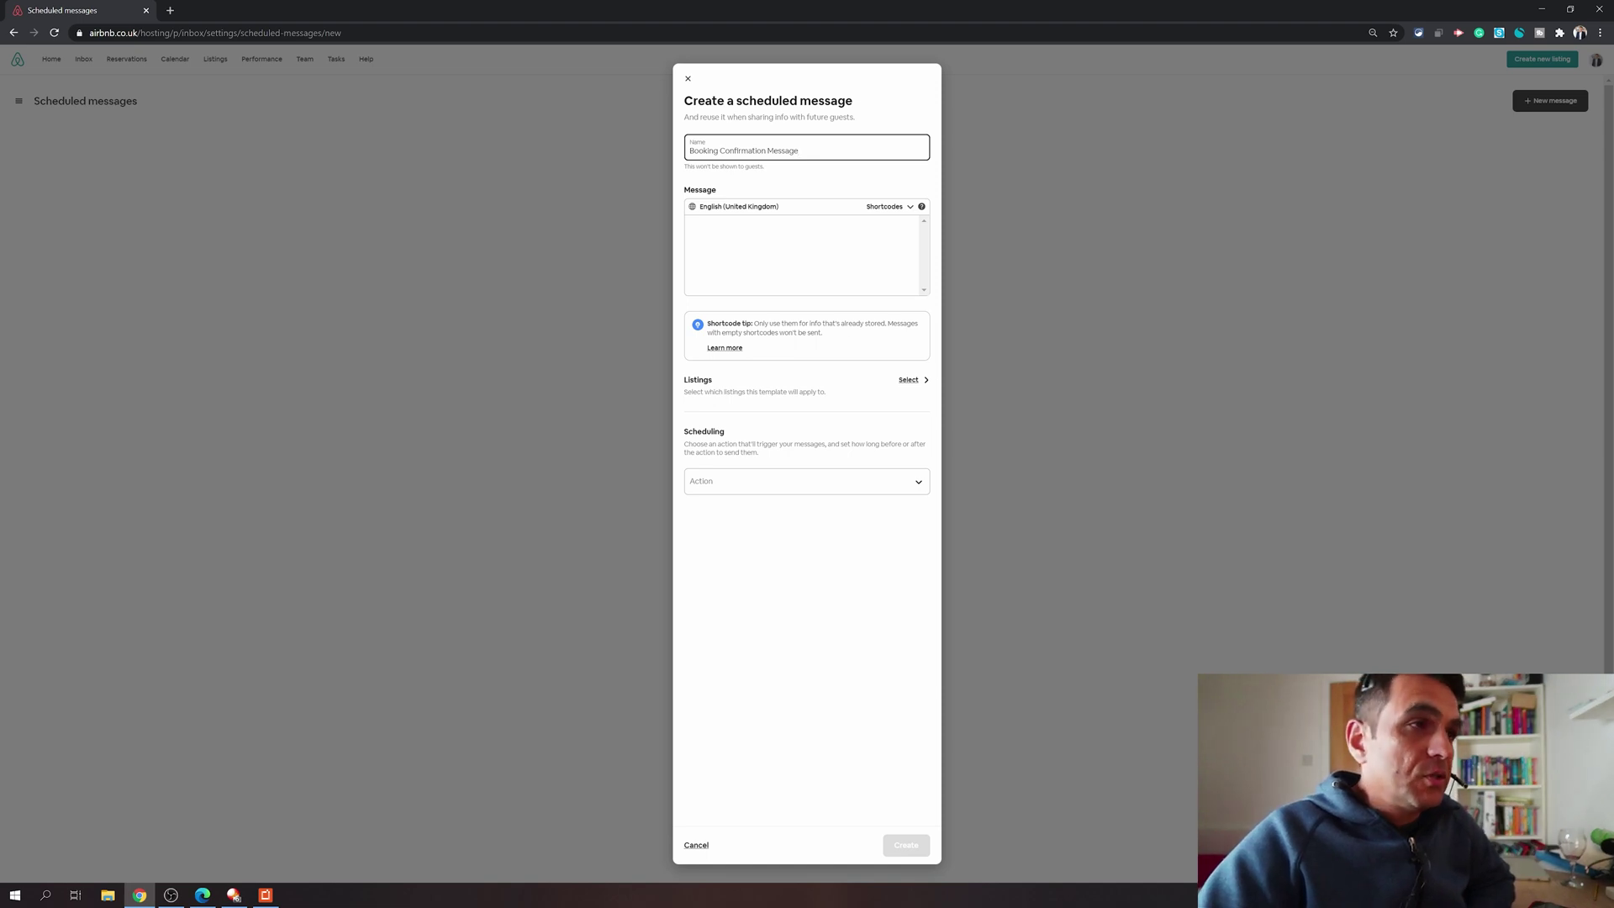
click(802, 252)
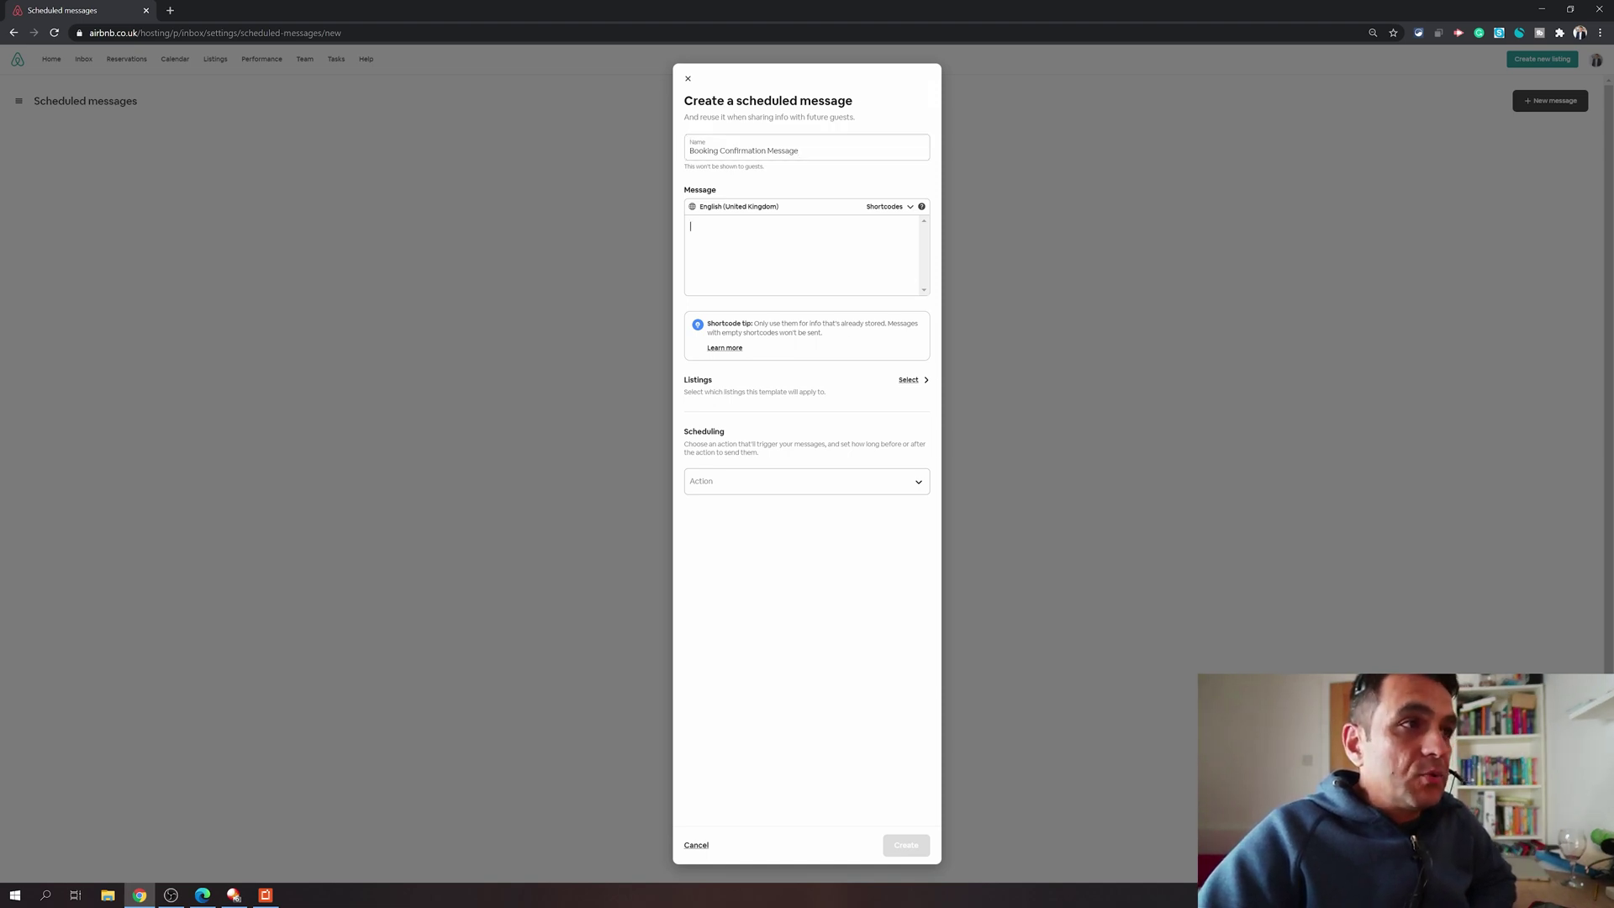
text(H)
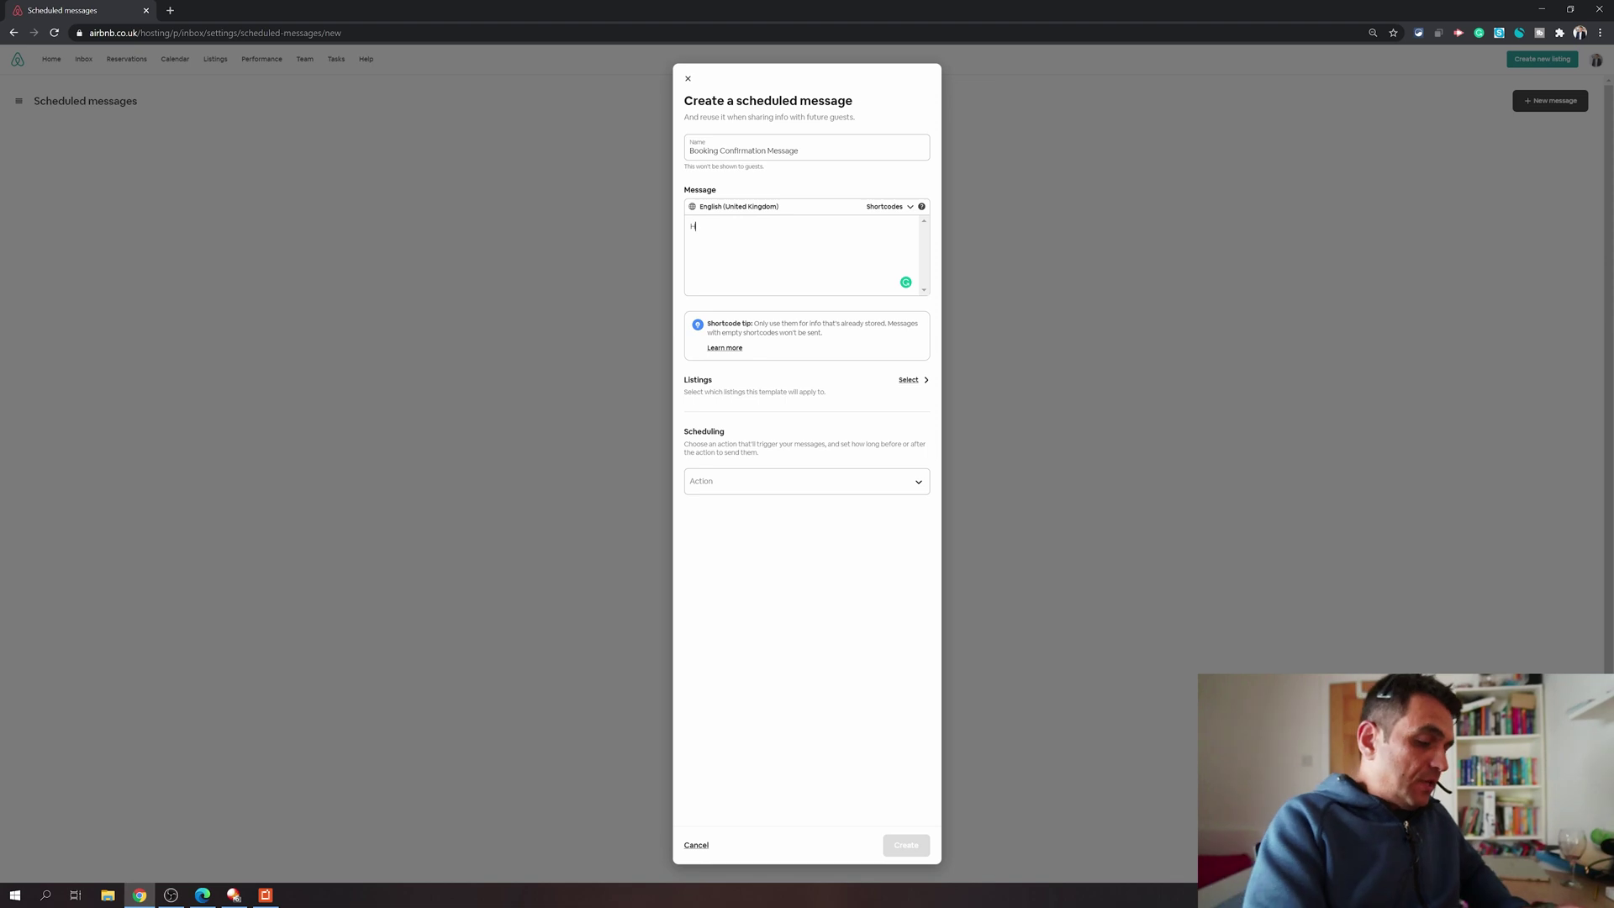
text(i)
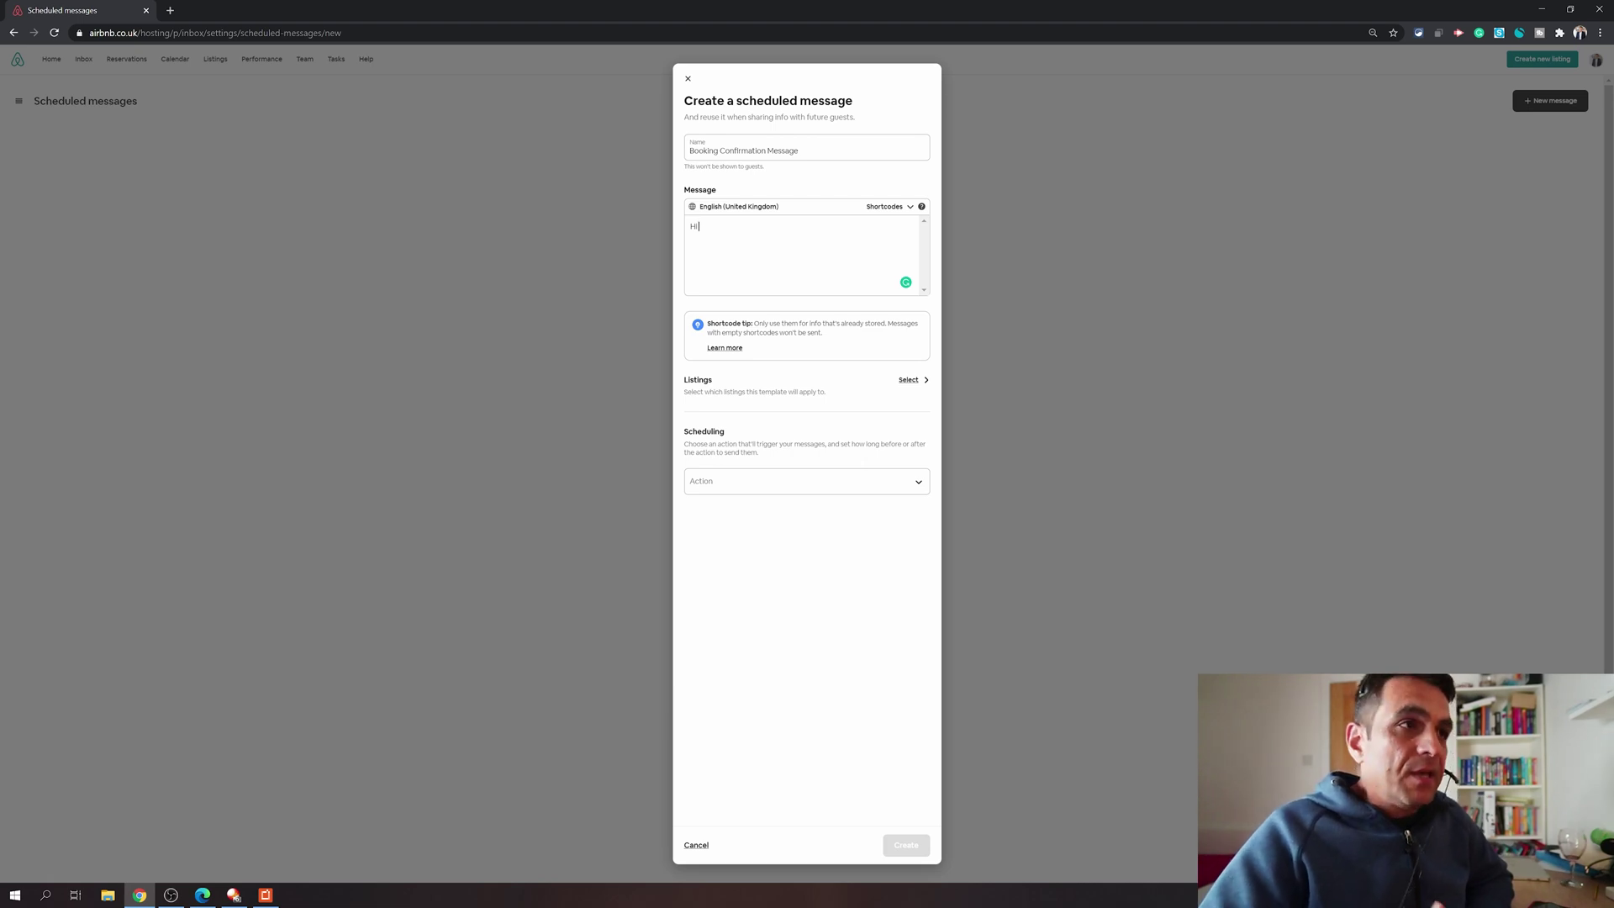
- Insert the guest first name shortcode after 'Hi', then type the 'Thank you for choosing to stay with us' line
click(907, 208)
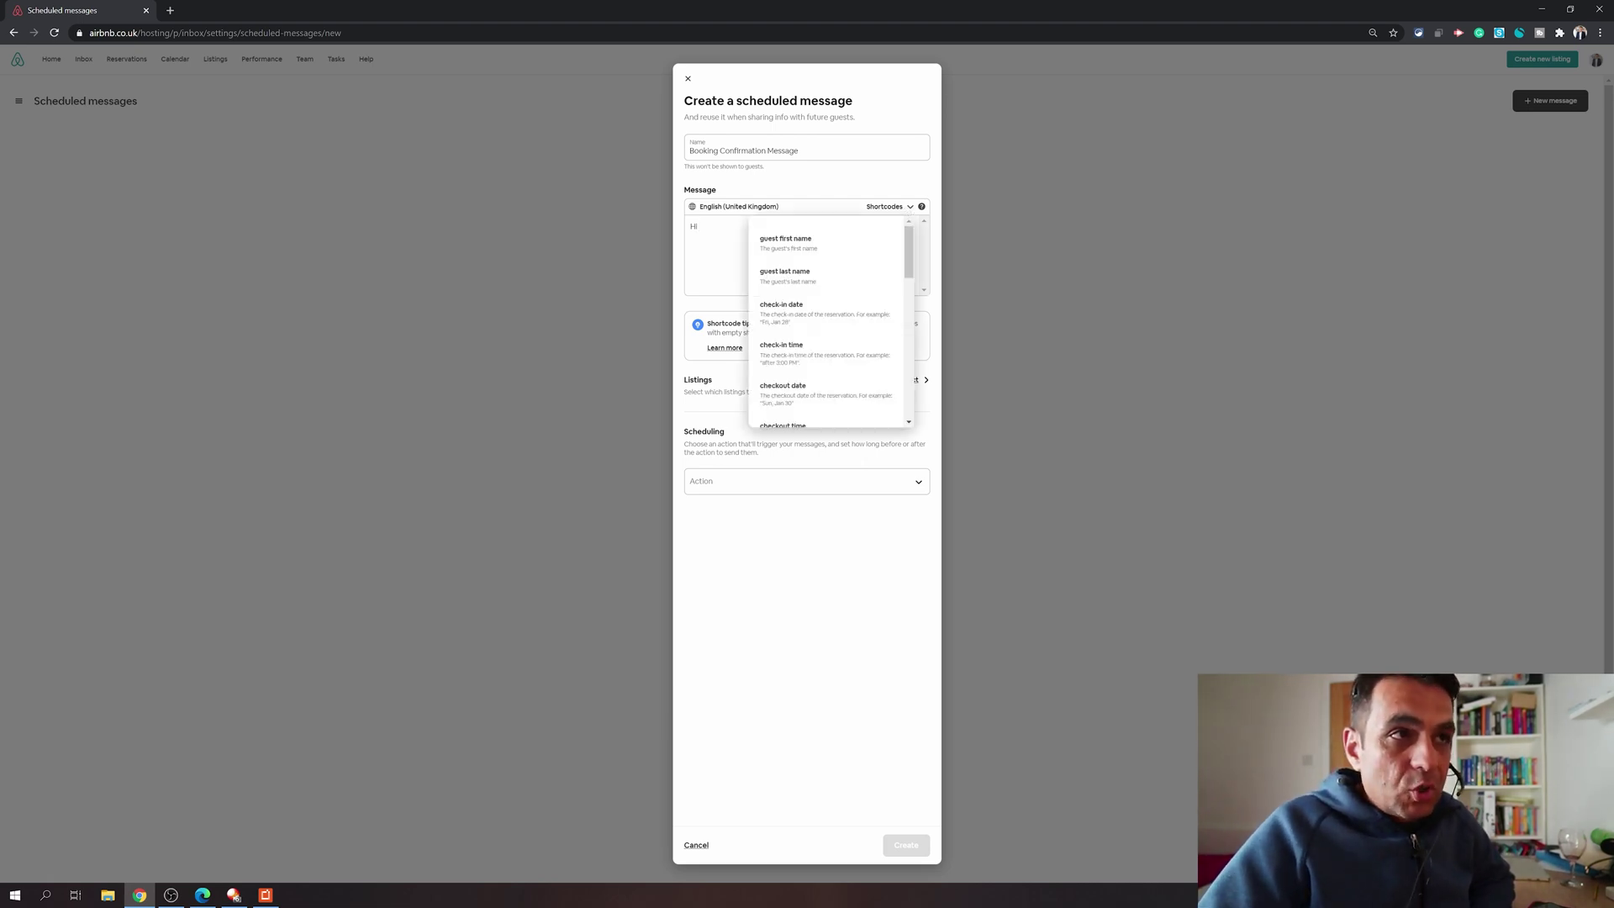
click(910, 210)
click(911, 211)
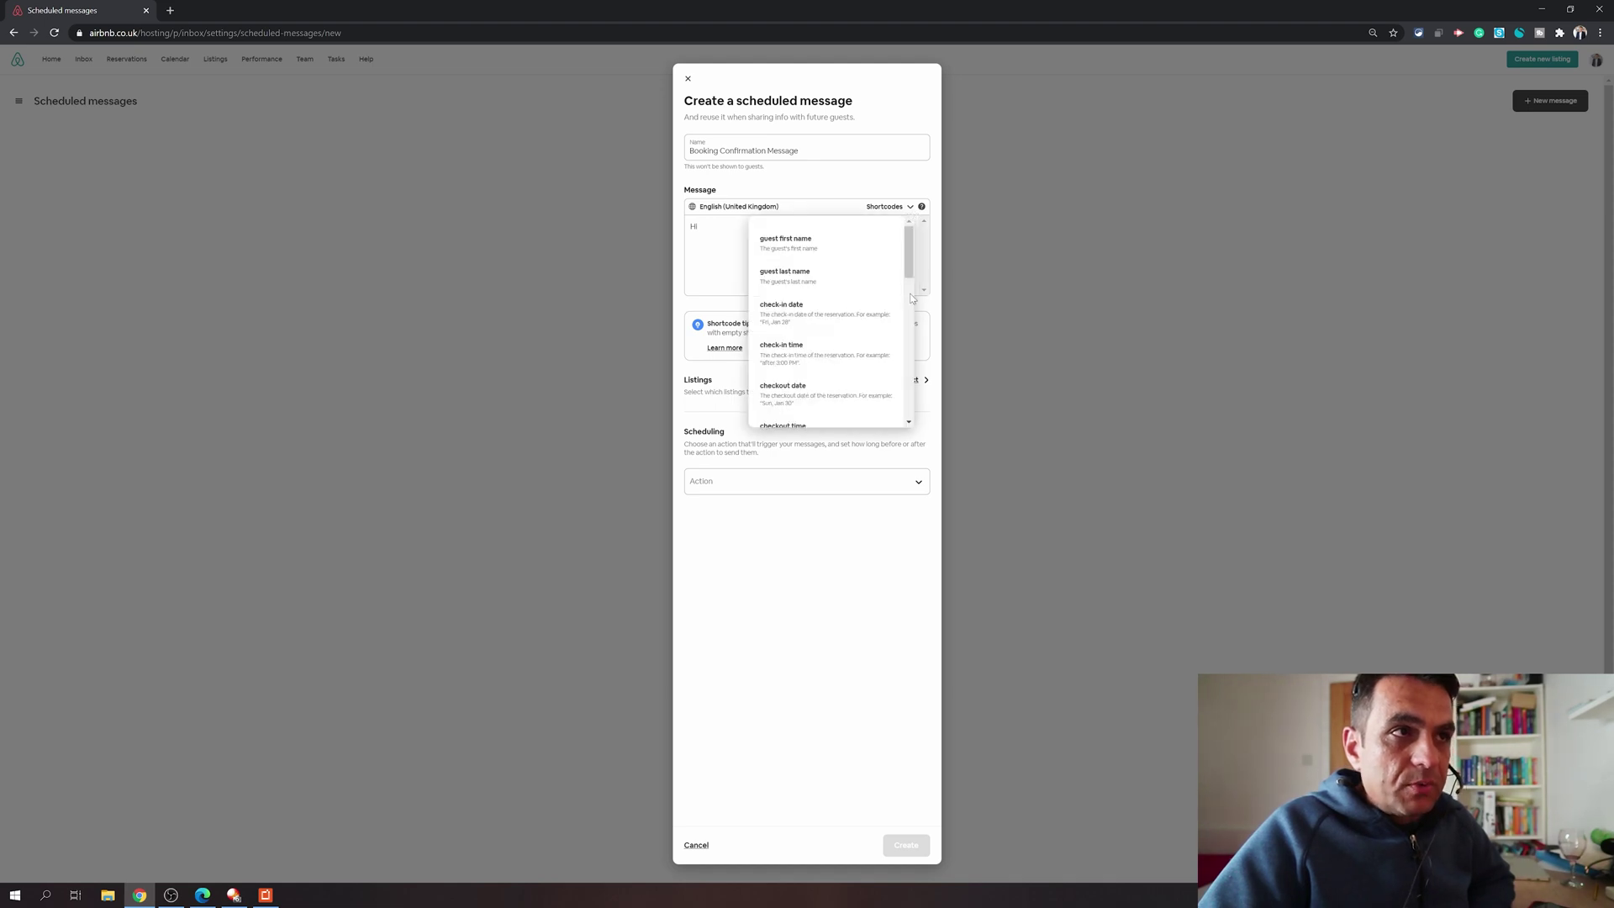
mouse_move(907, 253)
mouse_down()
mouse_move(913, 400)
mouse_move(912, 252)
mouse_up()
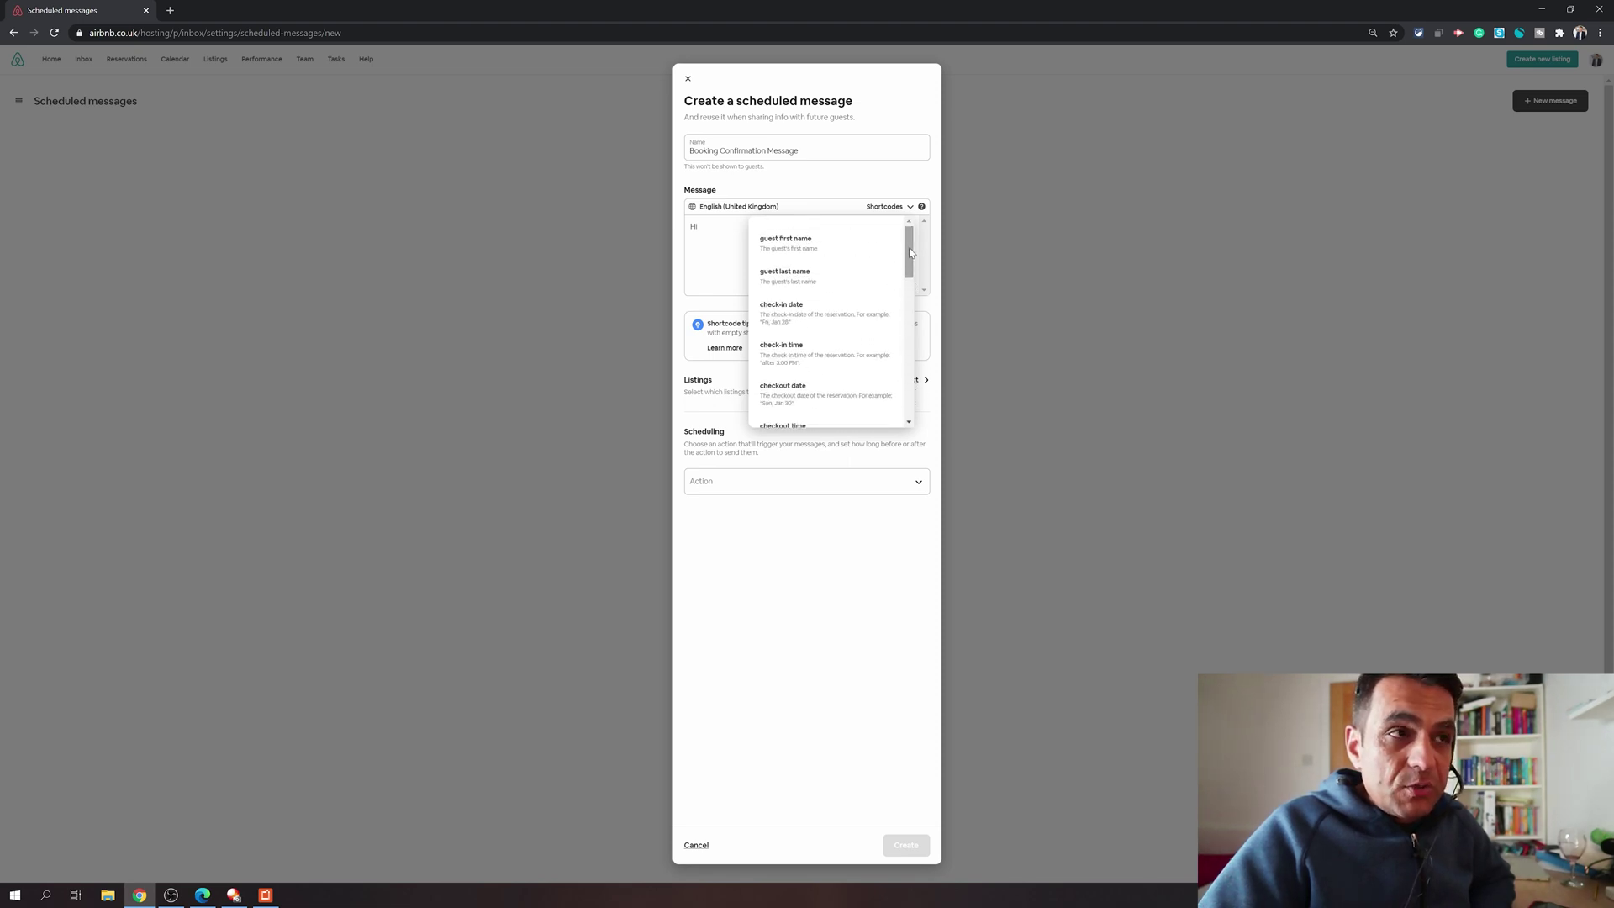
click(799, 250)
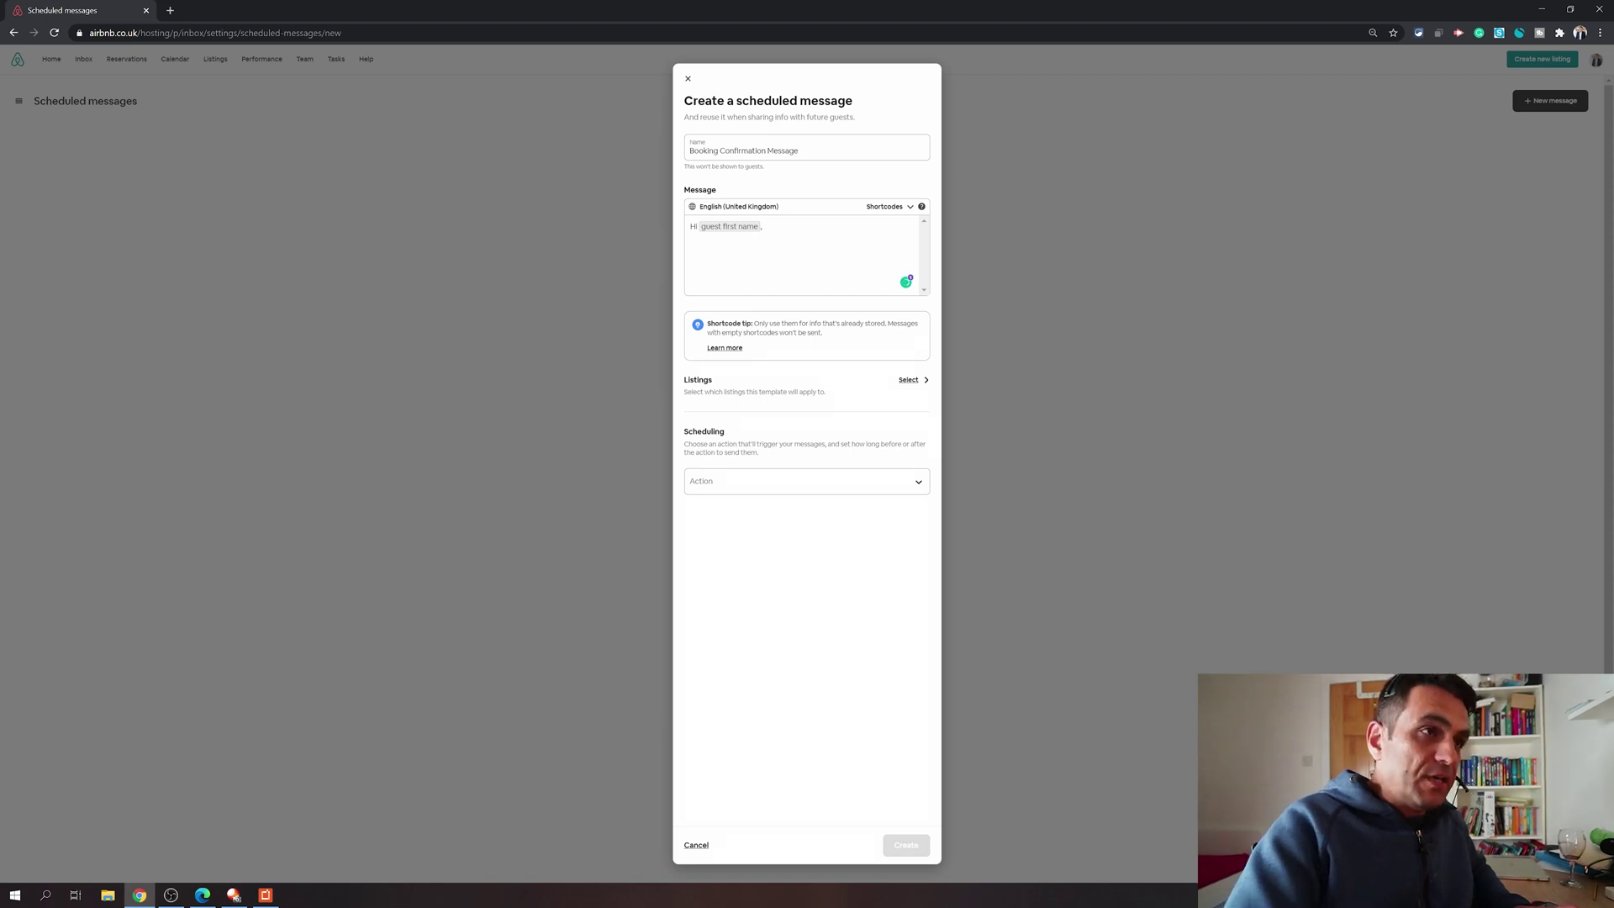
key(Return)
text(Thank you for)
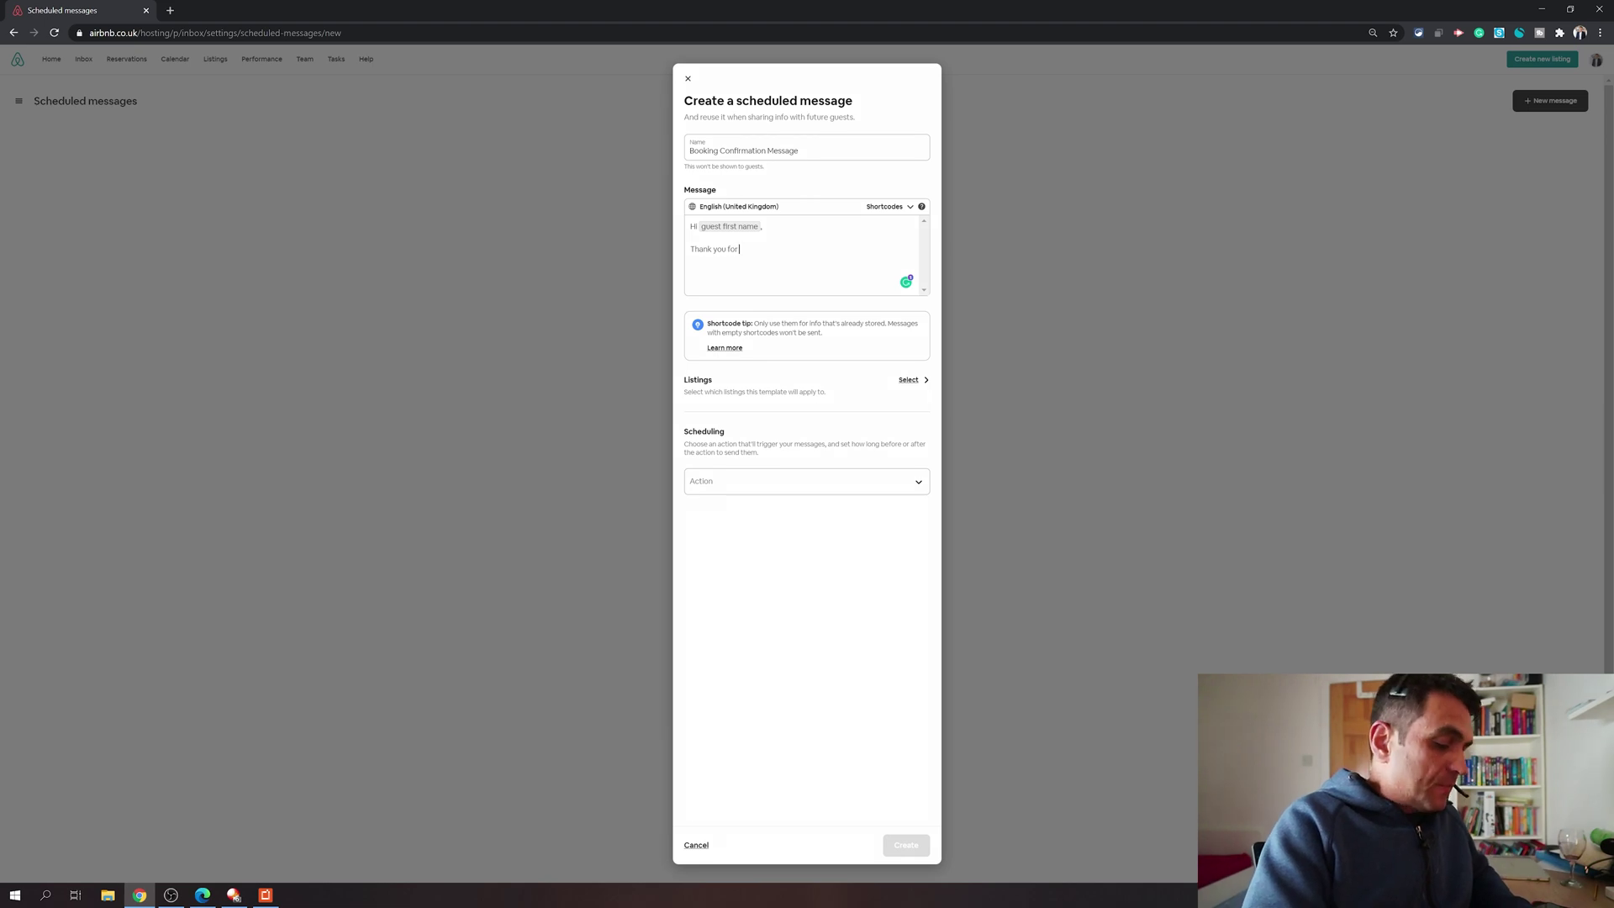
text( choos)
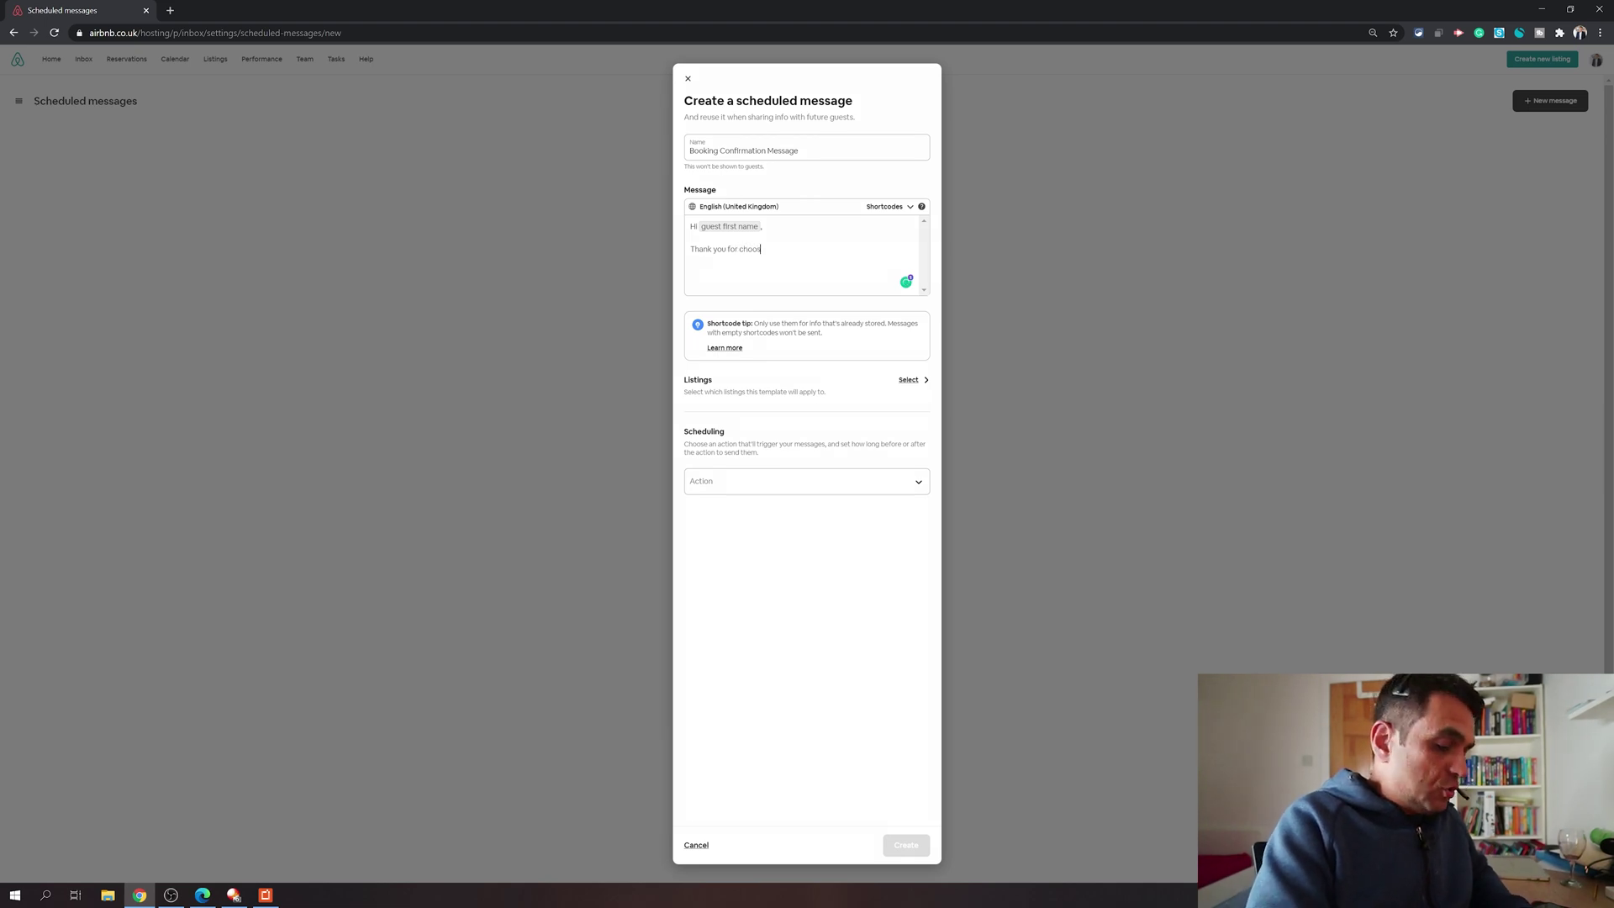
text(ing to stay with)
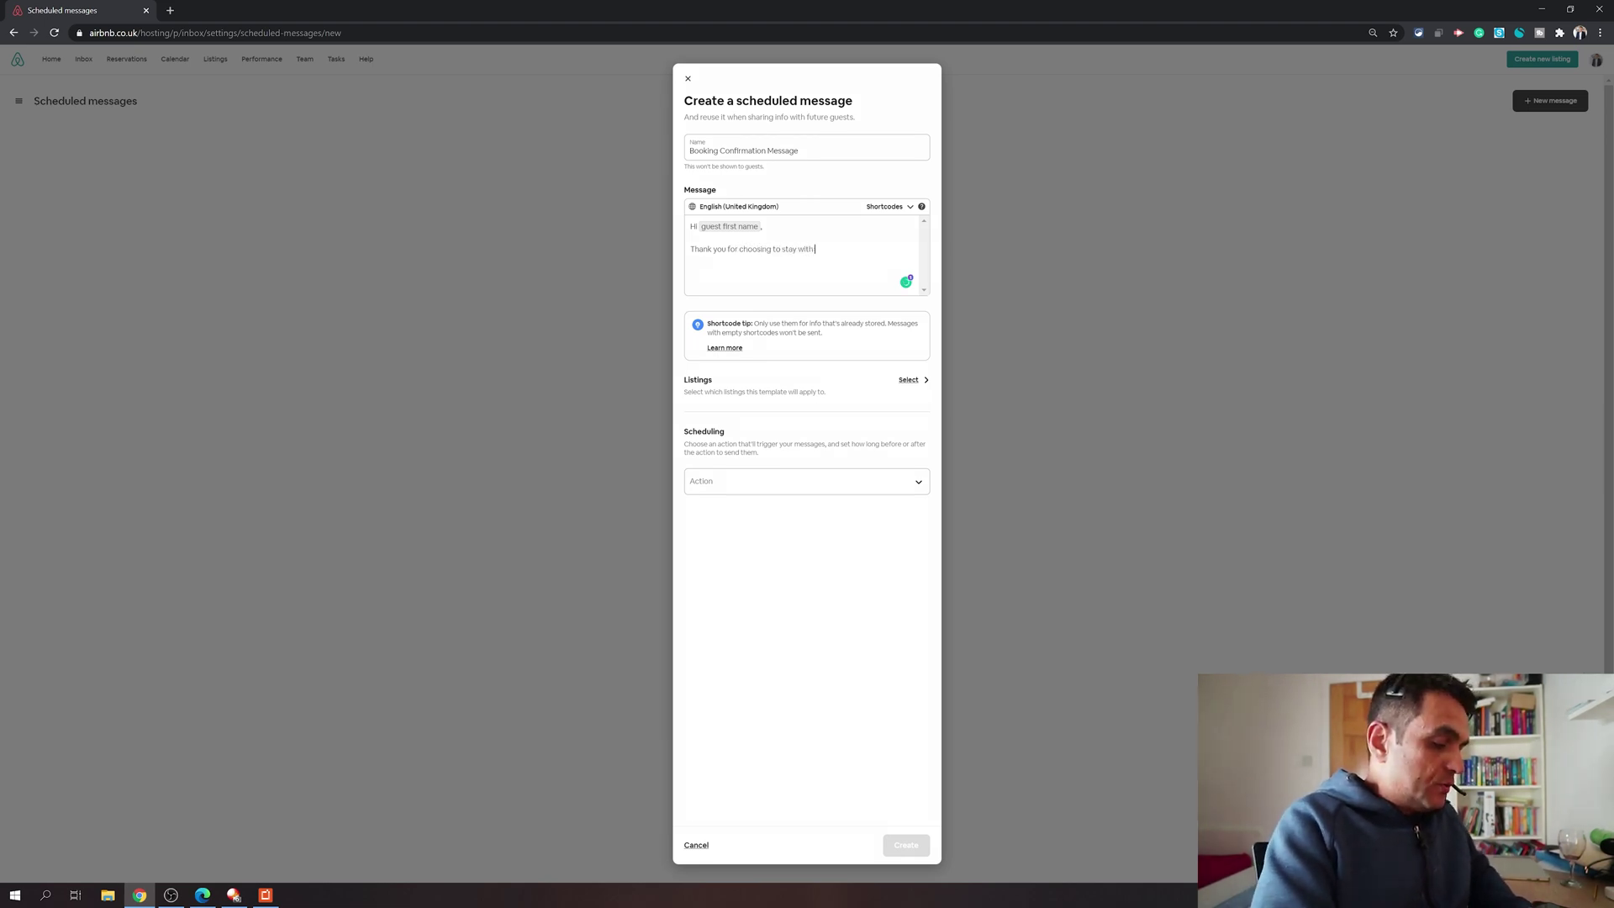
text( us. We )
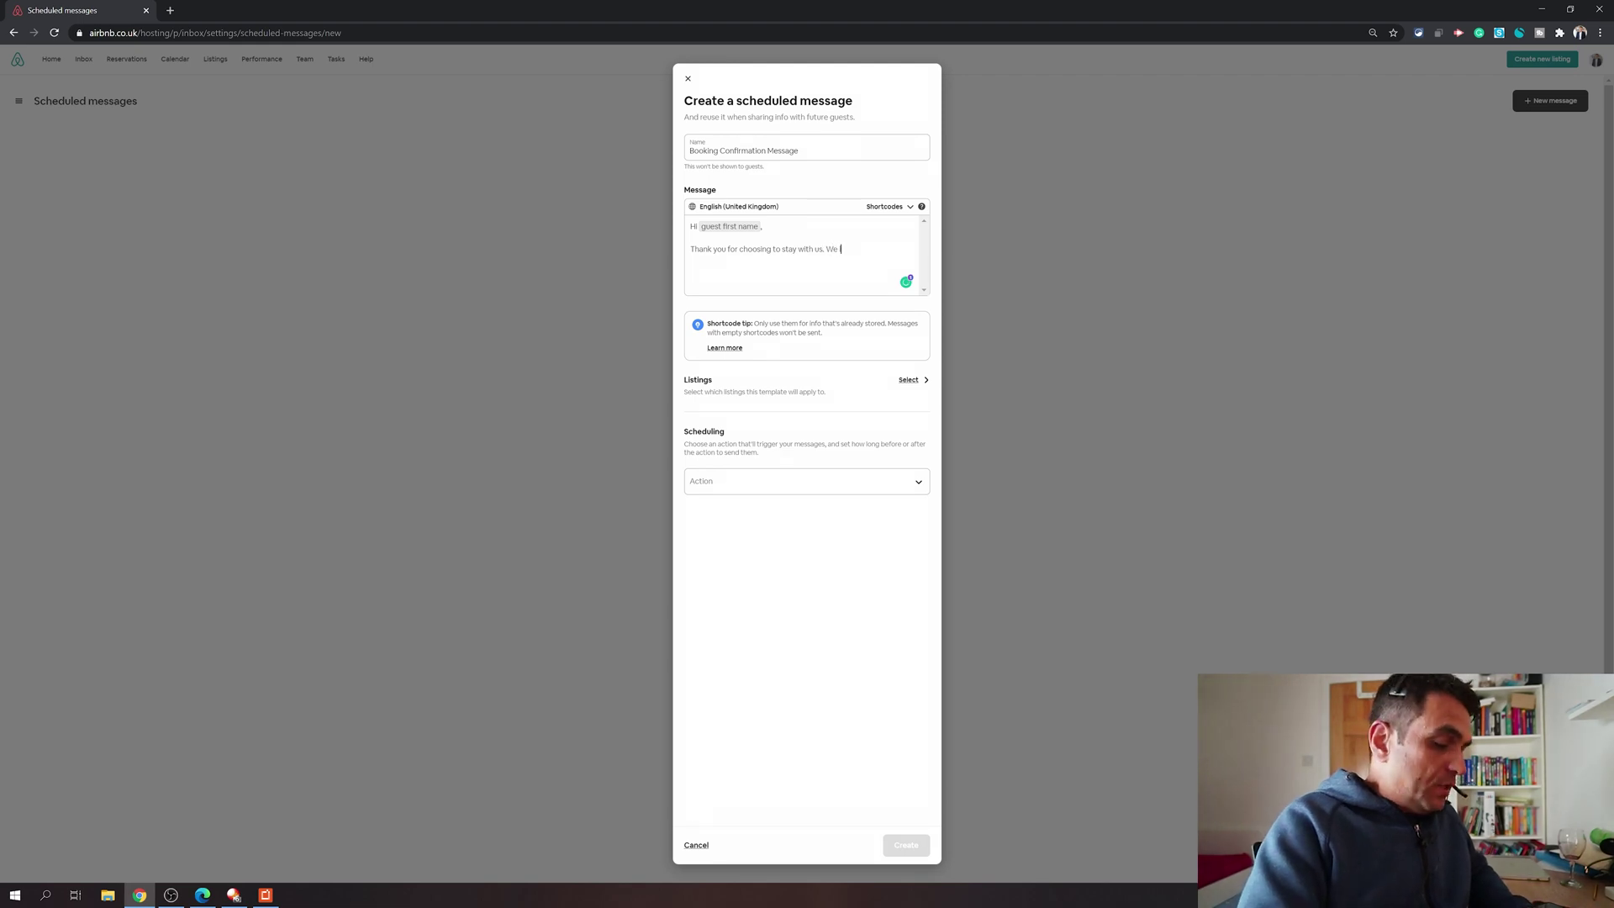
text(look forwar)
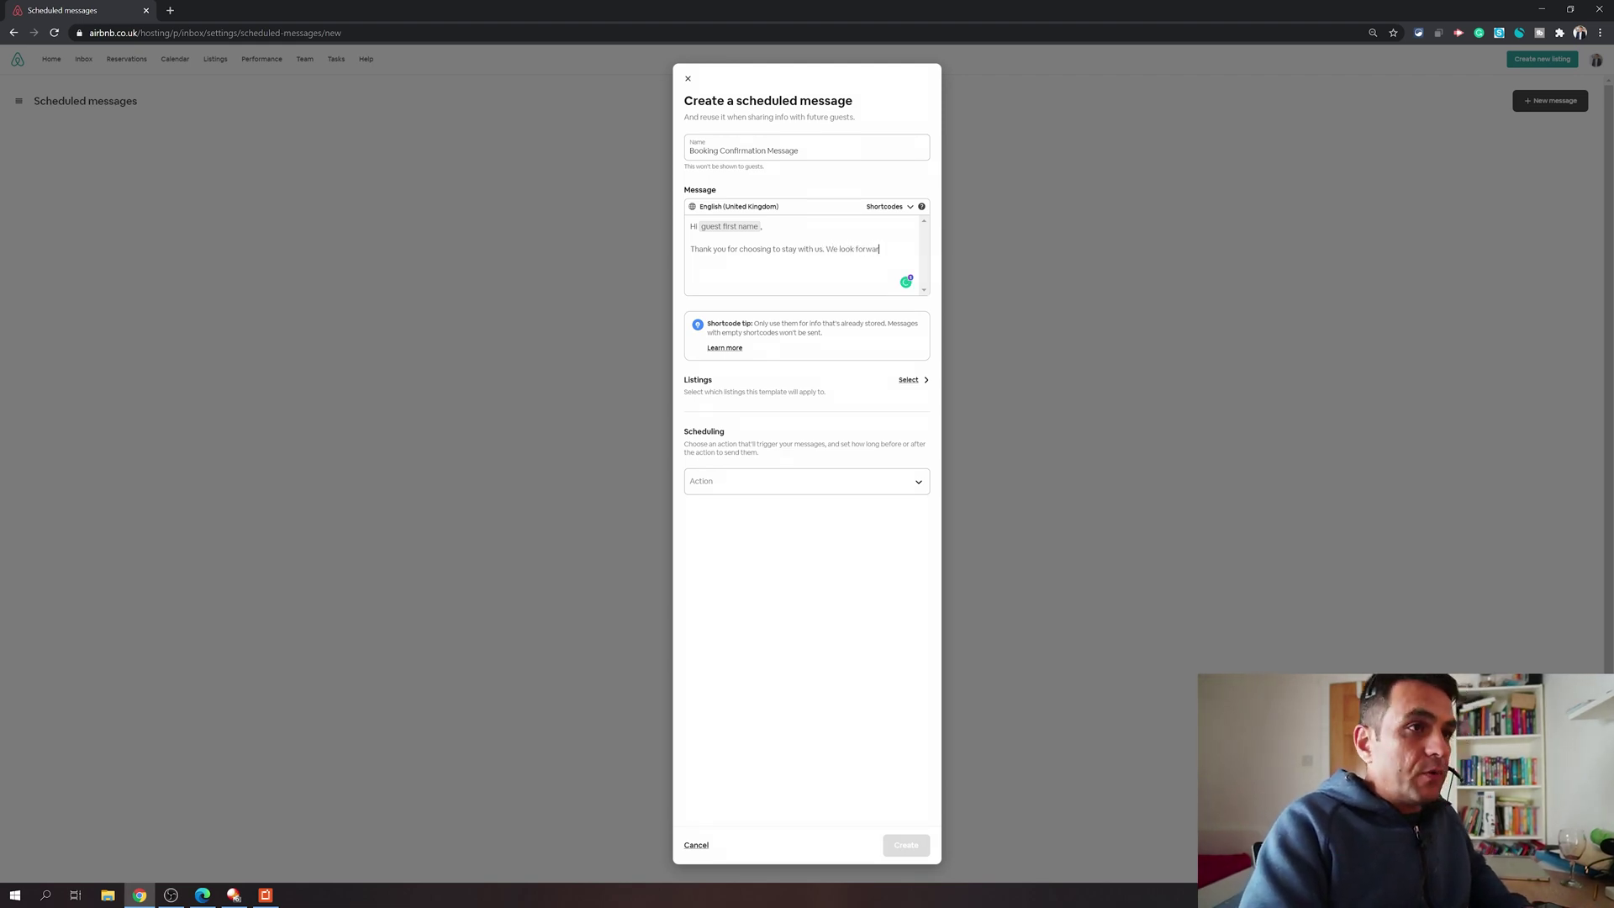
text(d to seeing you)
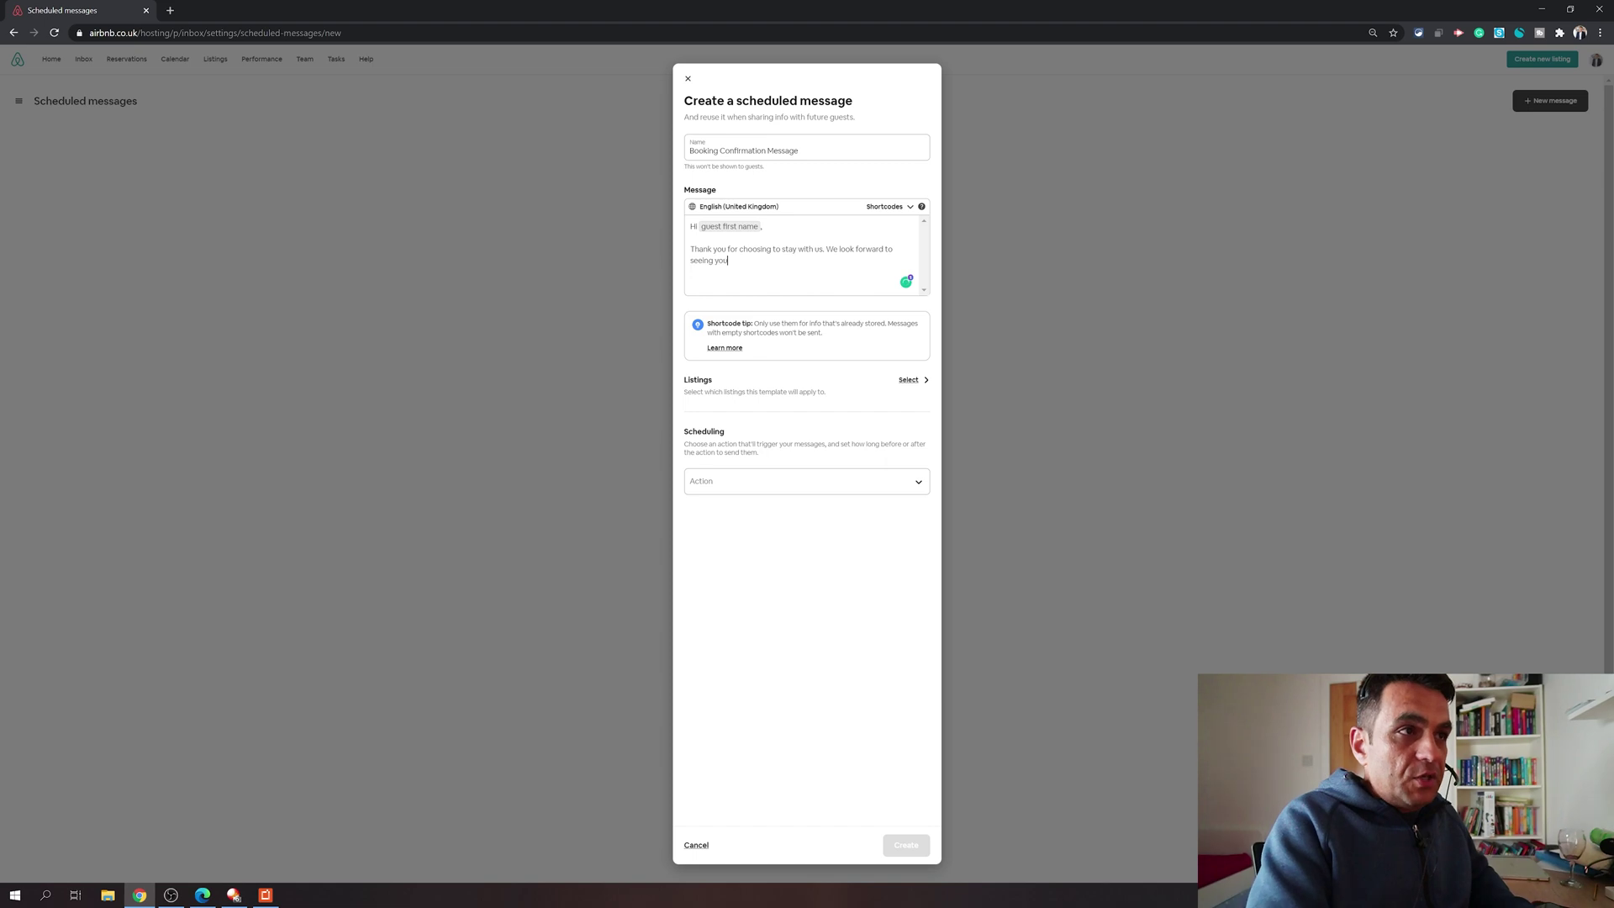
text( short)
- Fix the typo so the line ends 'We look forward to seeing you shortly.'
key(BackSpace)
text(rtly.)
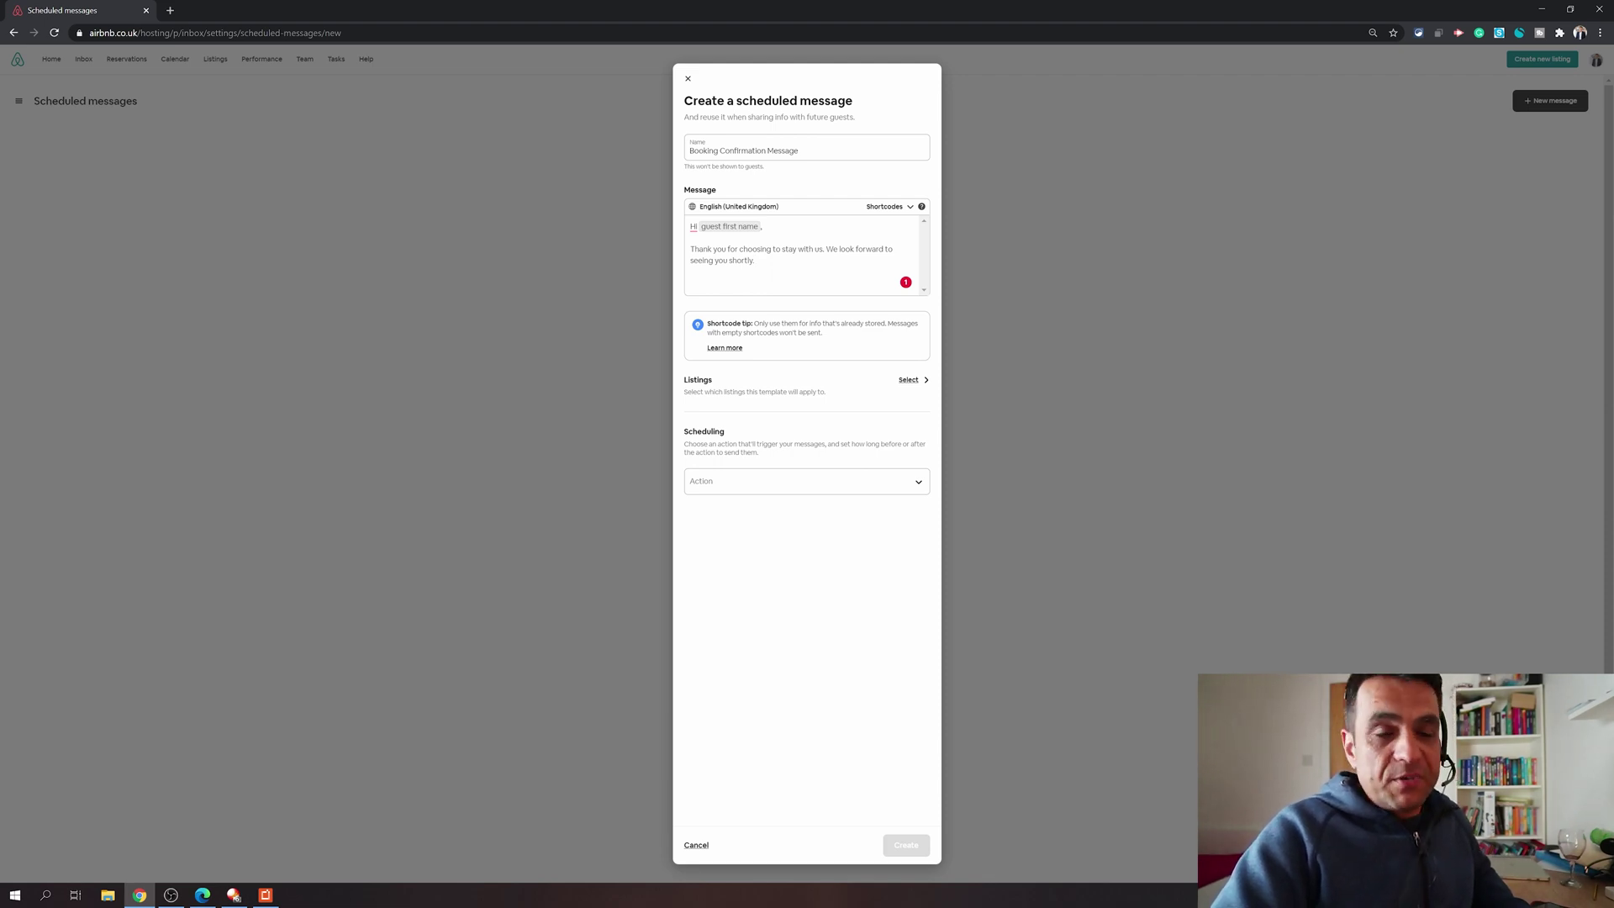
click(910, 208)
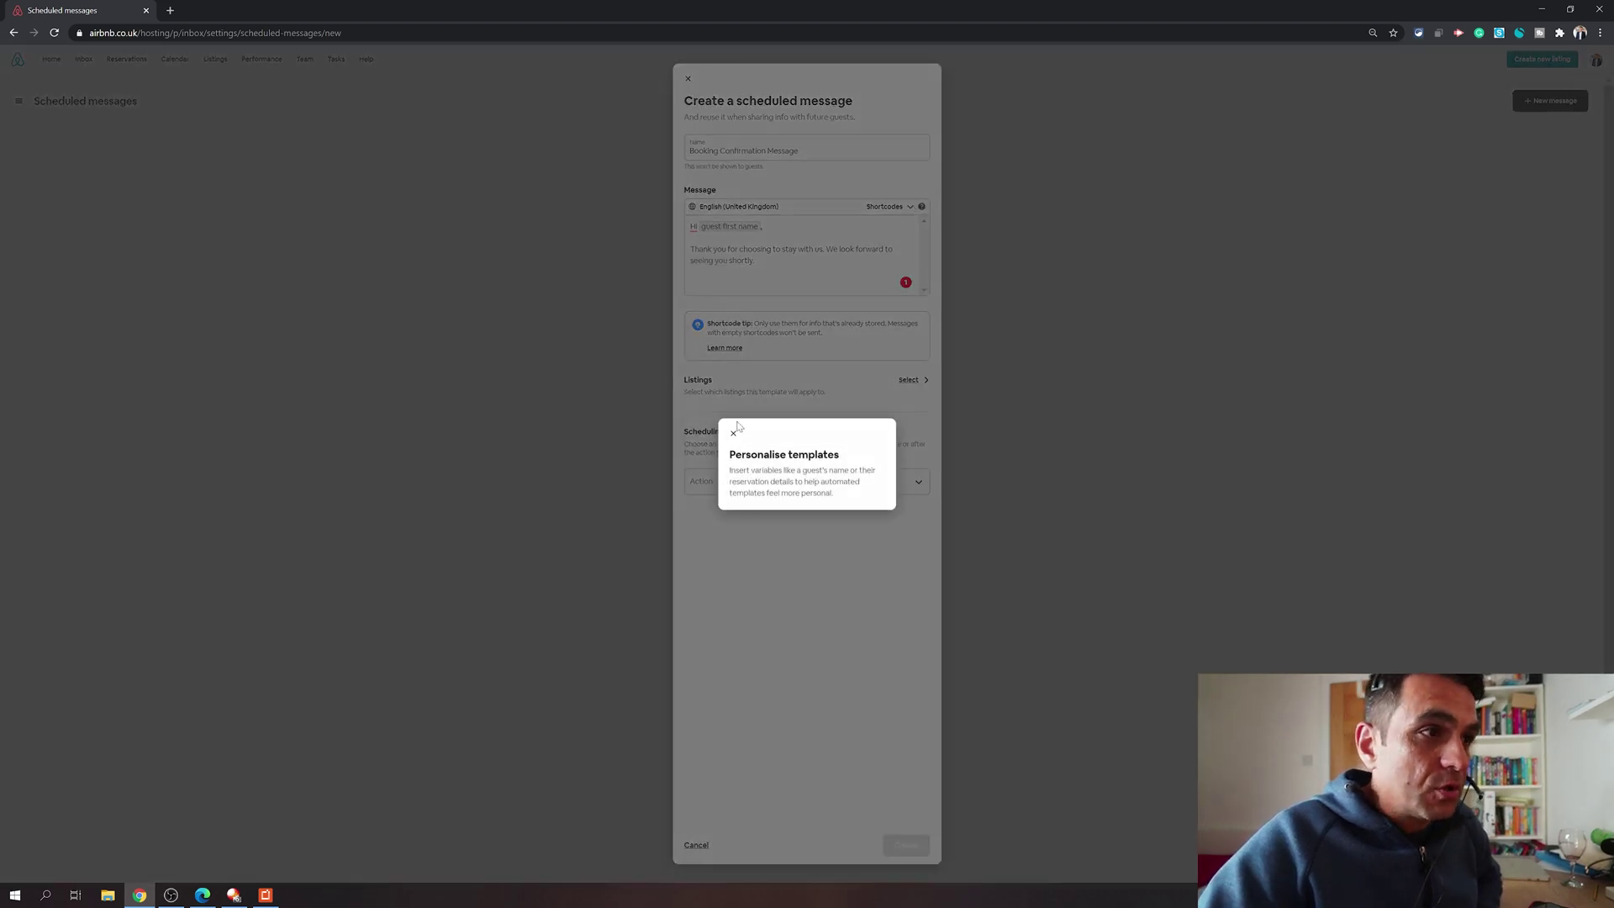
click(734, 432)
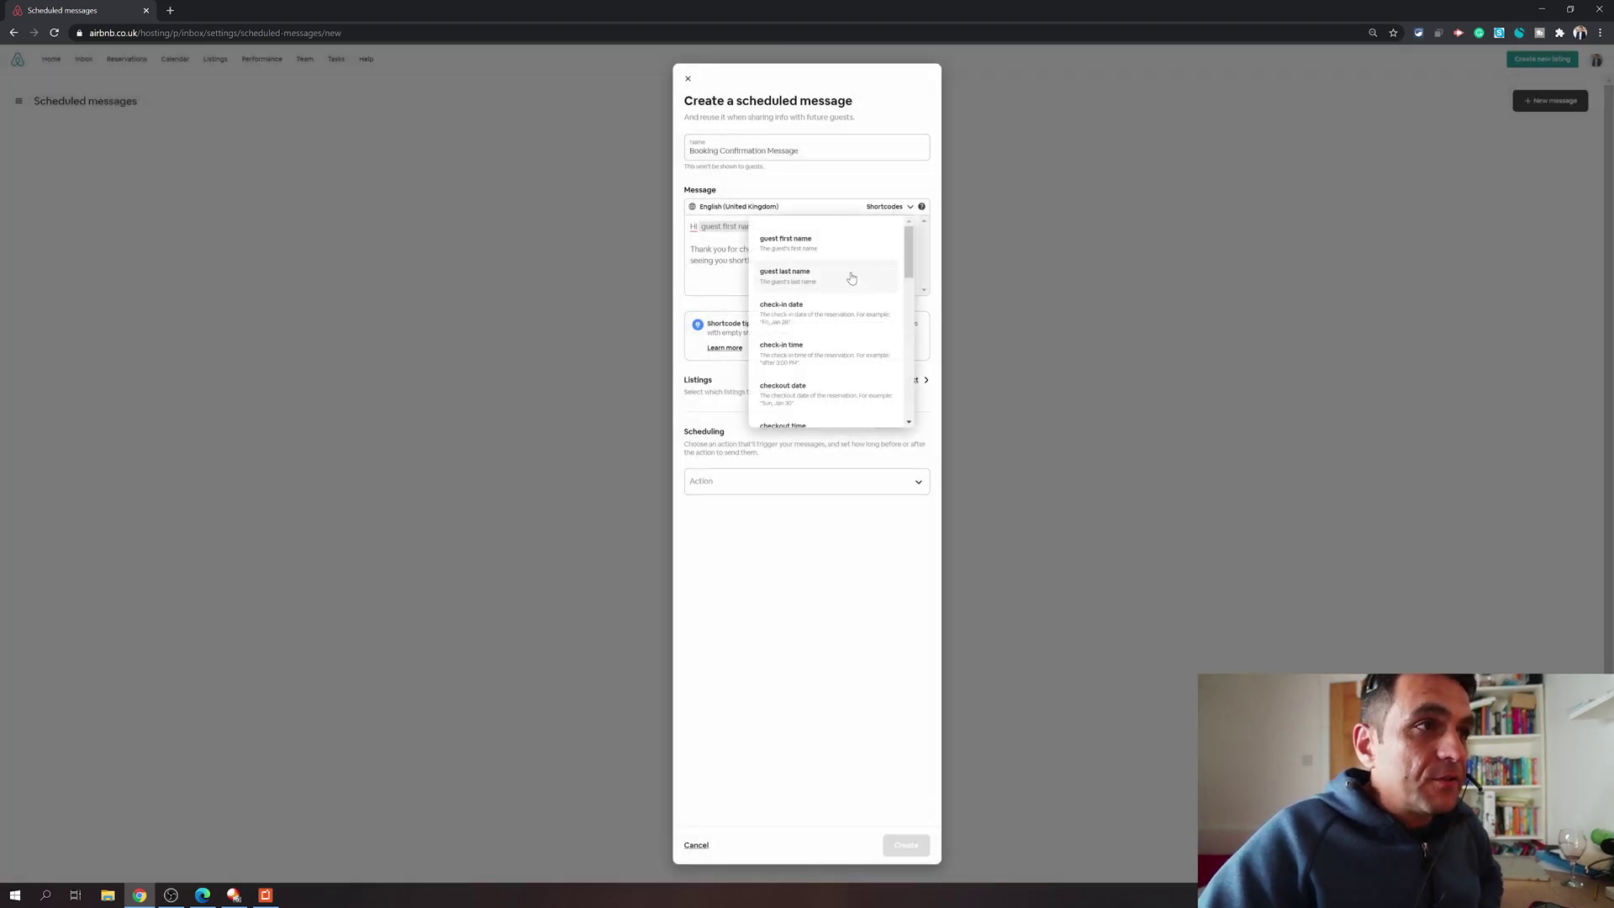
scroll(828, 280, down, 1)
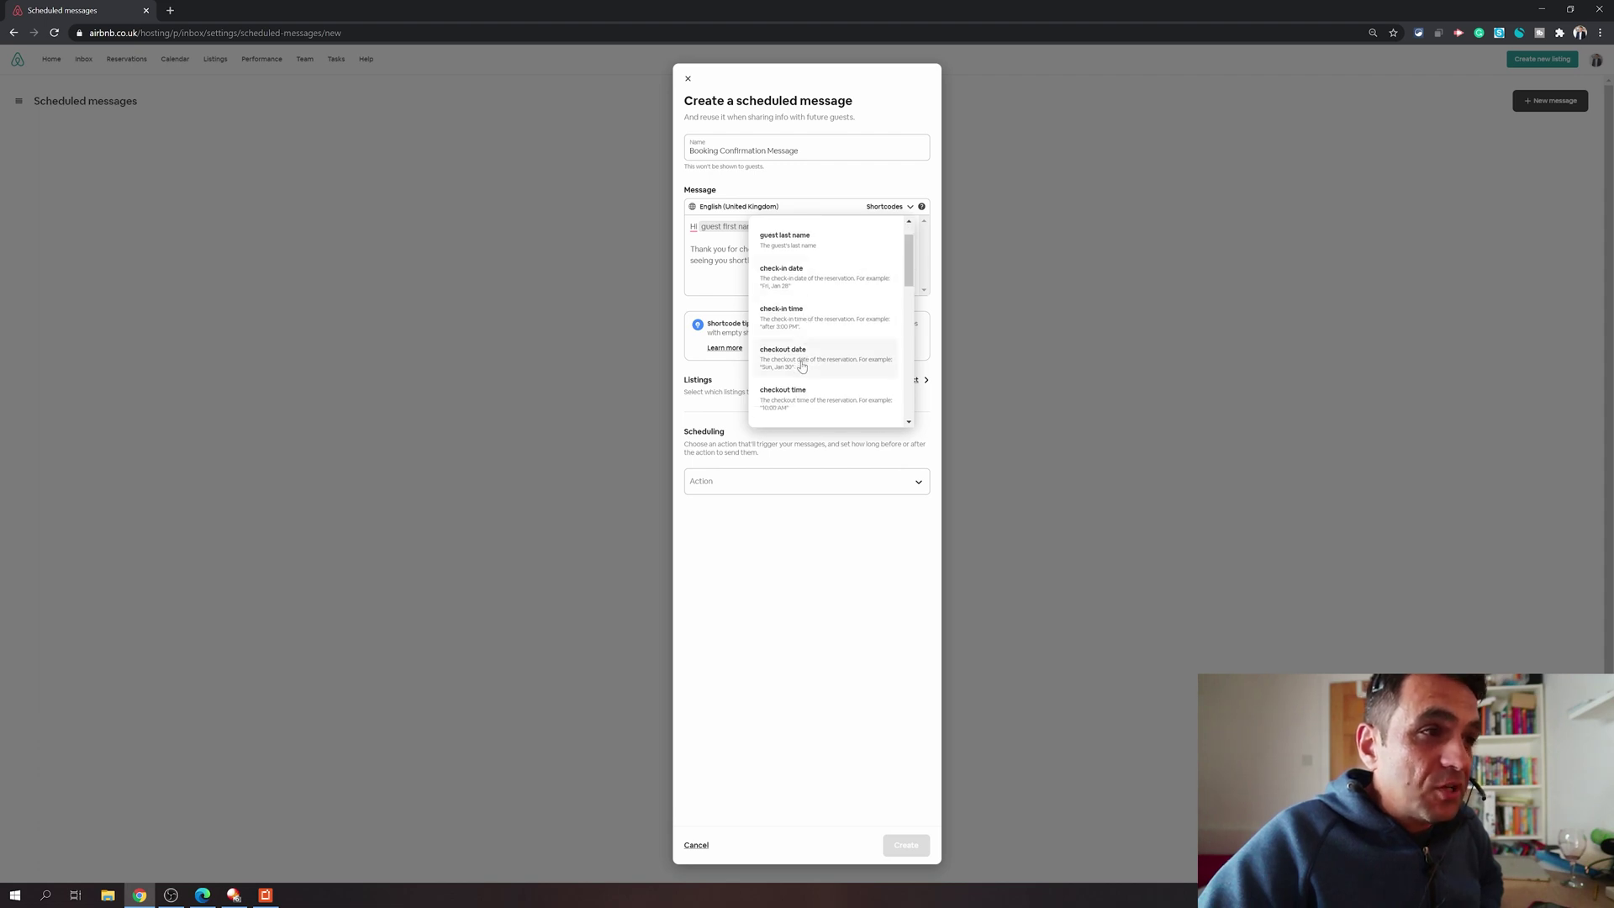
drag(910, 277, 913, 296)
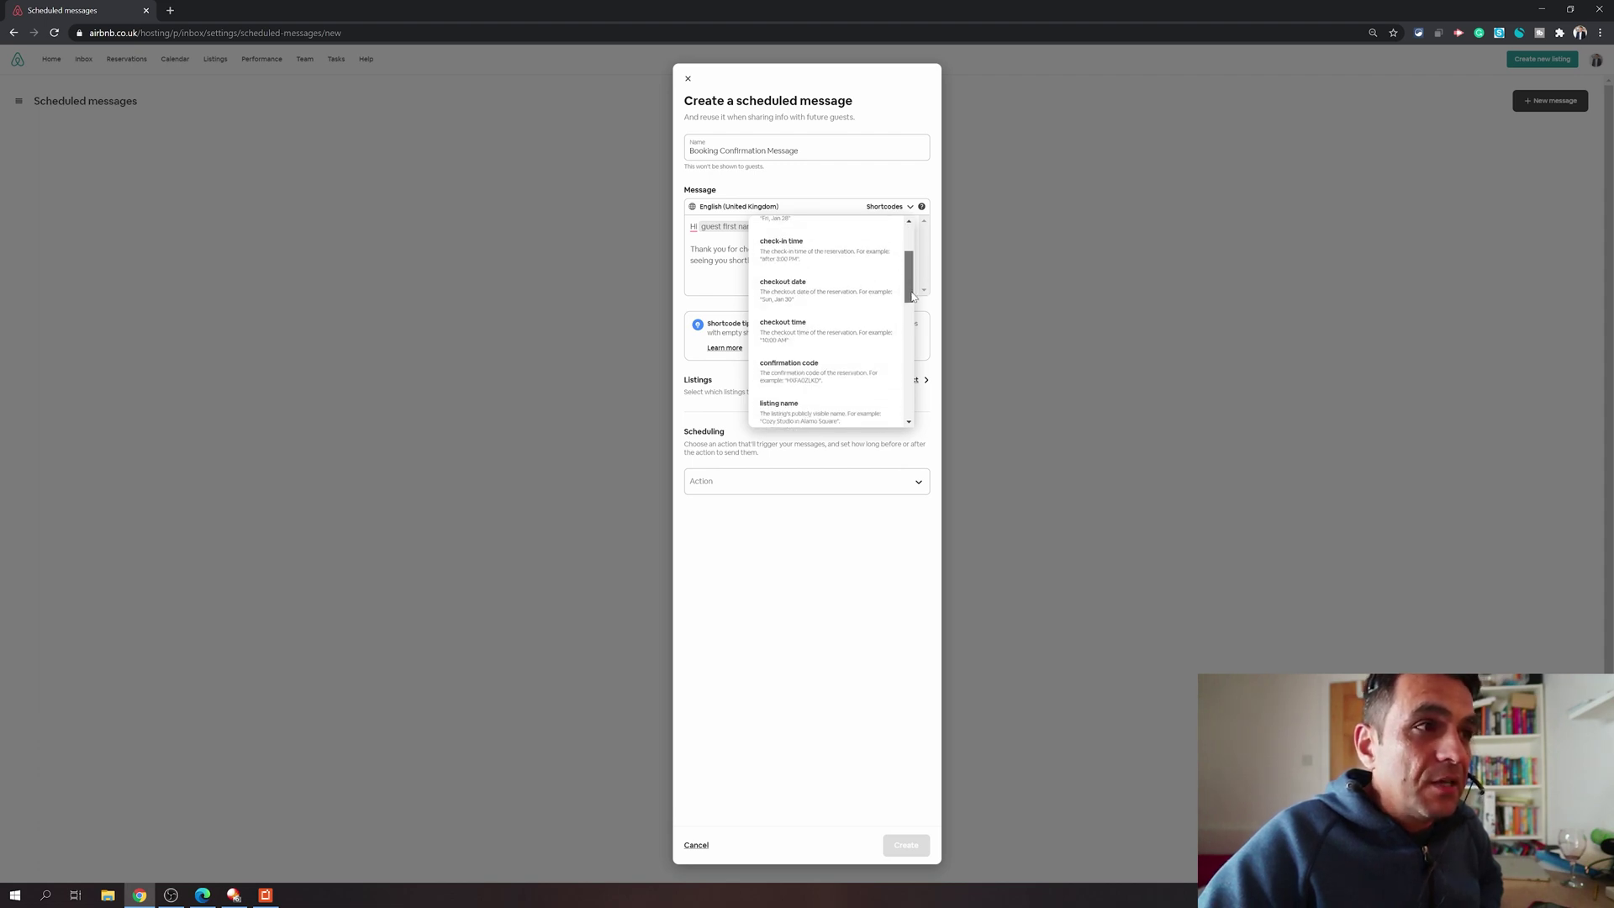
scroll(857, 317, down, 2)
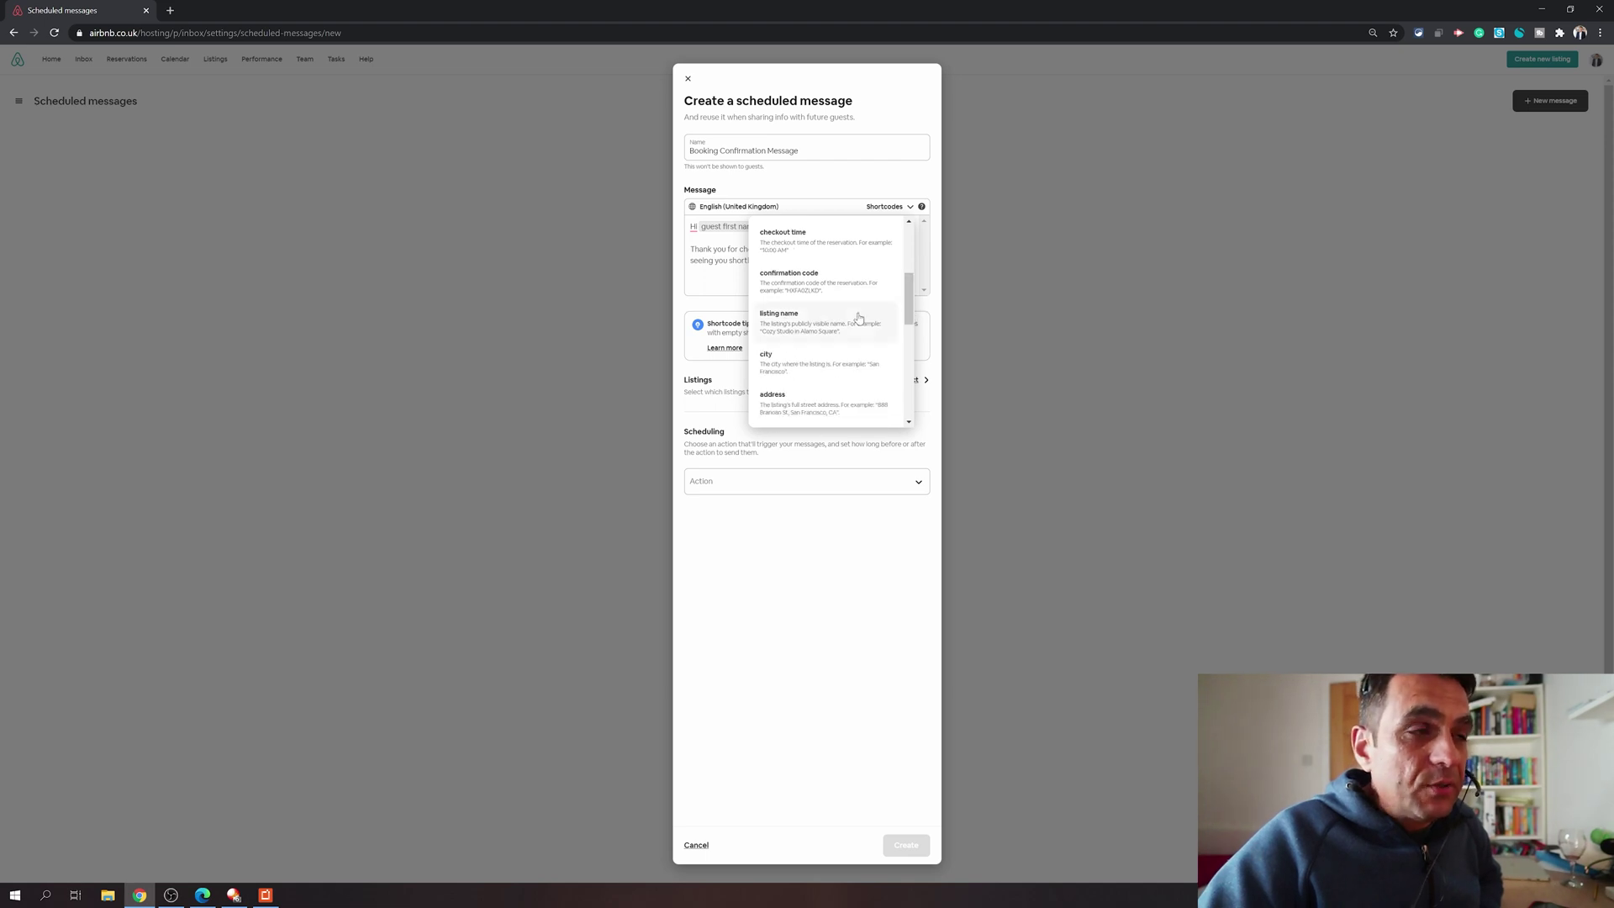
scroll(850, 311, up, 1)
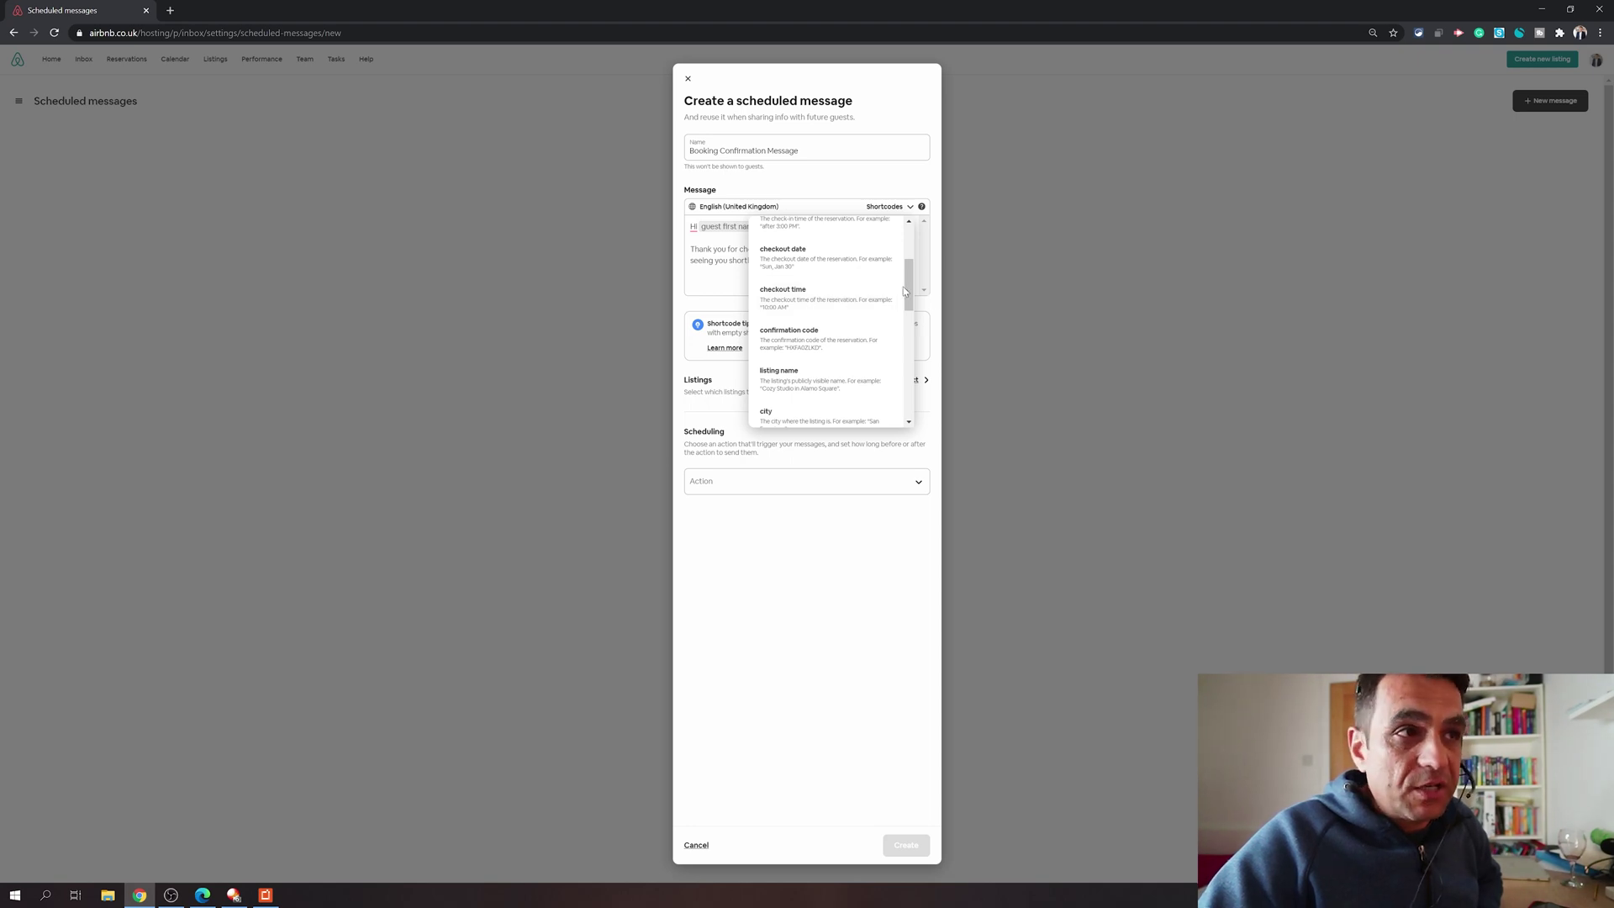
drag(904, 291, 909, 353)
click(909, 206)
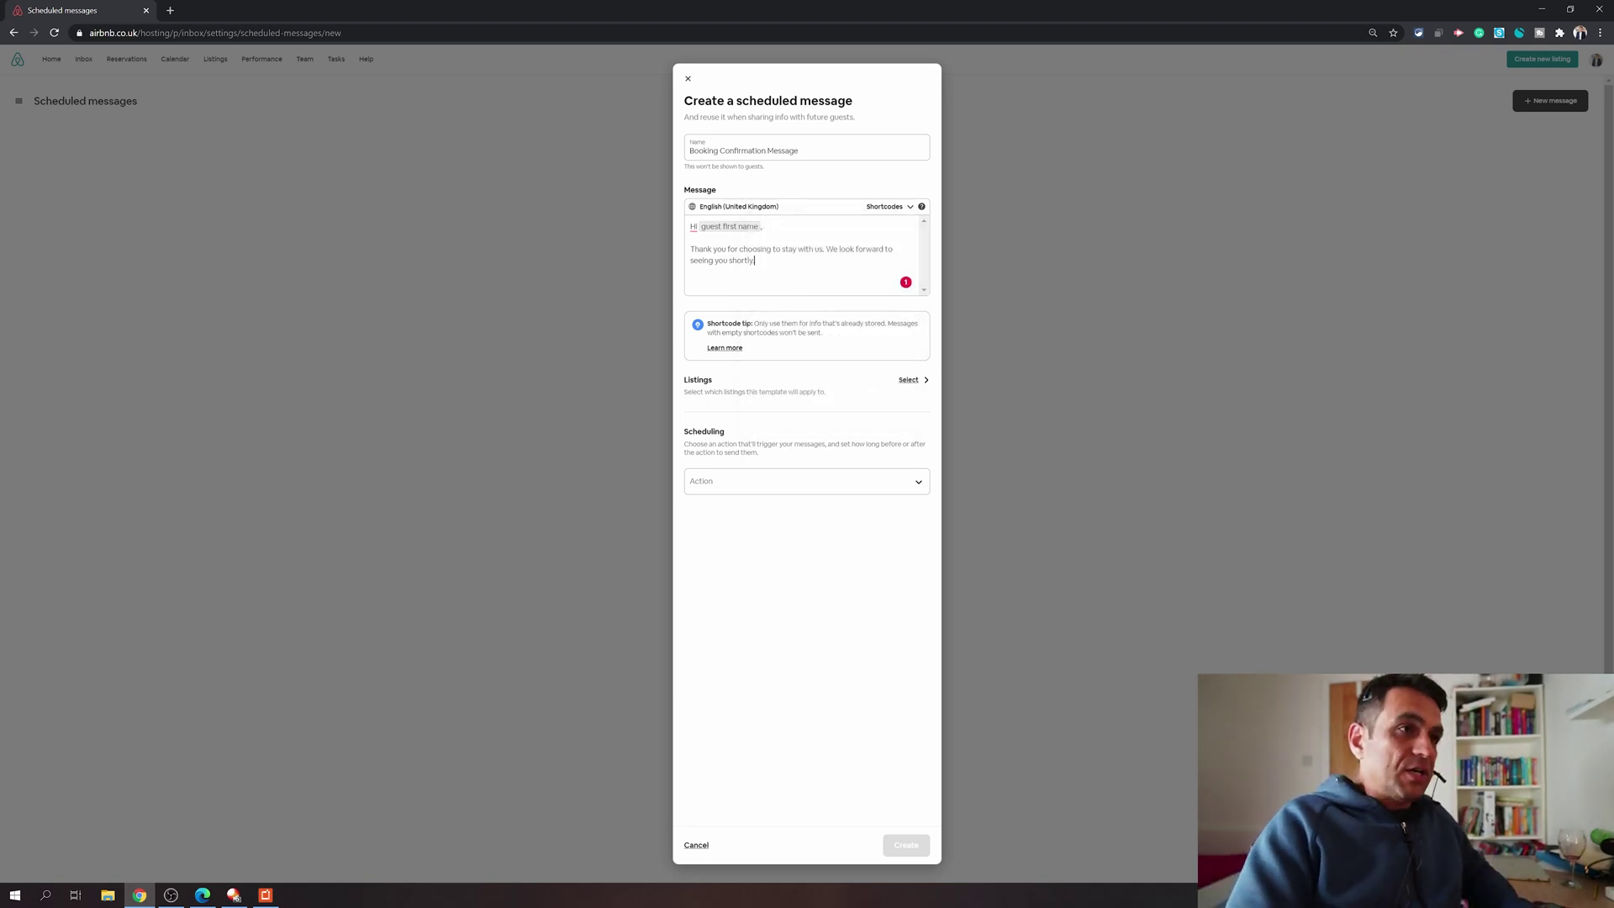
text(Here a)
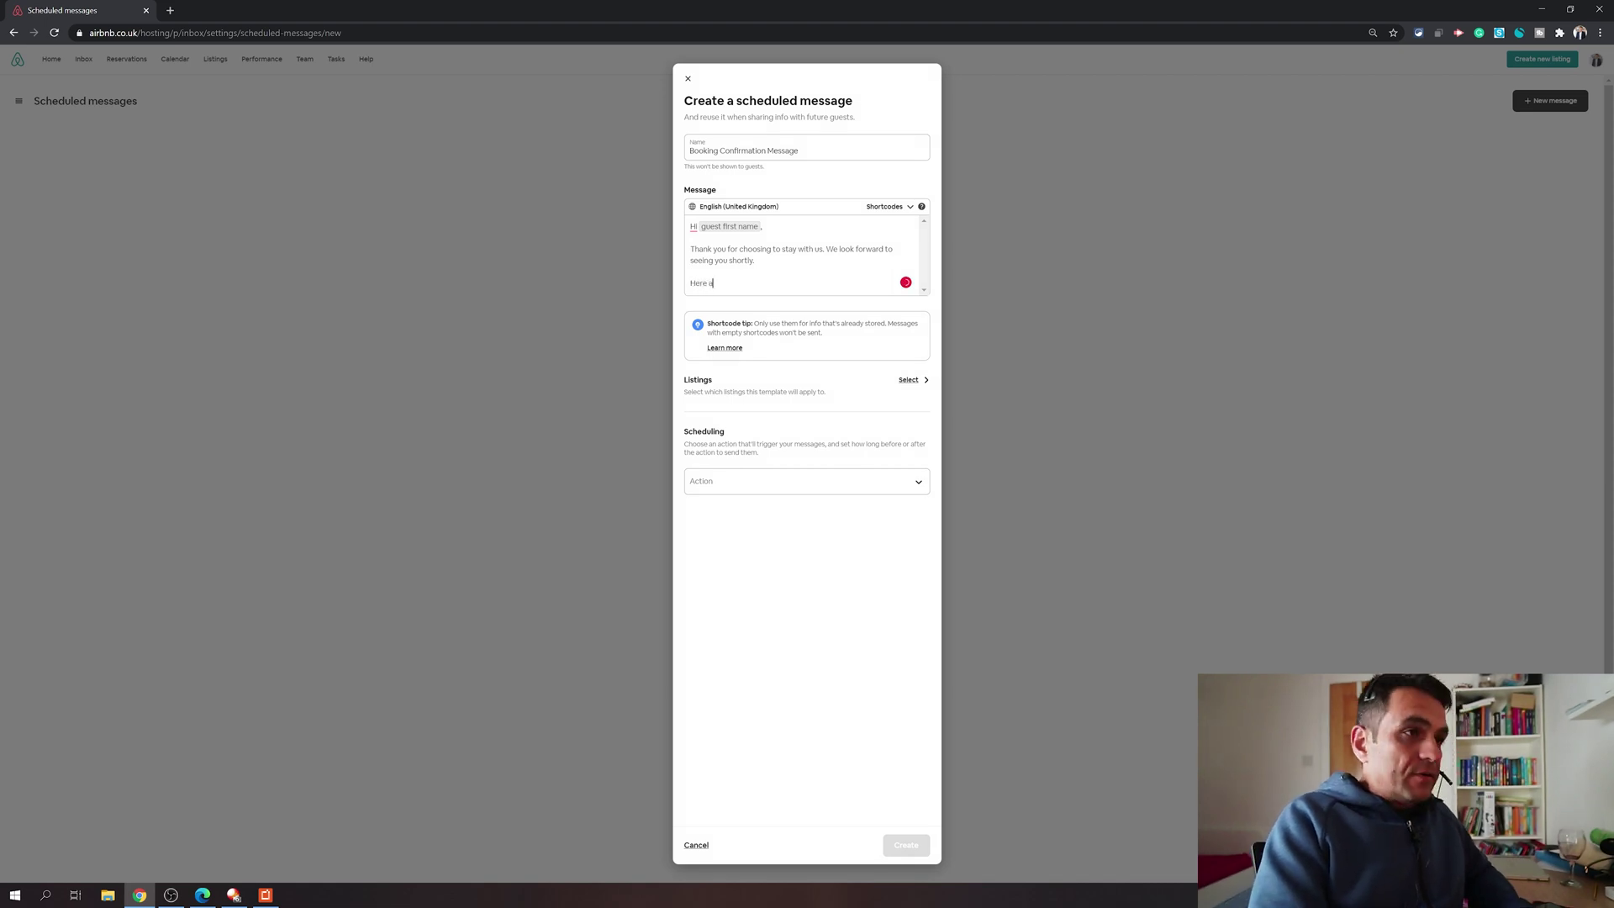
text(re some deta)
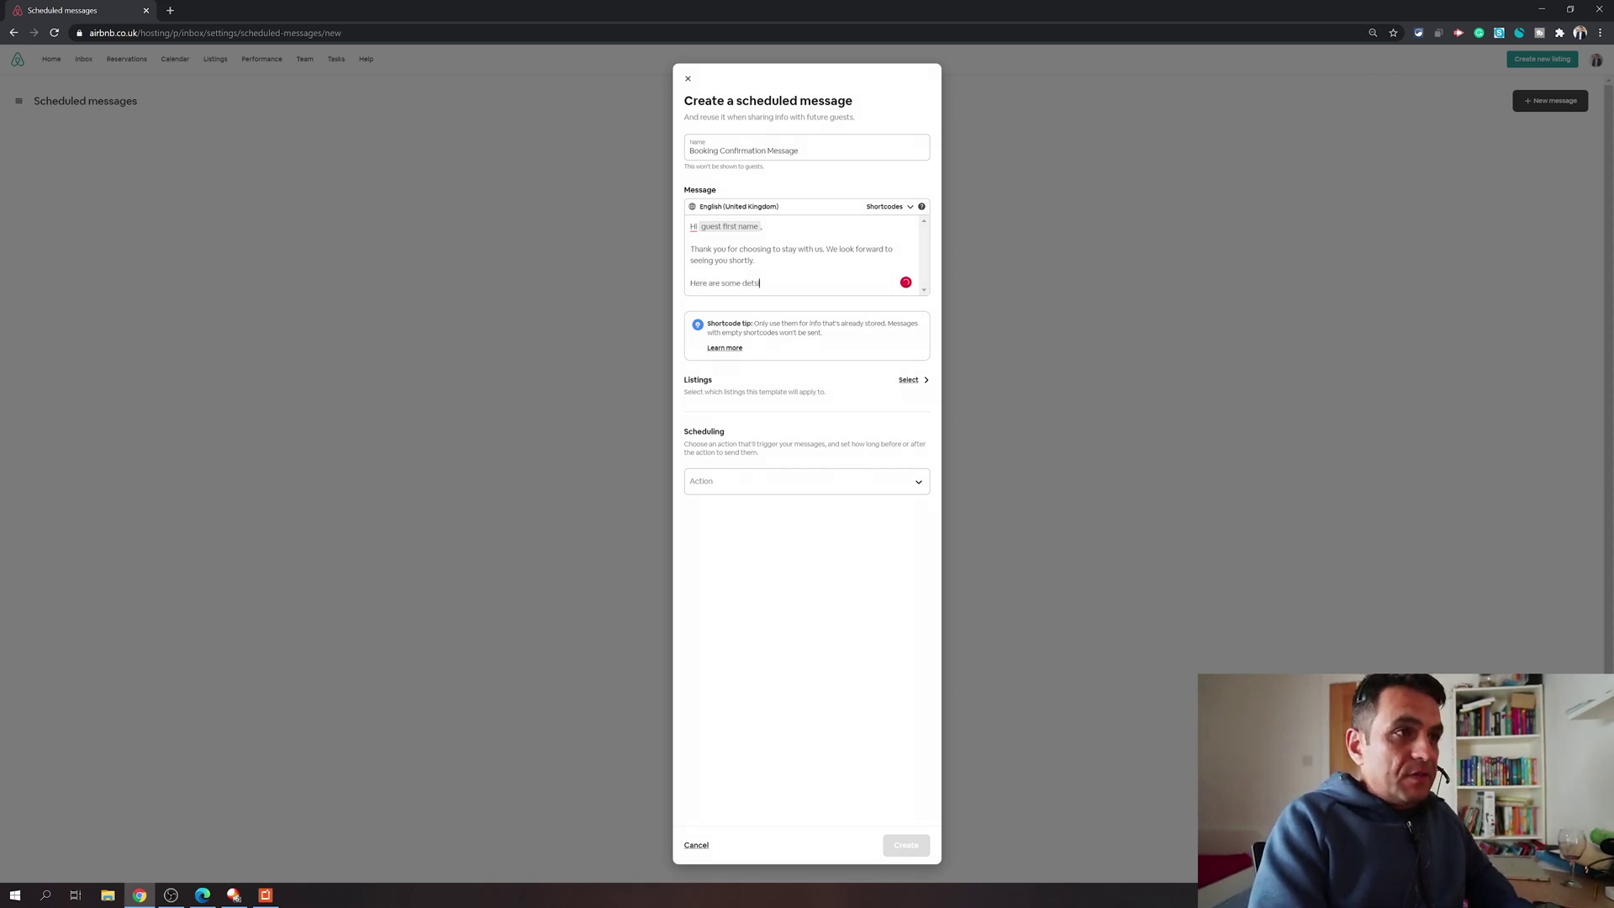
text(ils for uop)
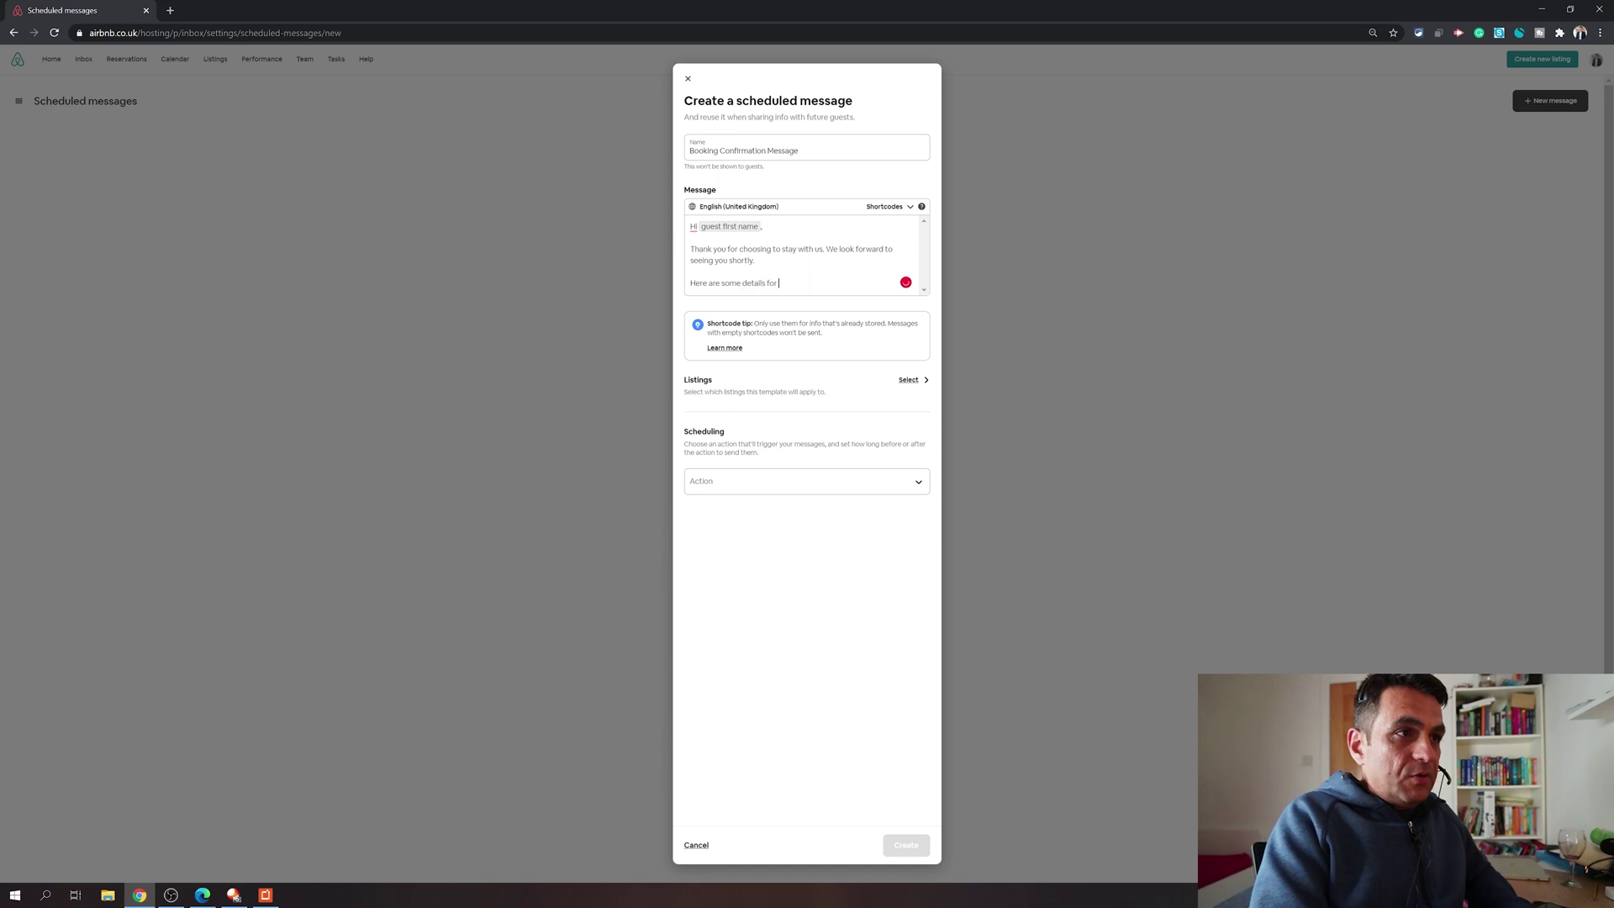
- End the line with 'your reservation:' and add a Start date line with the check-in date shortcode
key(BackSpace)
key(BackSpace)
key(BackSpace)
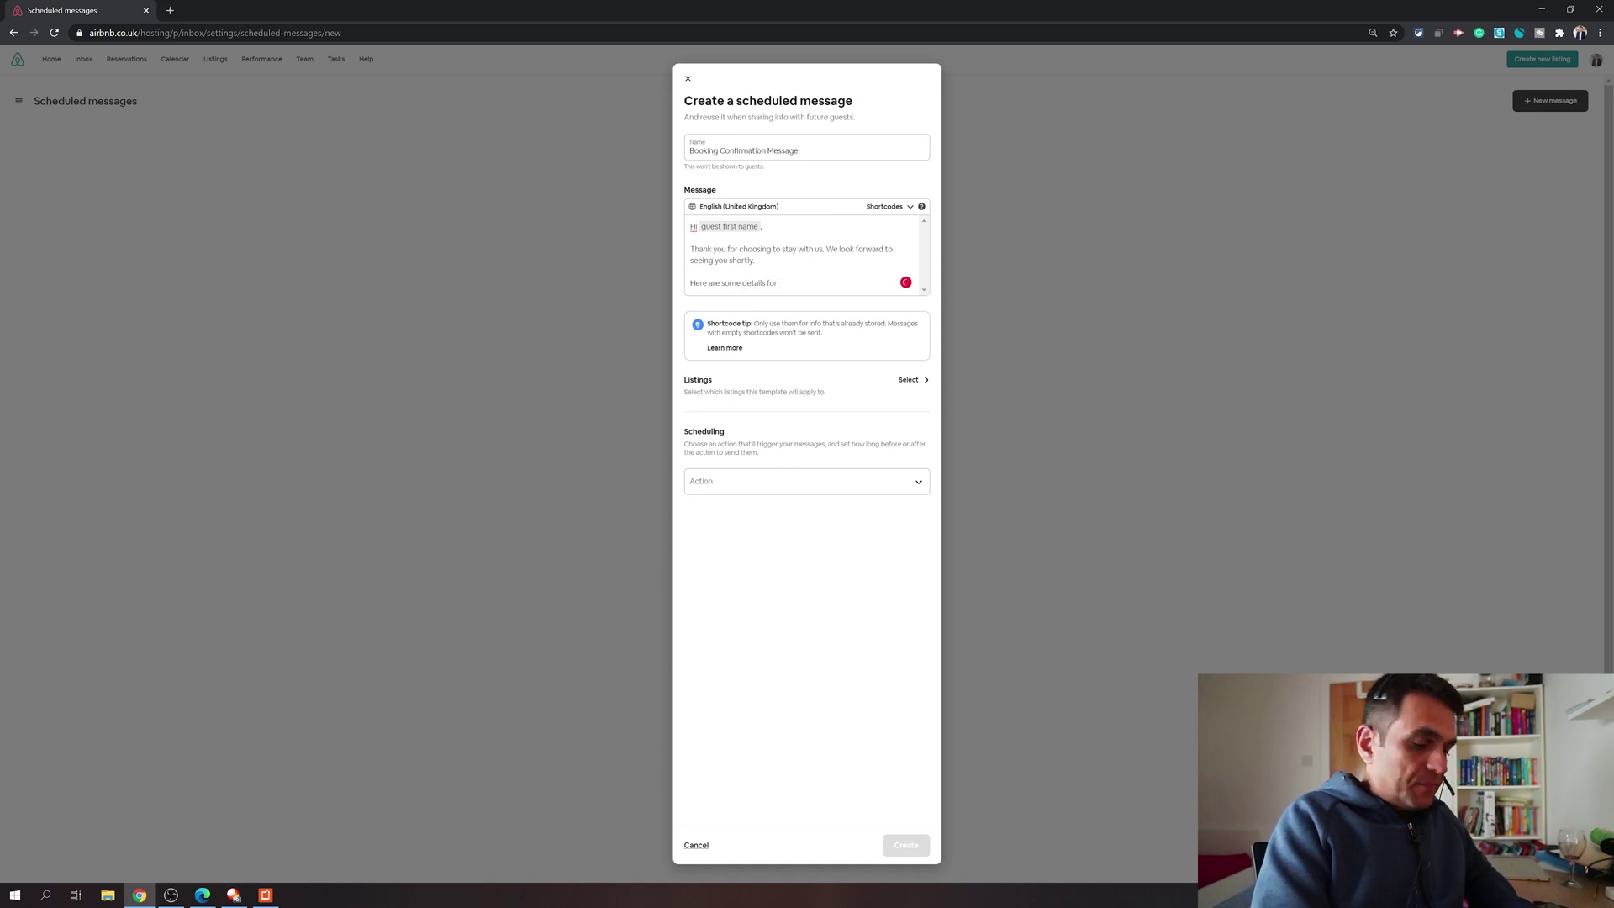
text(your reserv)
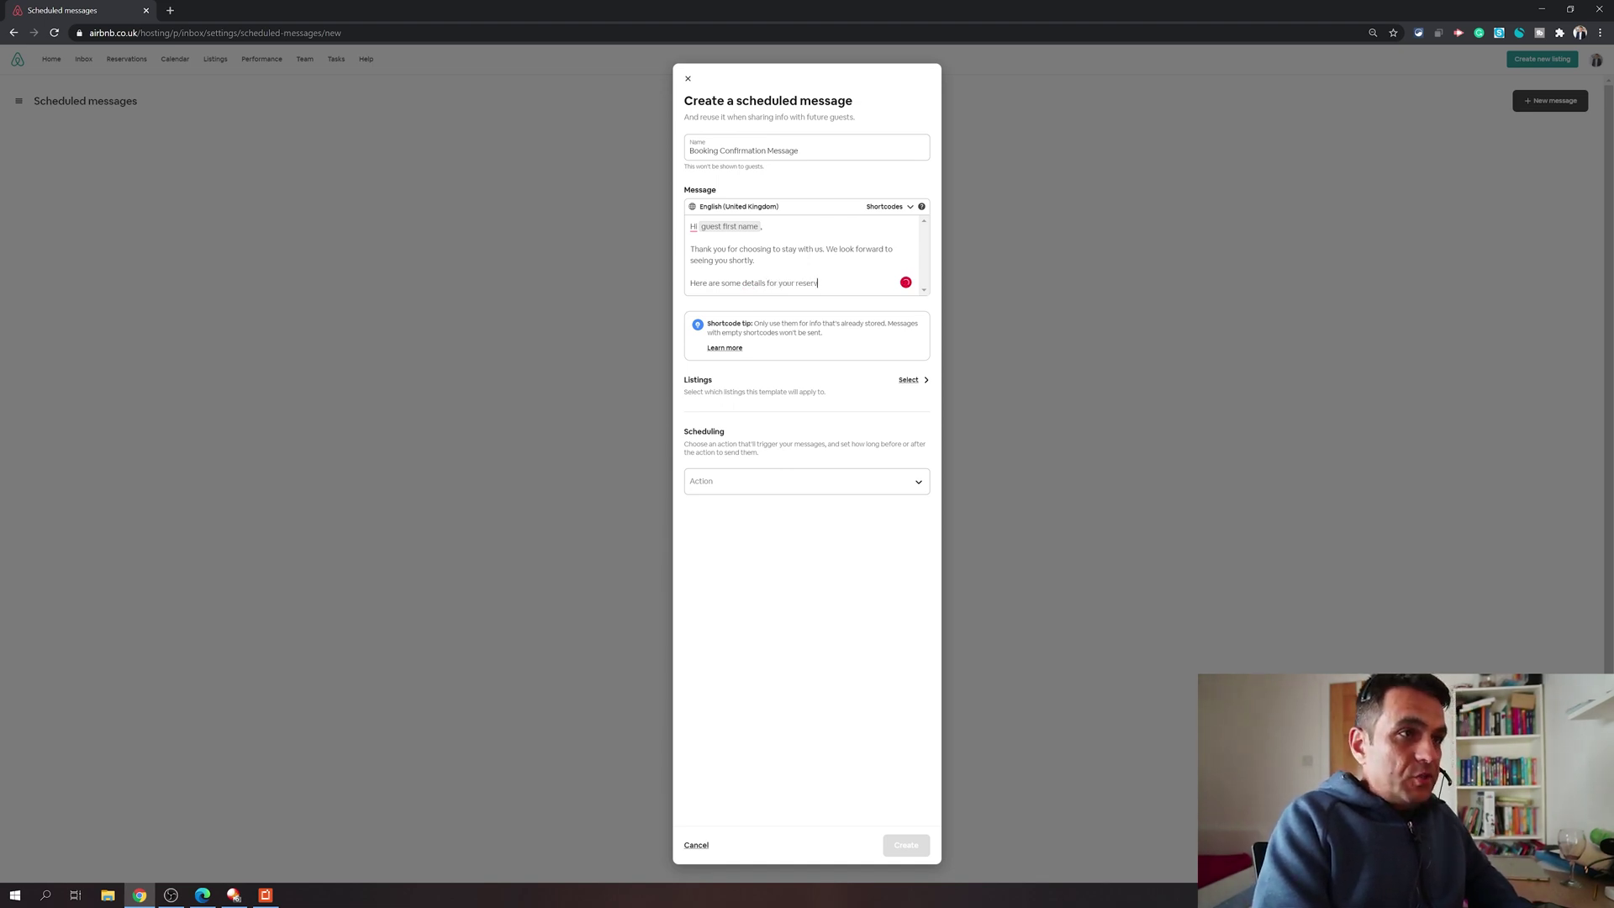
text(ation)
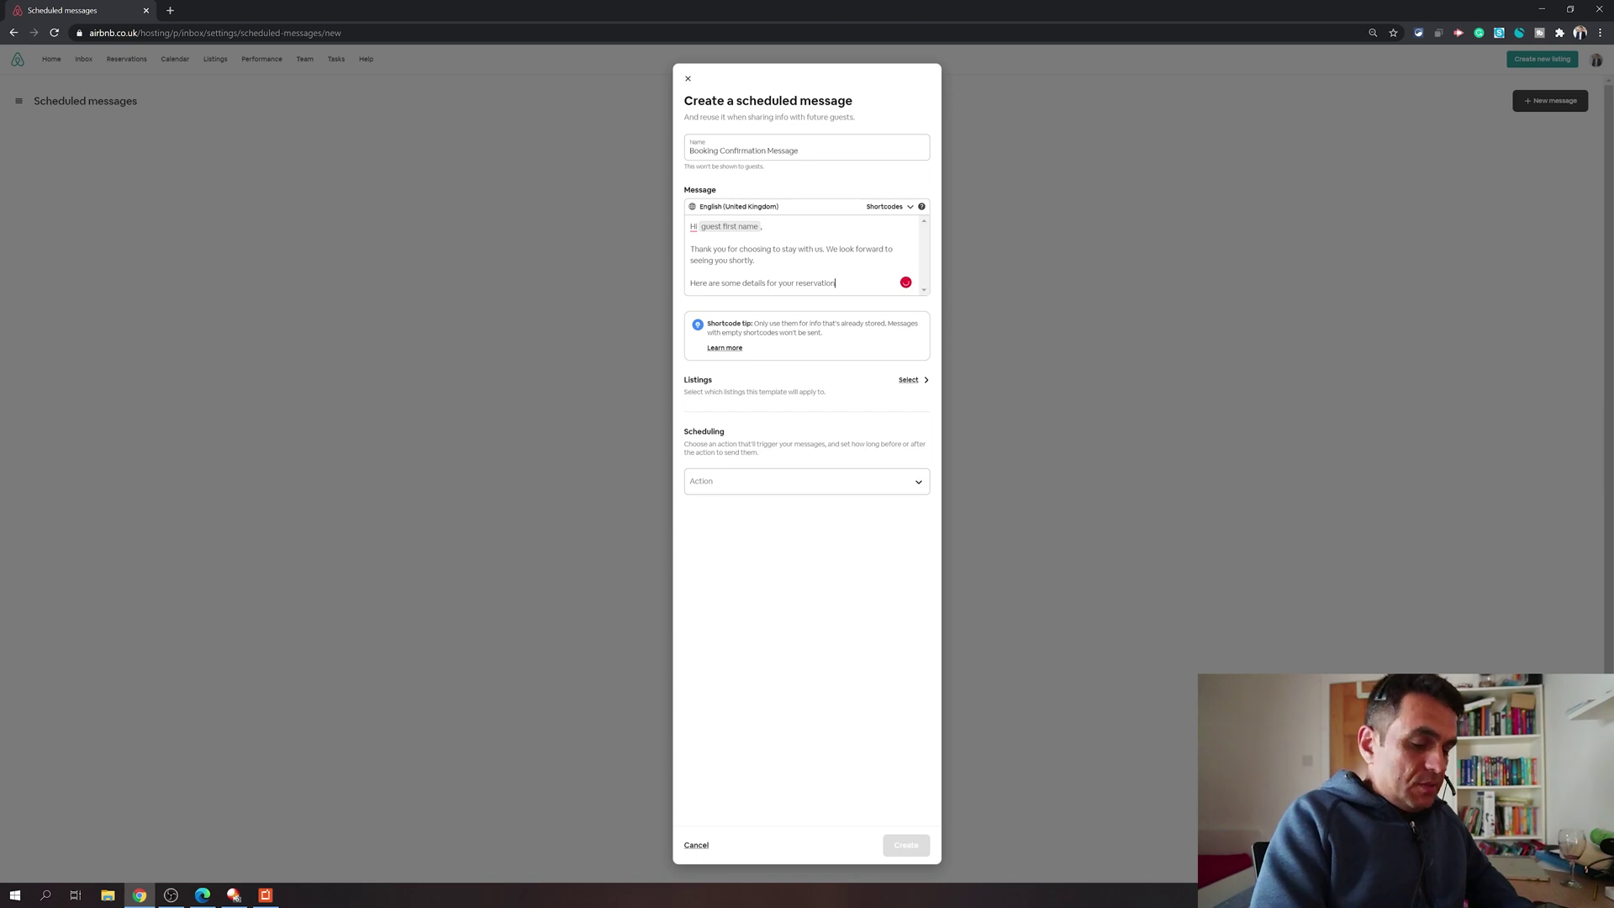
text(:)
key(Return)
key(Return)
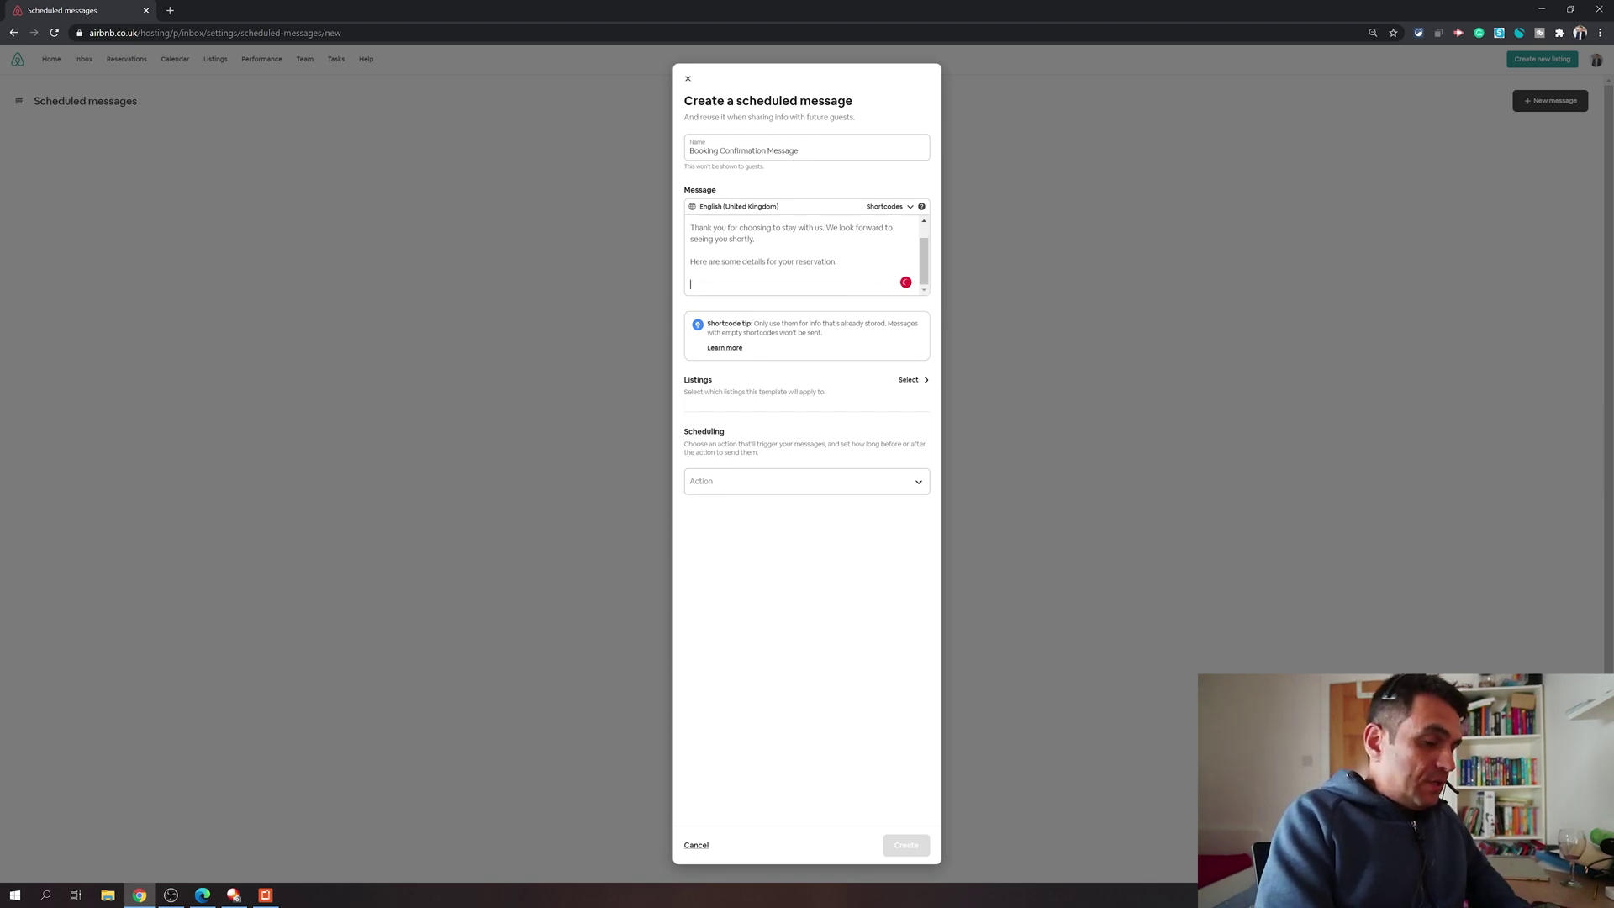
text(Start date:)
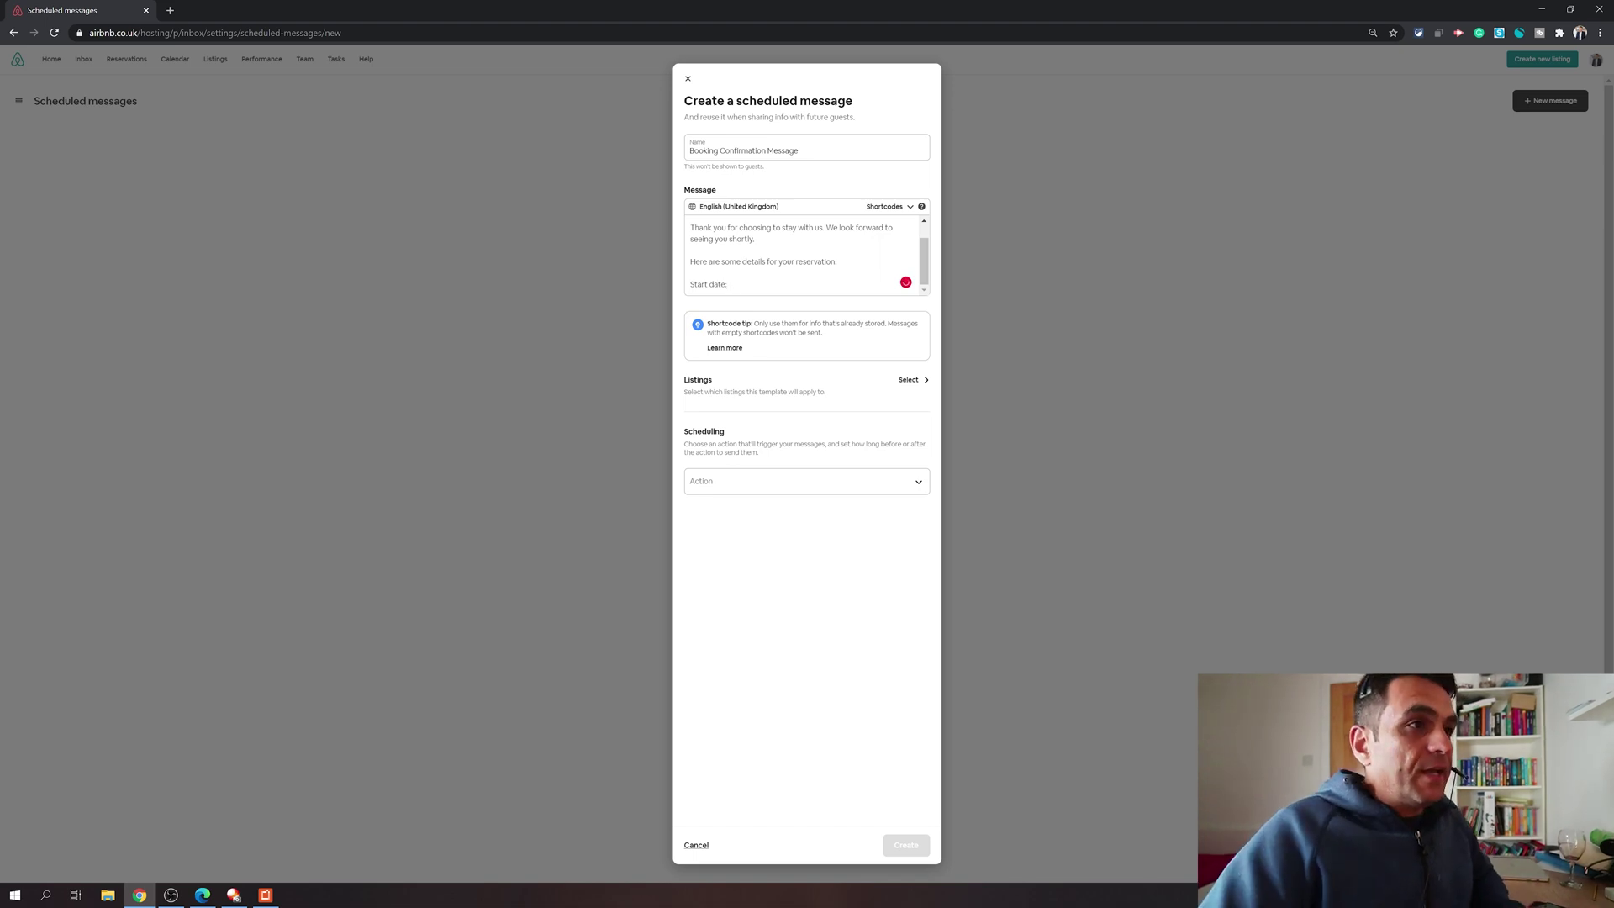
click(907, 209)
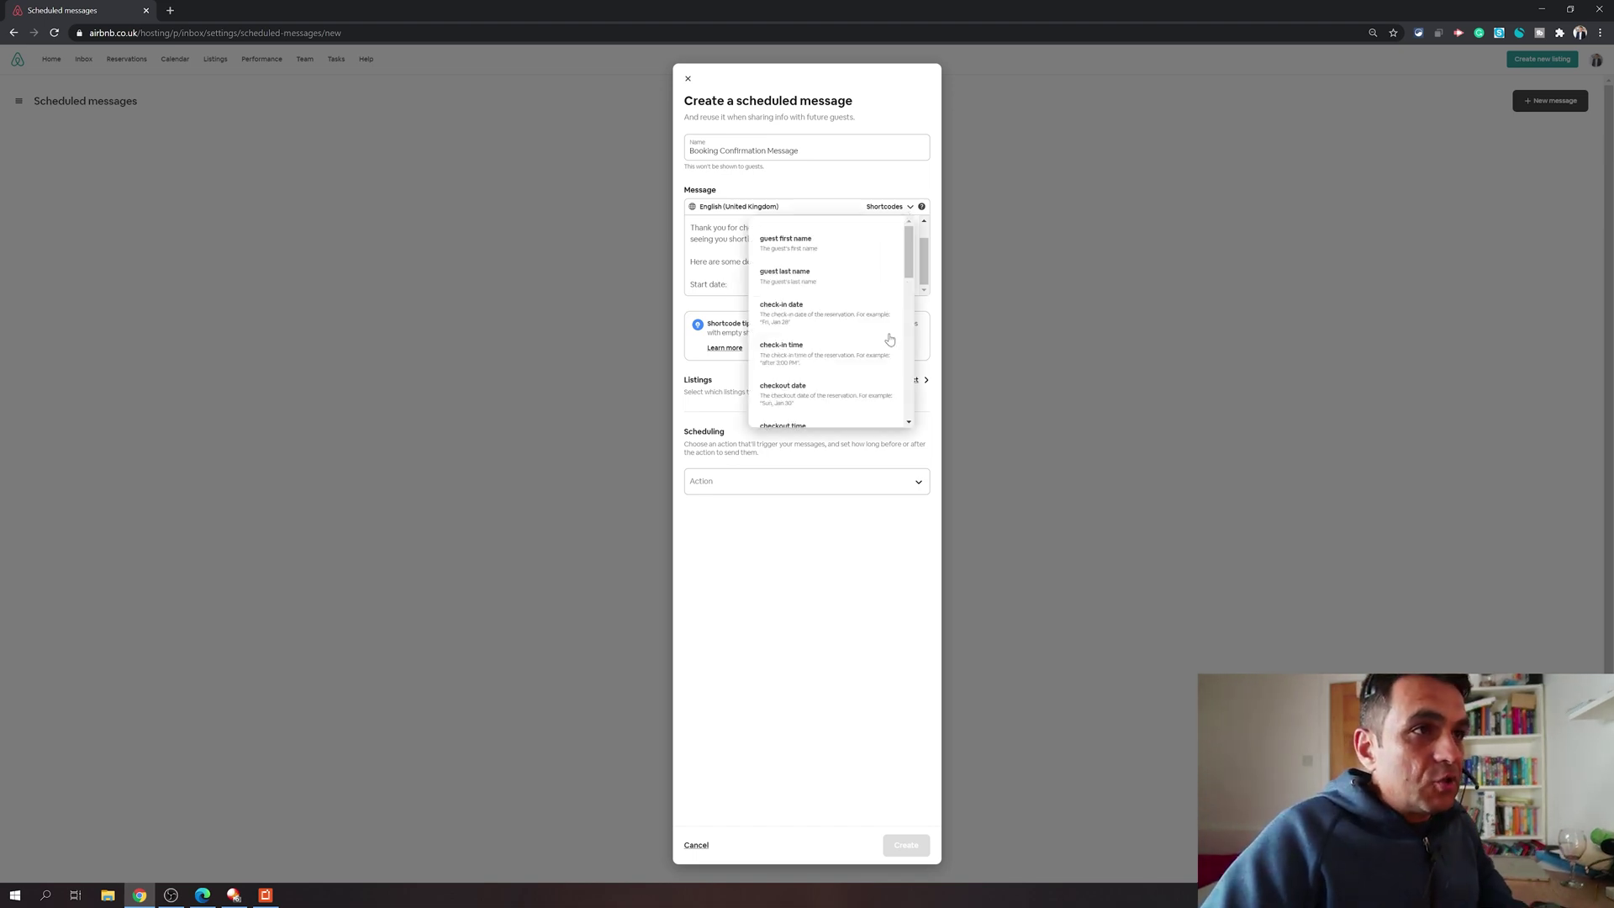
click(817, 317)
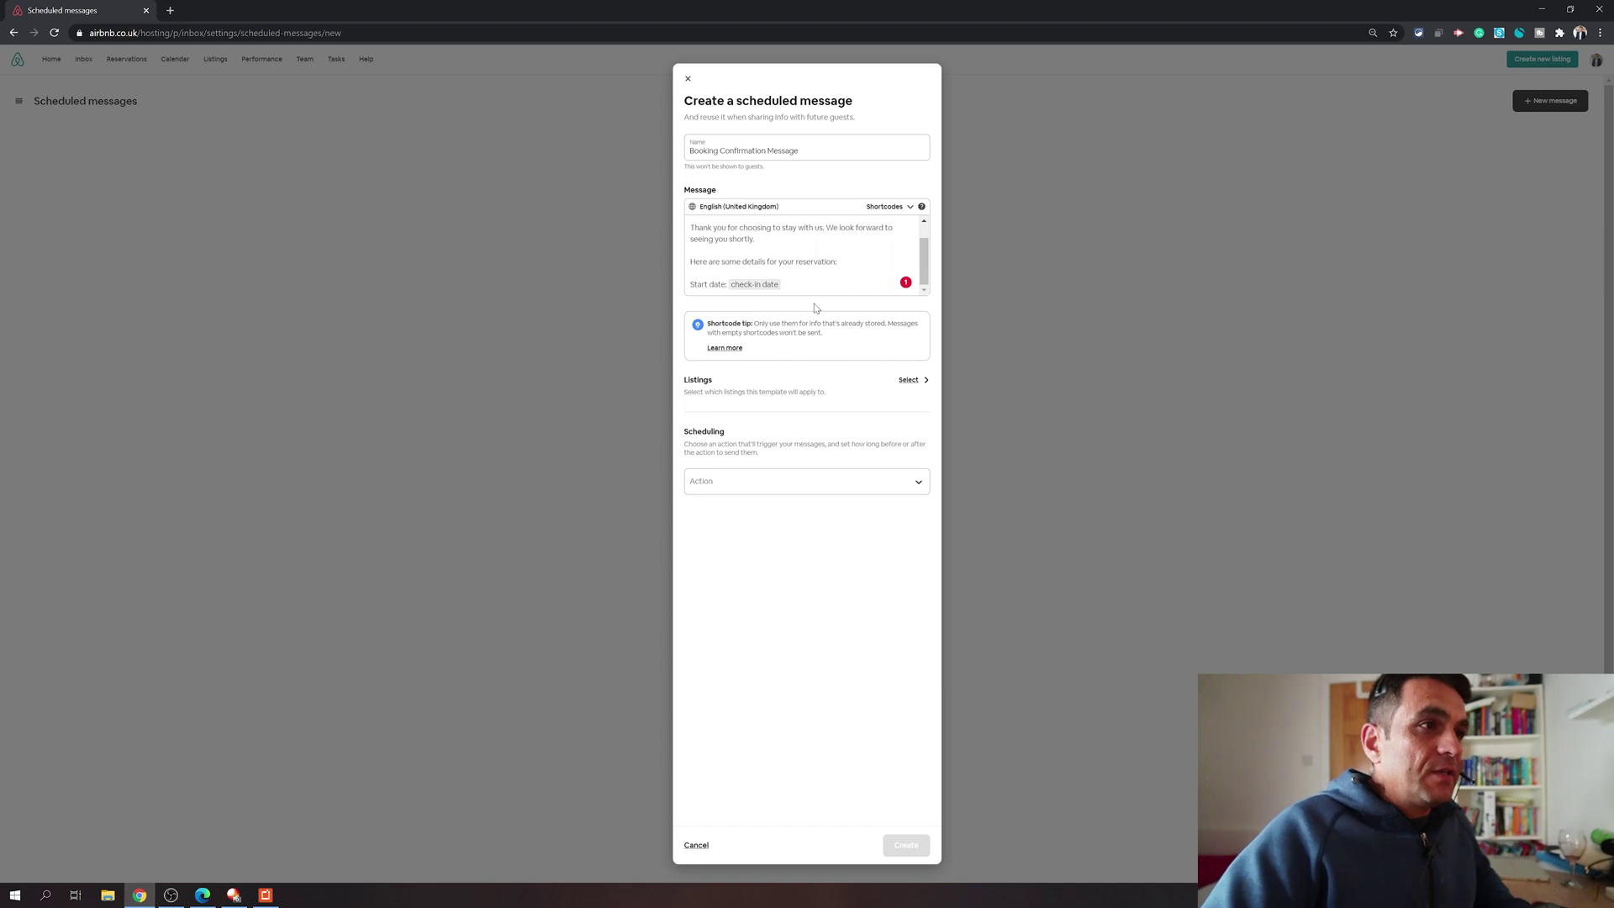
- Rename Start date to Check-in and add a 'Checkout date:' line with the checkout date shortcode
key(Return)
text(Checkout)
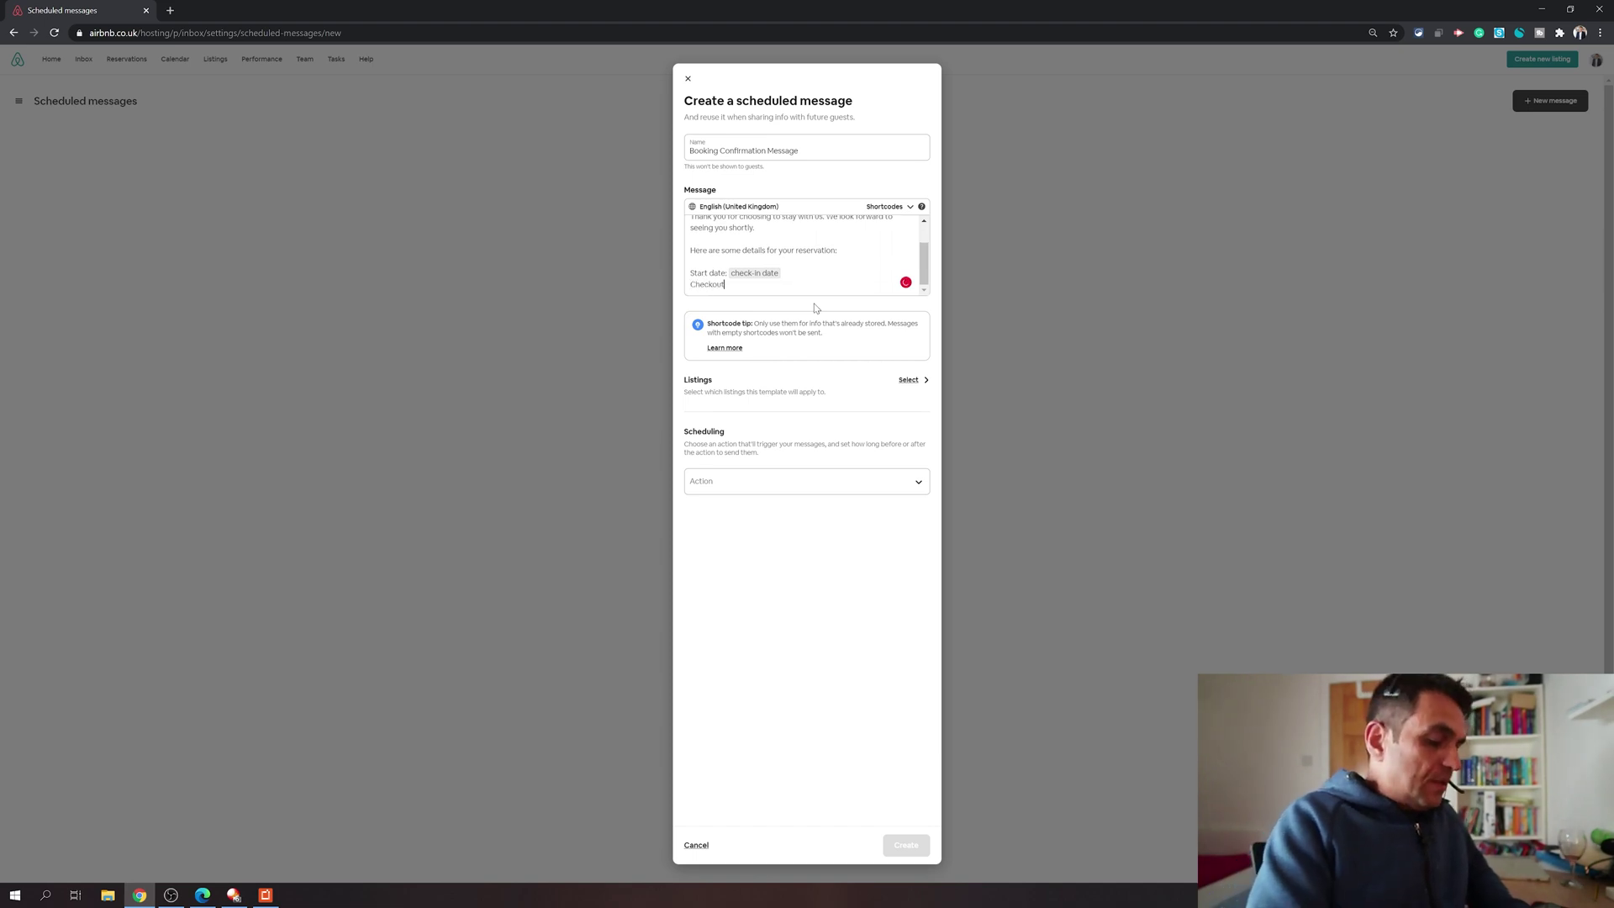
text( date:)
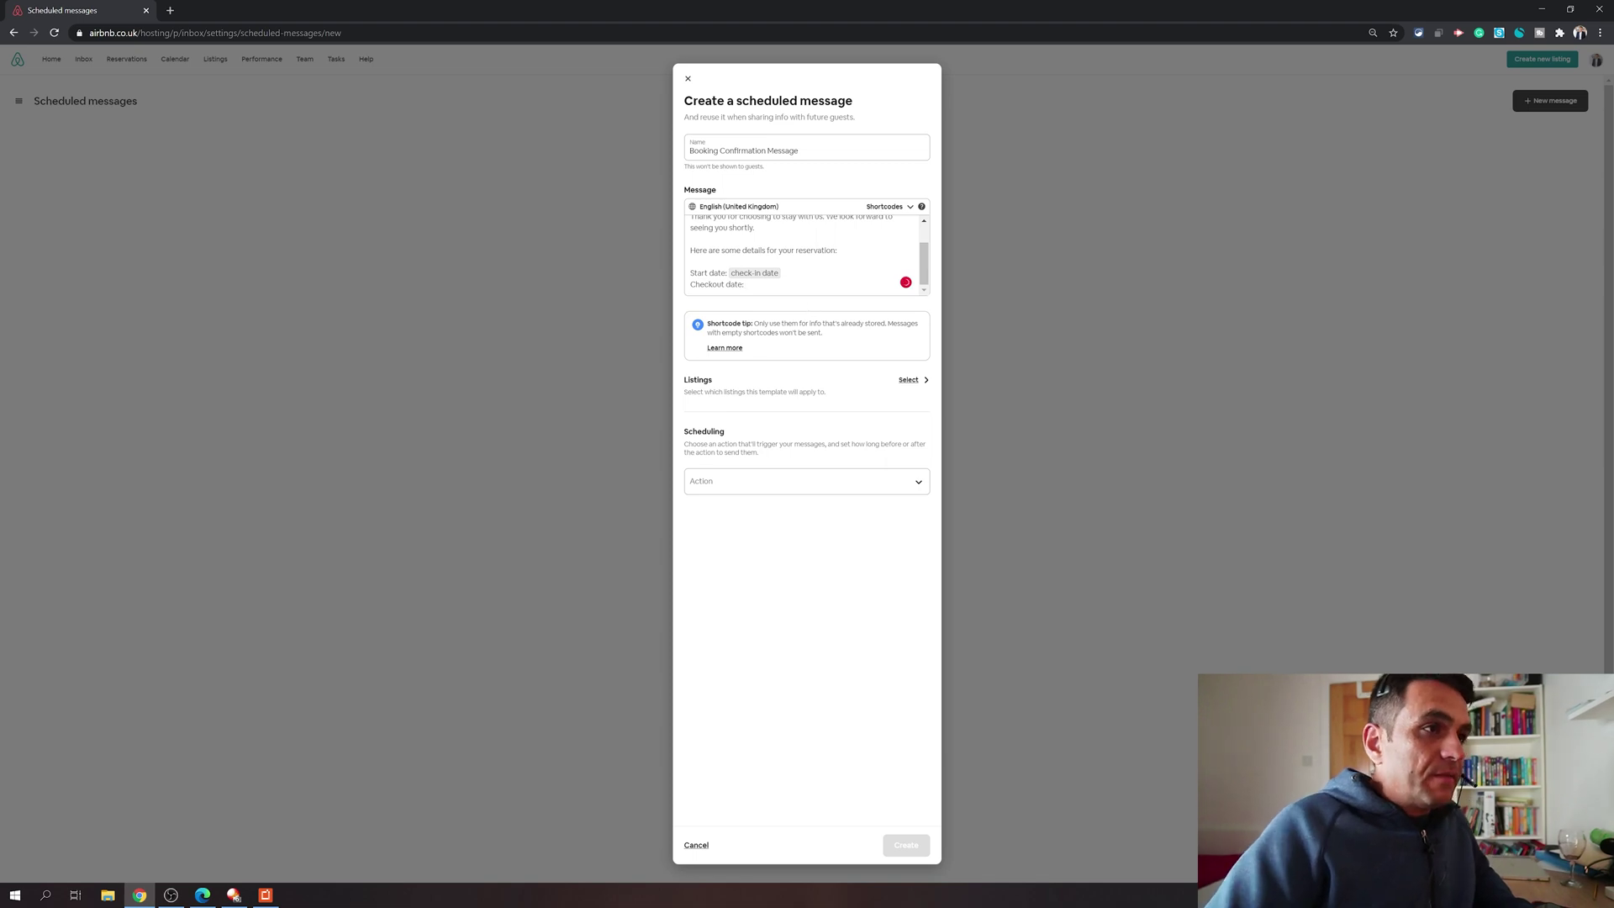
drag(706, 273, 679, 275)
text(Check)
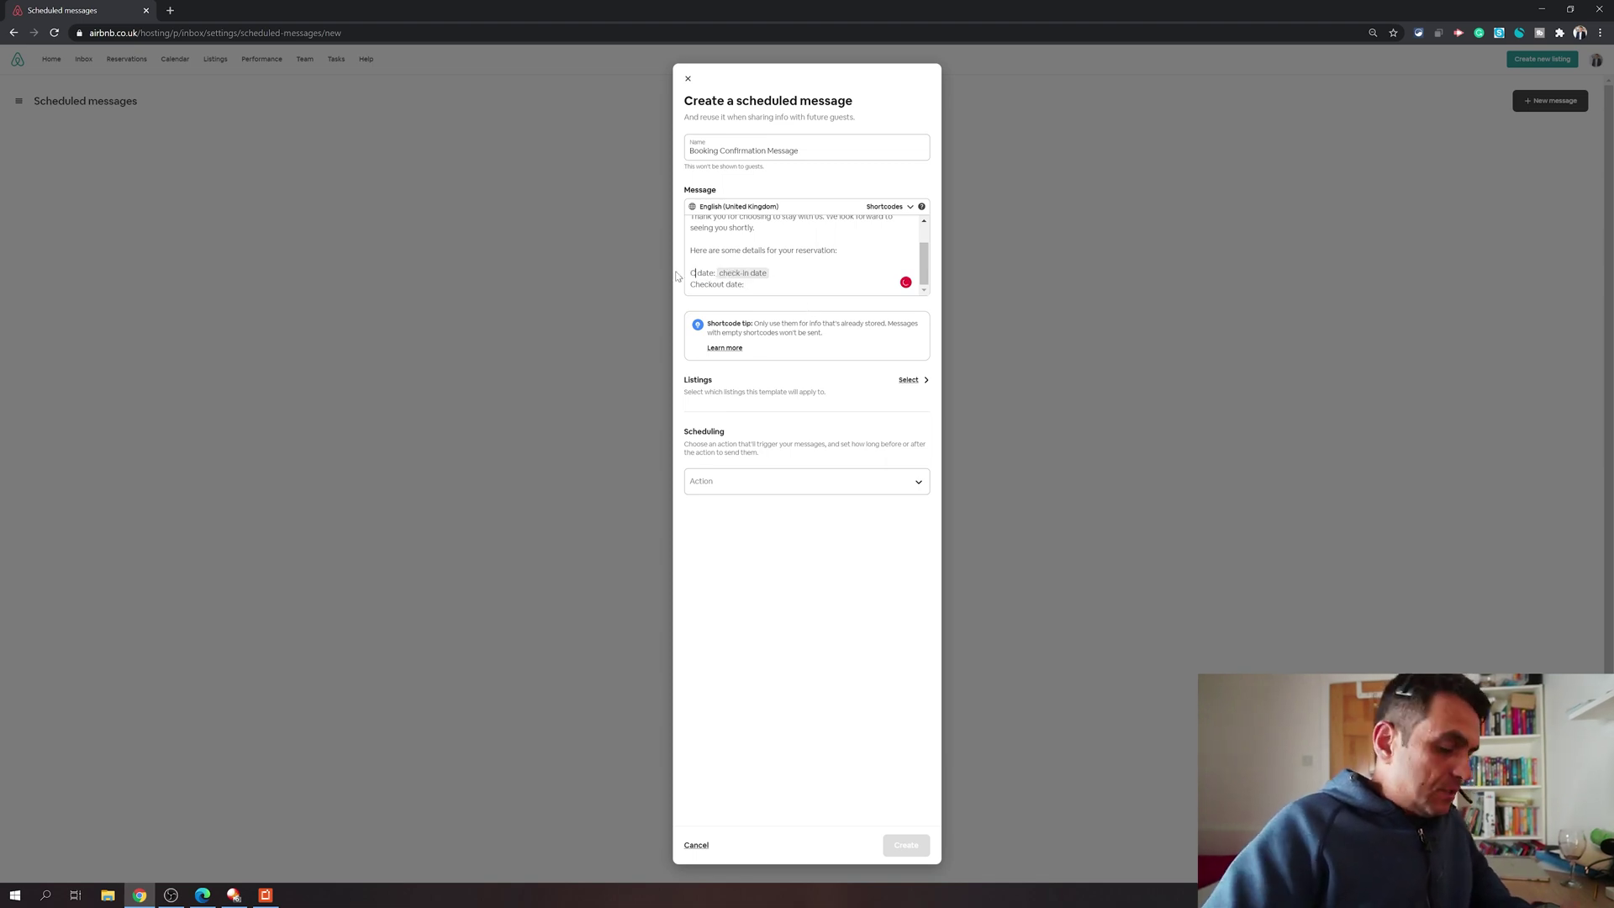
text(-in)
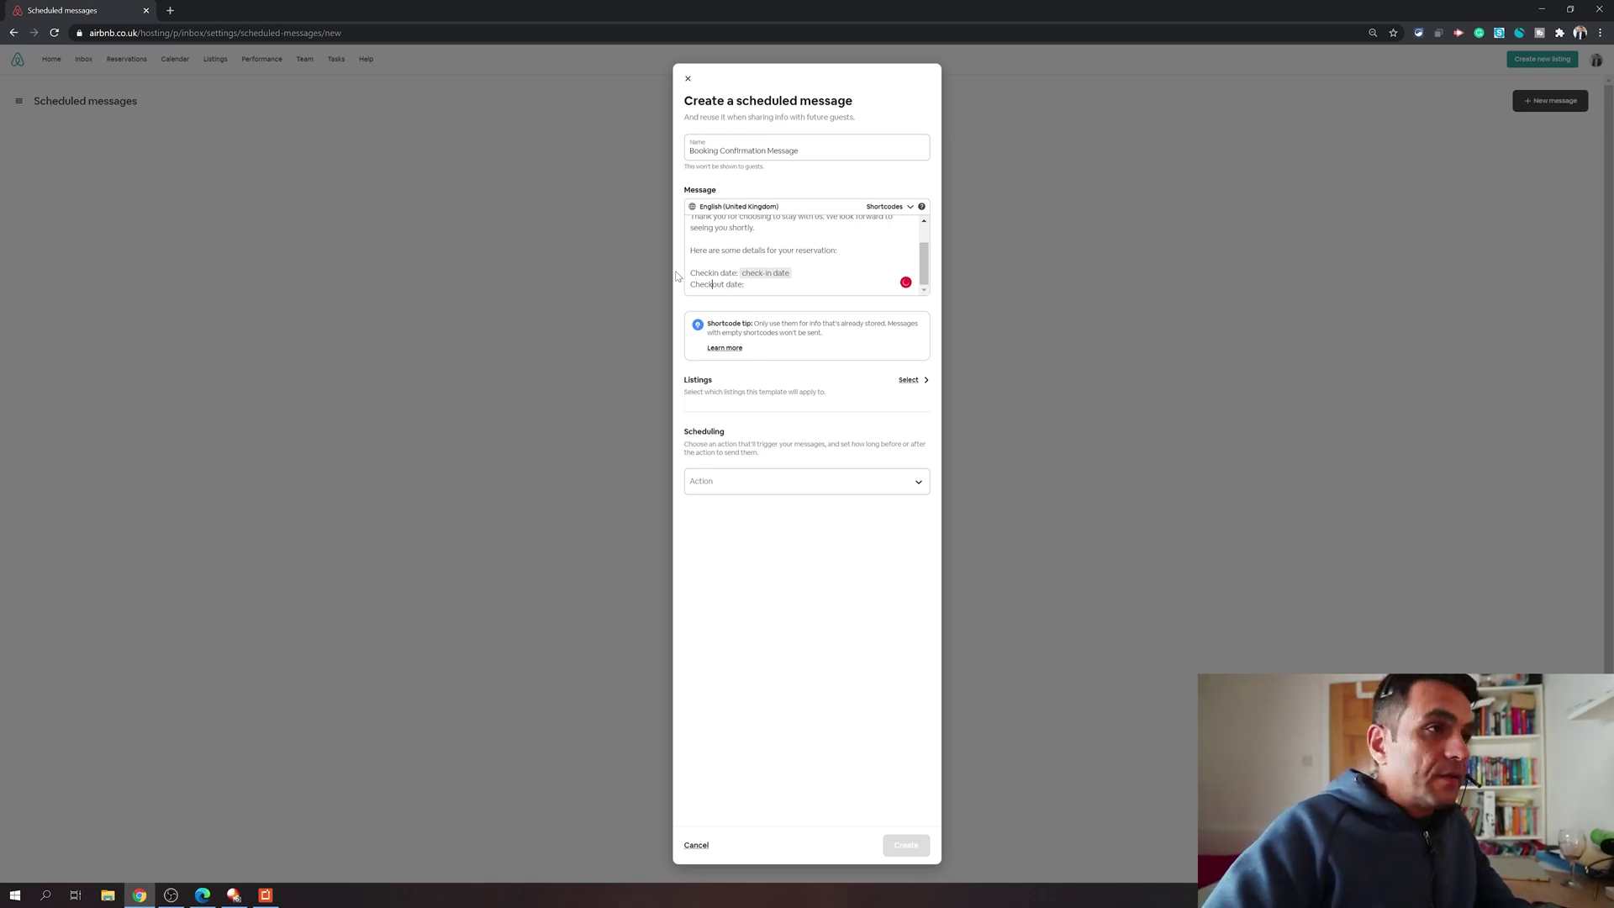
click(887, 207)
click(839, 391)
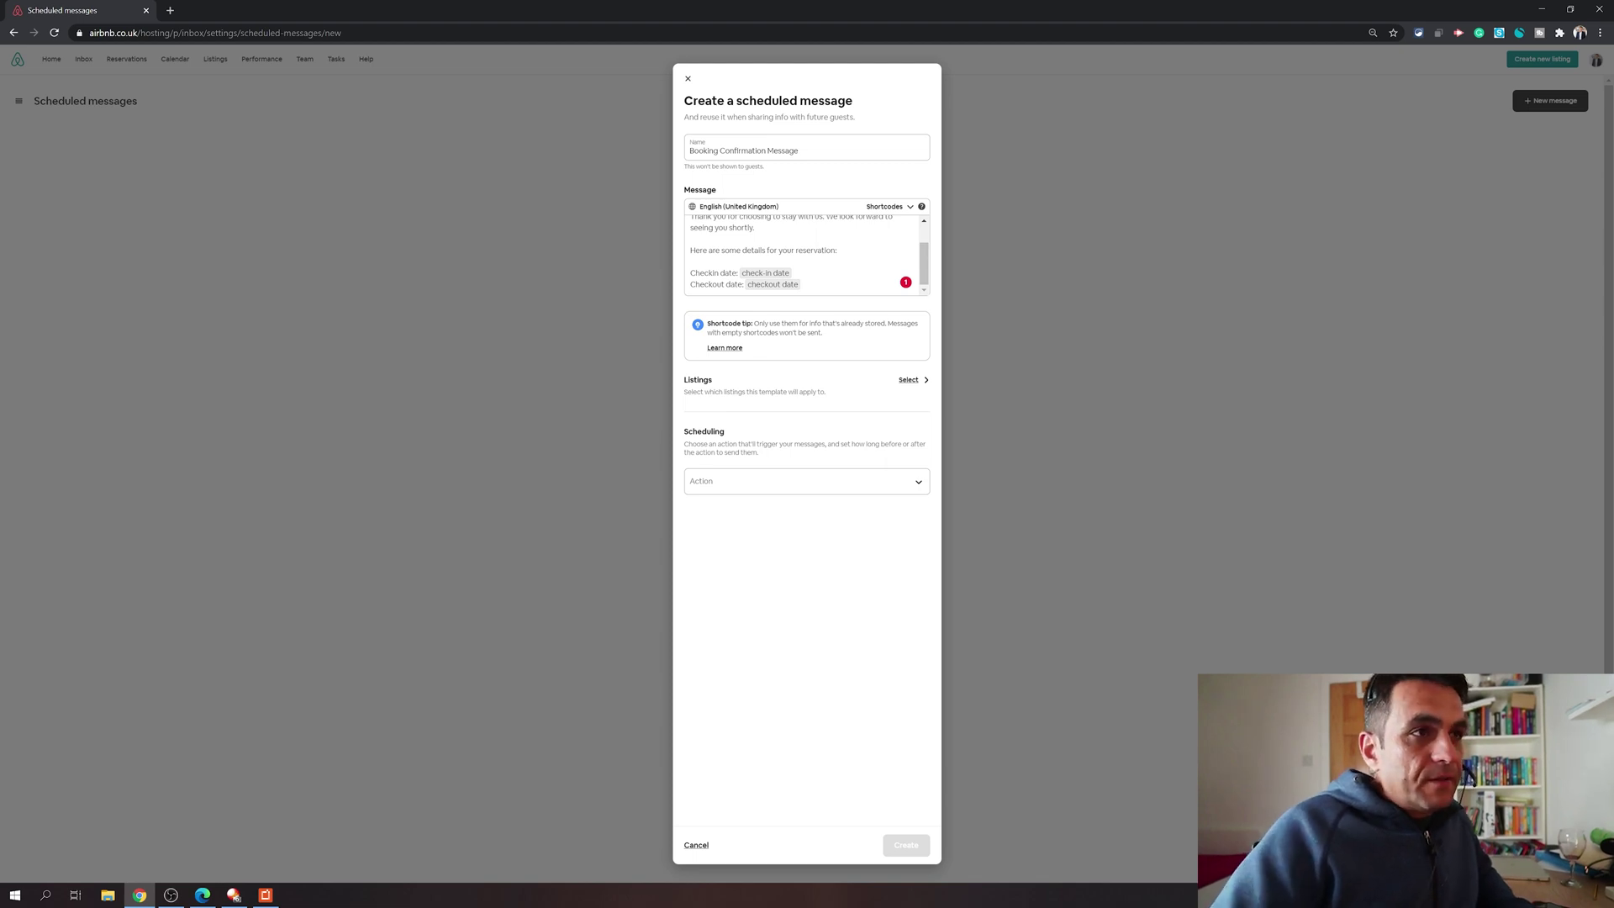
- Tidy the blank lines and add 'Checkin start time' with the check-in time shortcode
key(Delete)
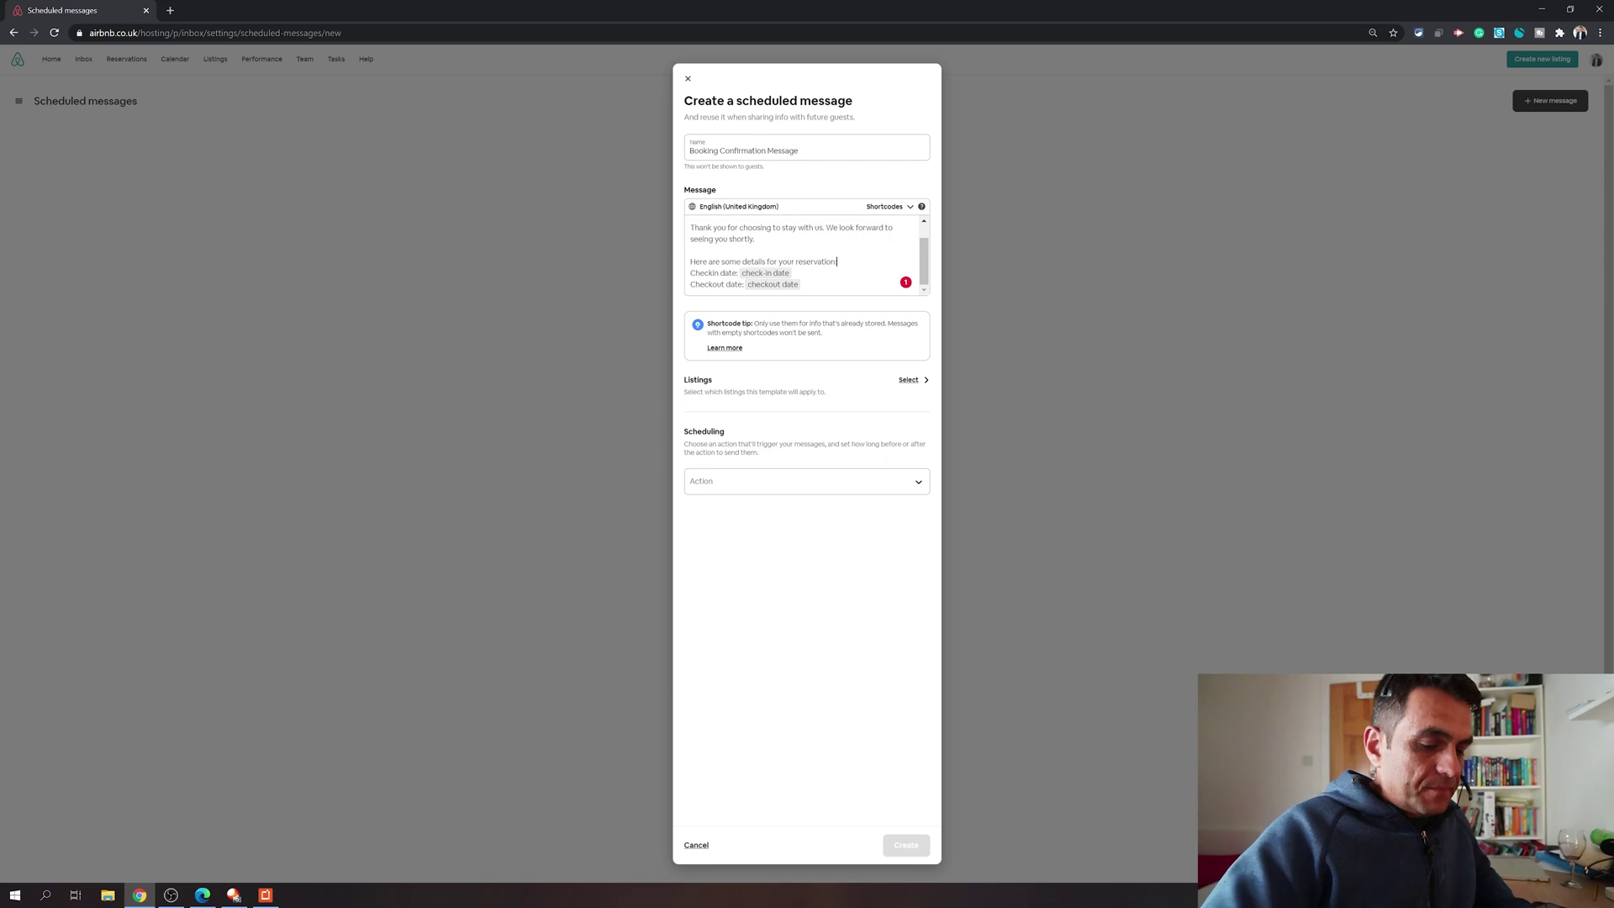
key(Return)
key(Return)
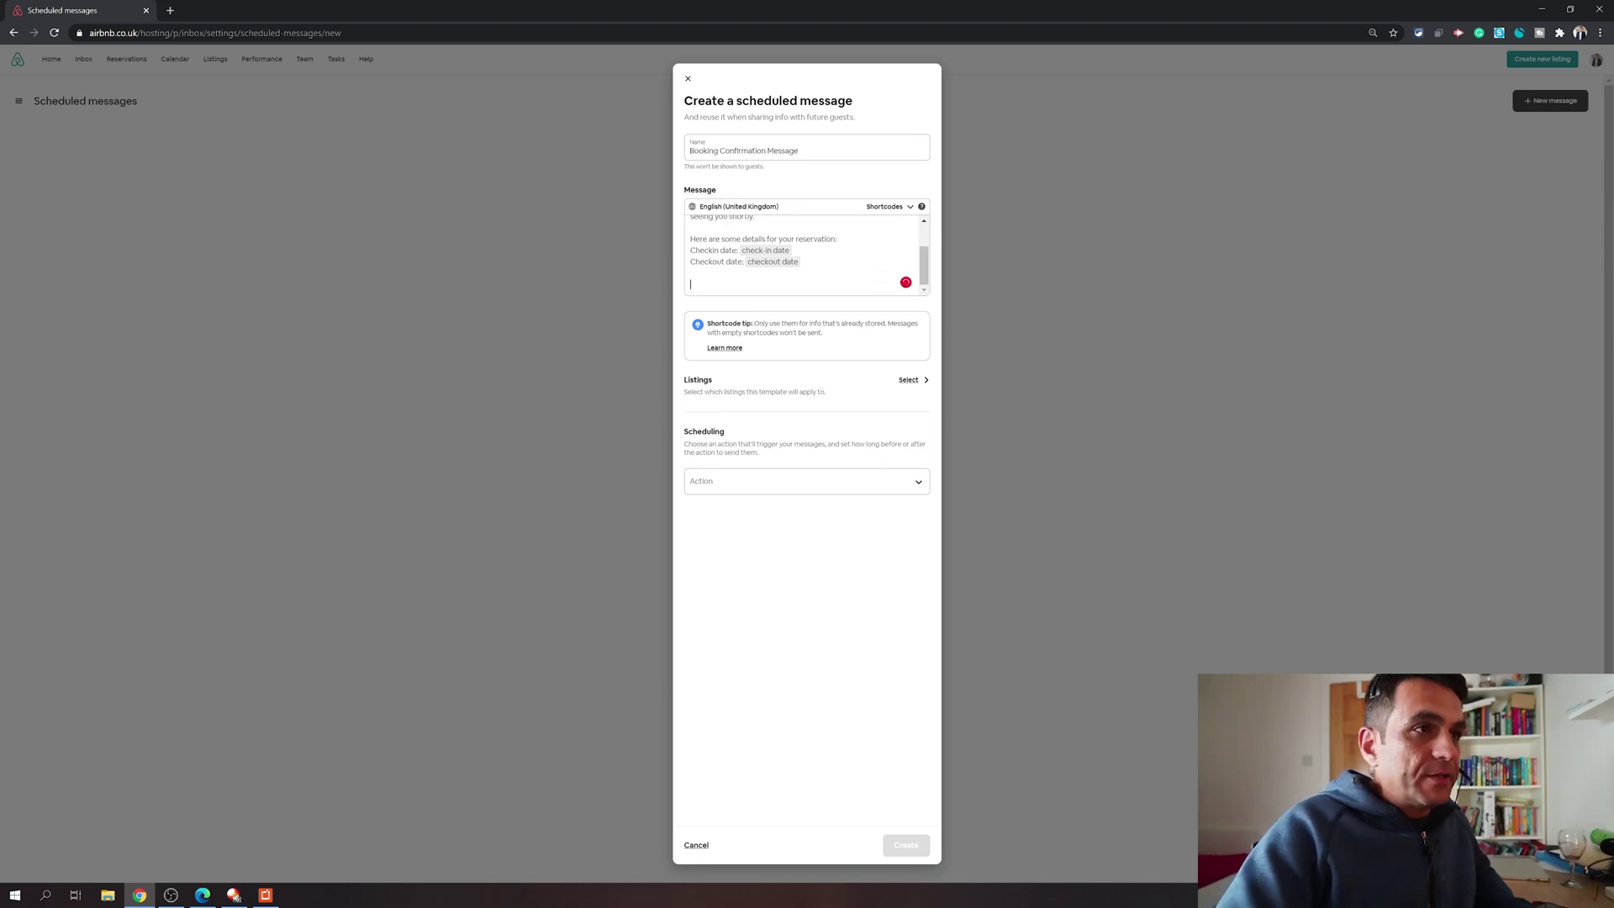
text(Check)
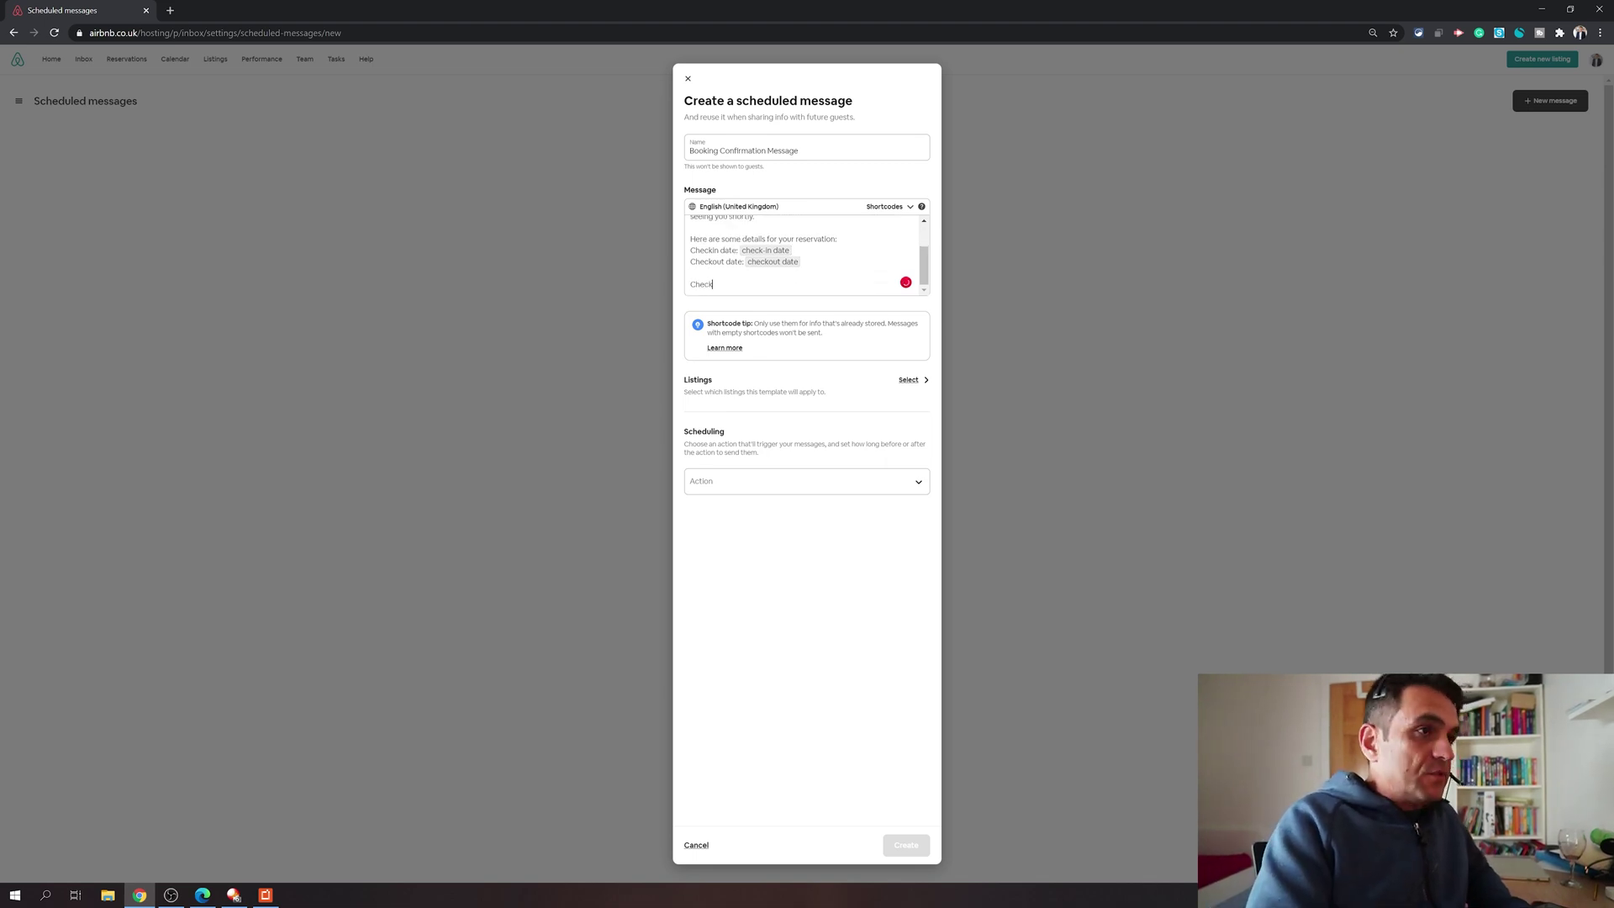
text(in start t)
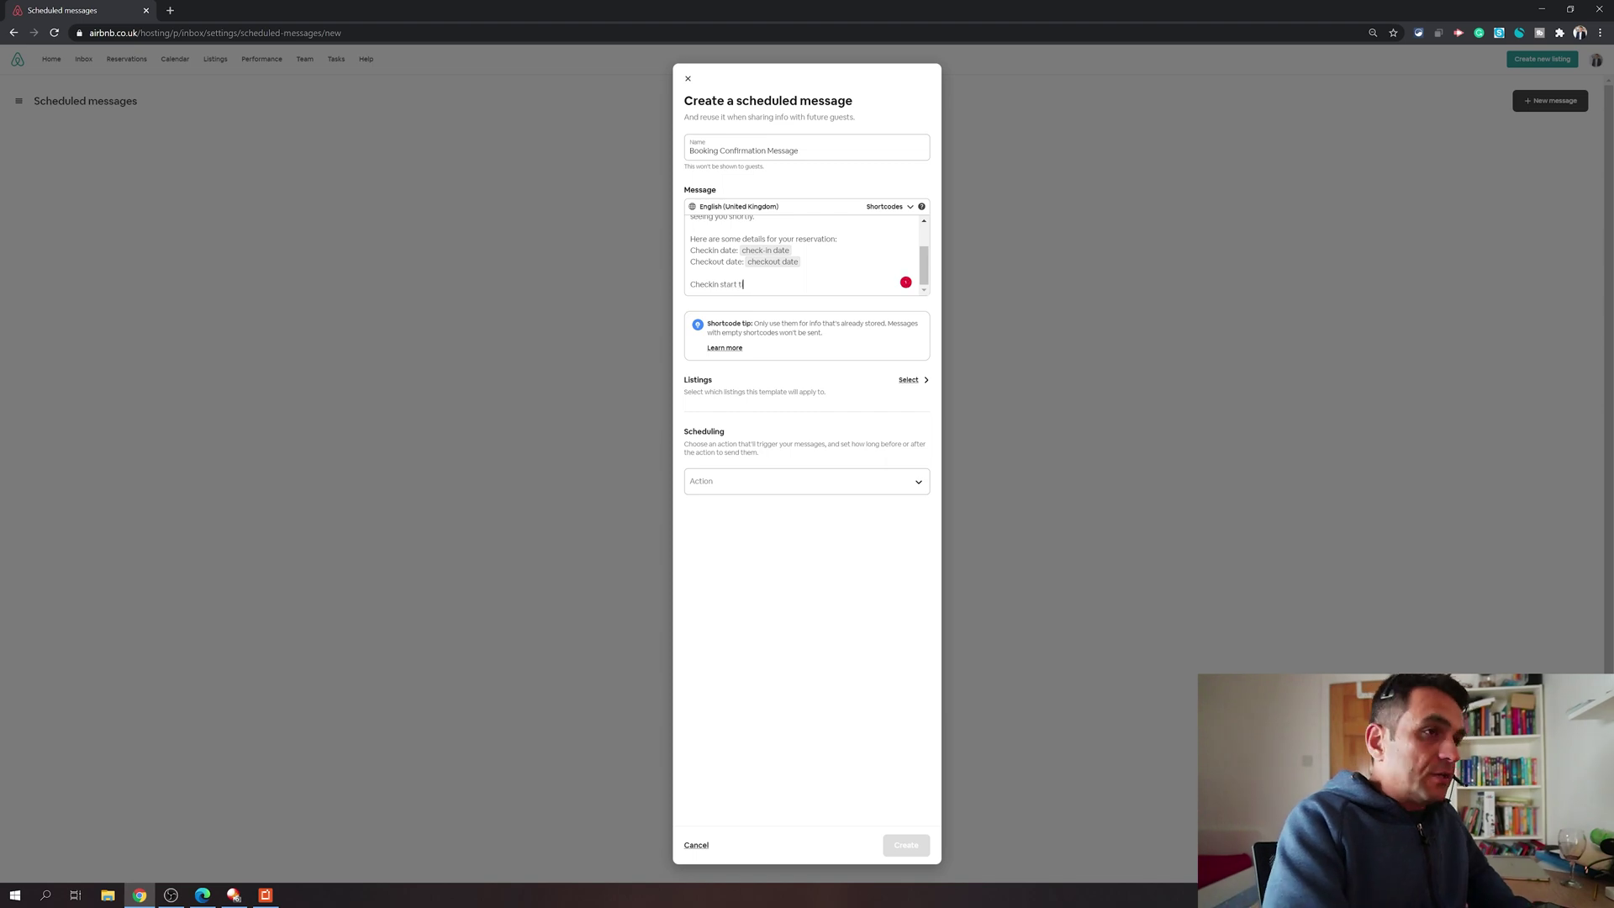
text(ime is)
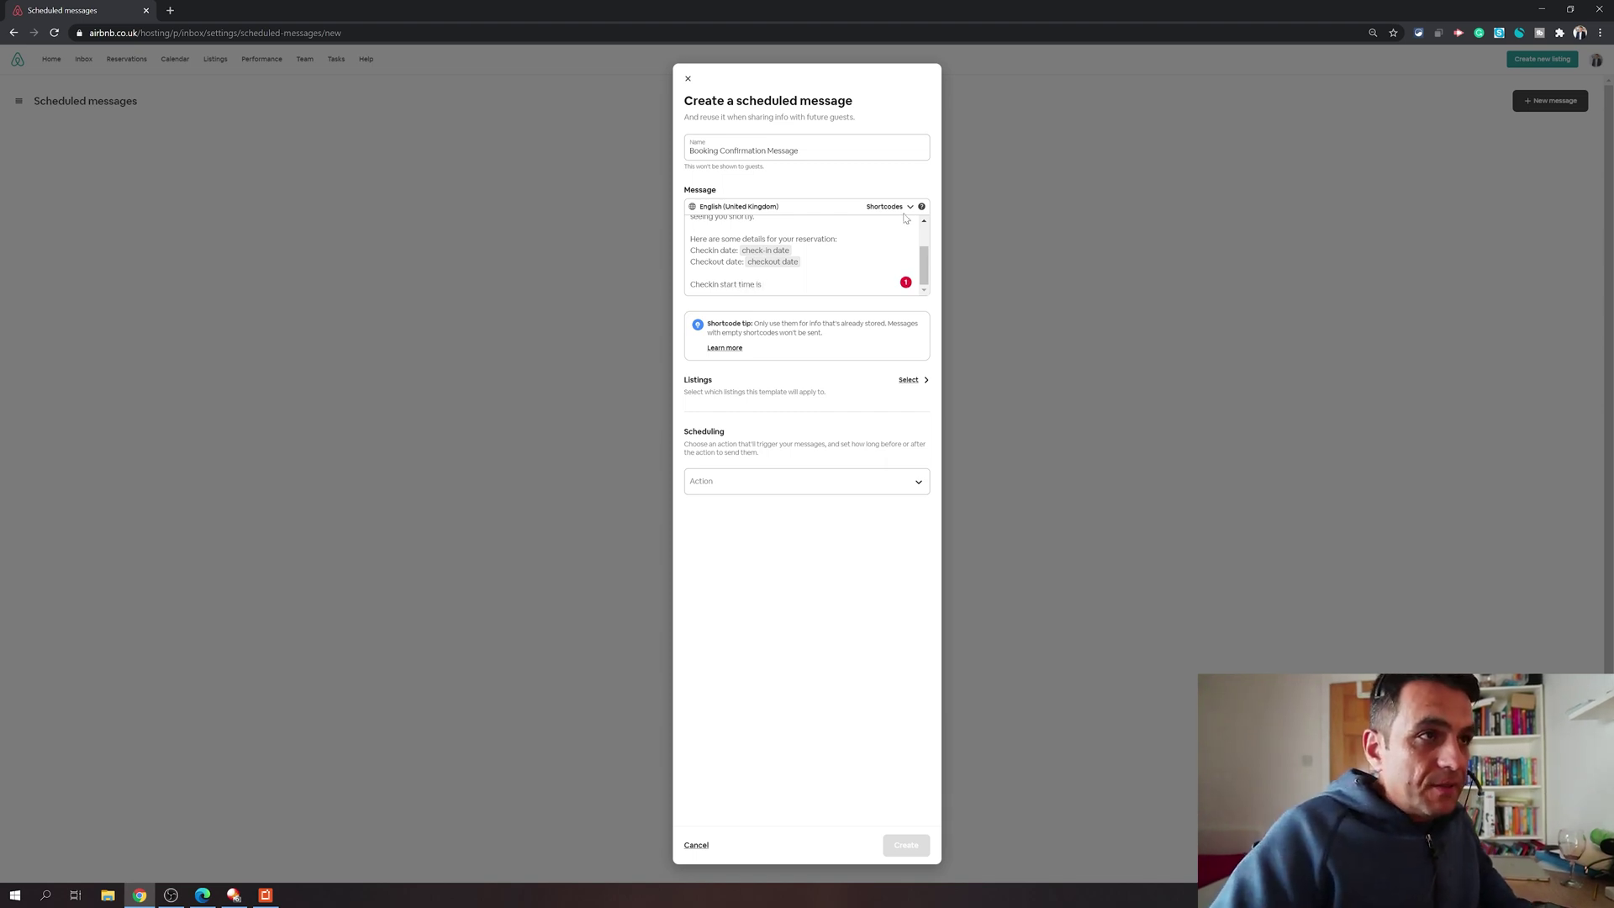
click(908, 207)
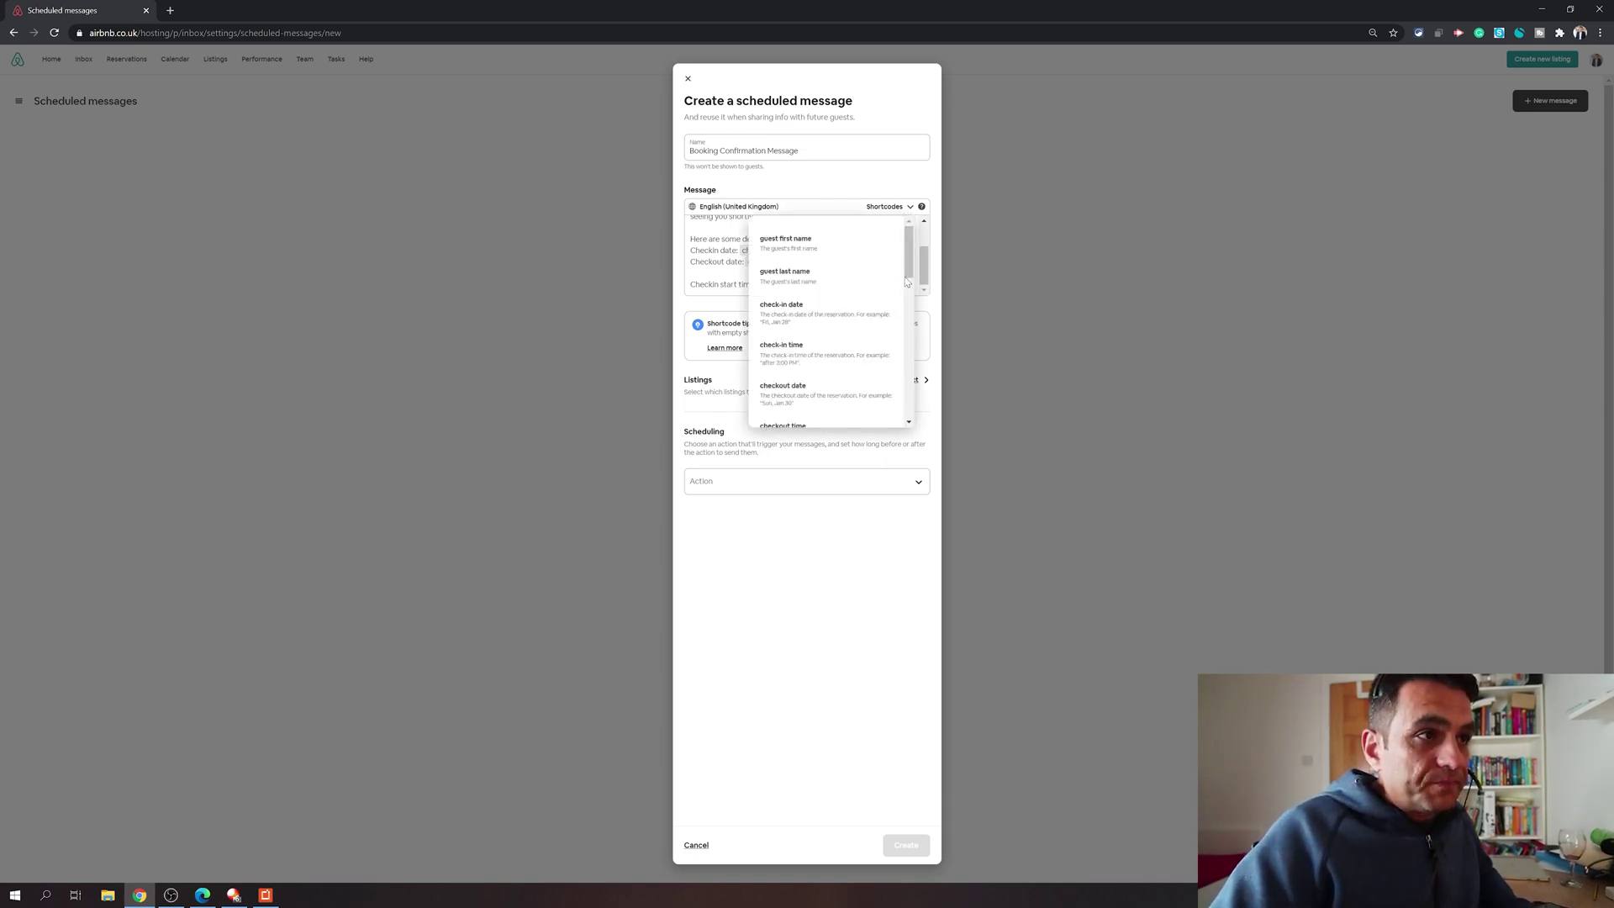
scroll(909, 280, down, 1)
scroll(909, 280, down, 1)
click(850, 298)
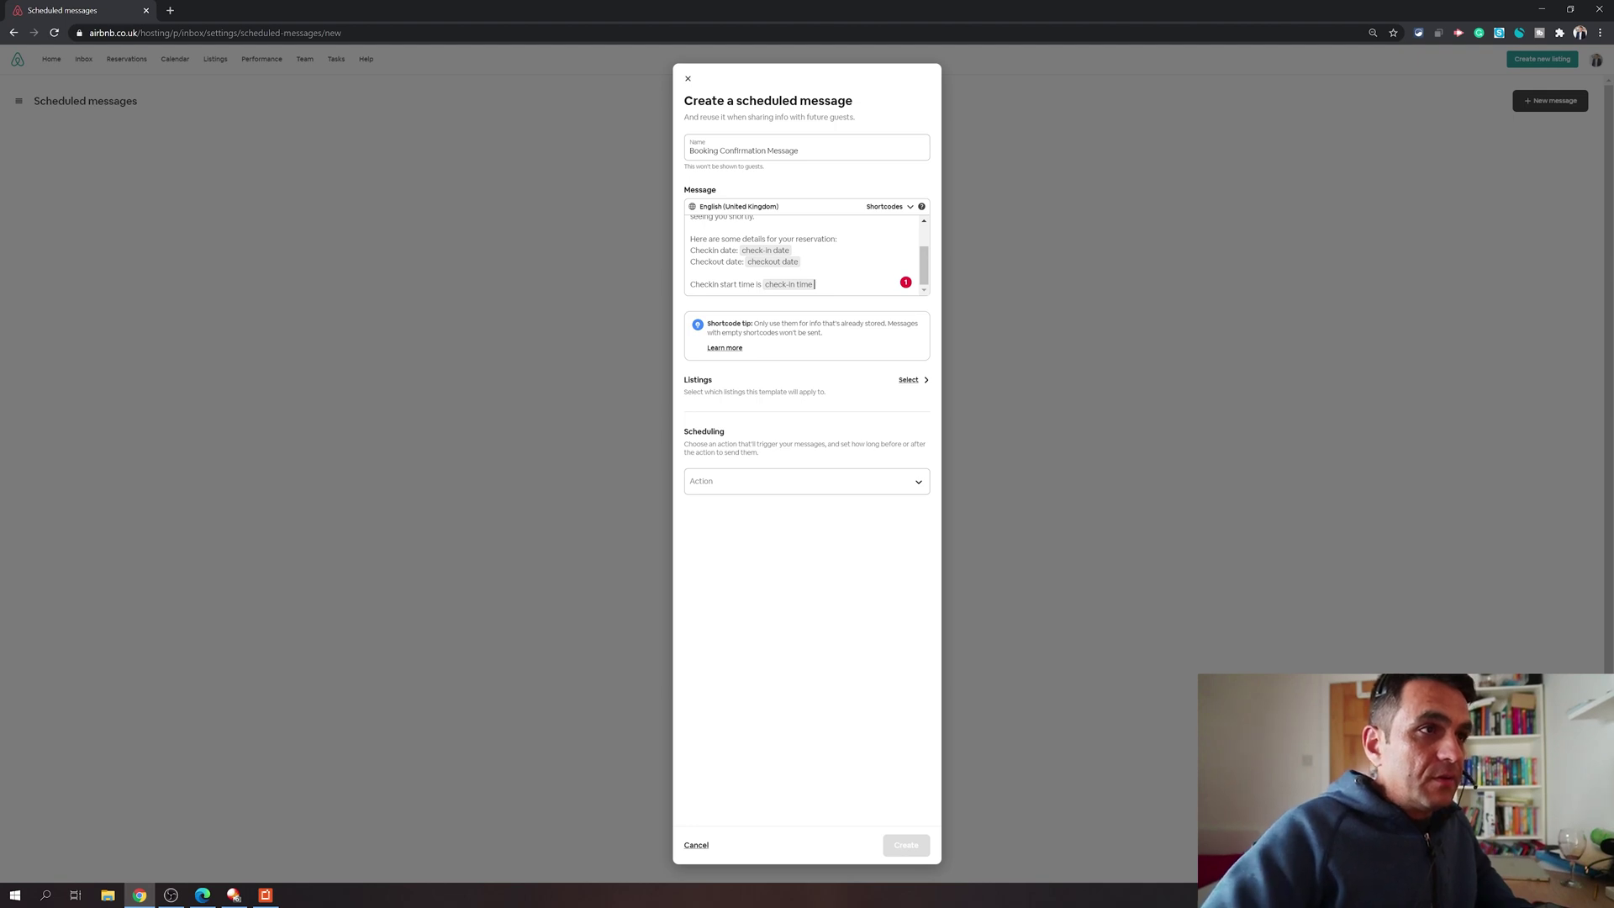
- Continue with 'and checkout' plus the checkout shortcode, ending with a full stop
text(afte)
key(BackSpace)
key(BackSpace)
key(BackSpace)
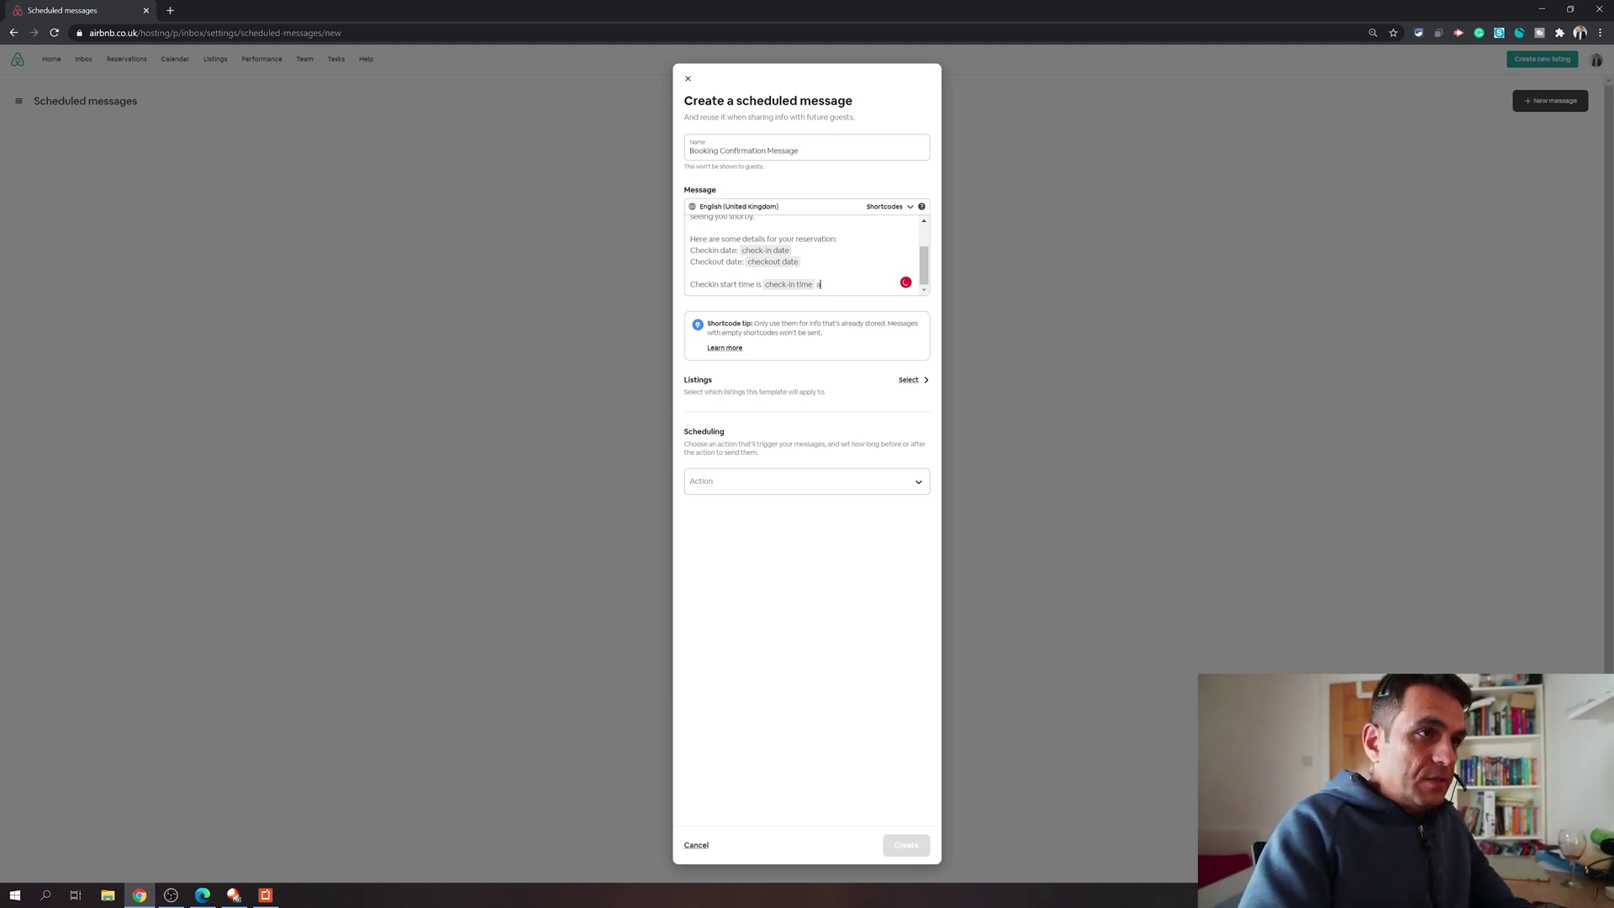
text(nd checkout is)
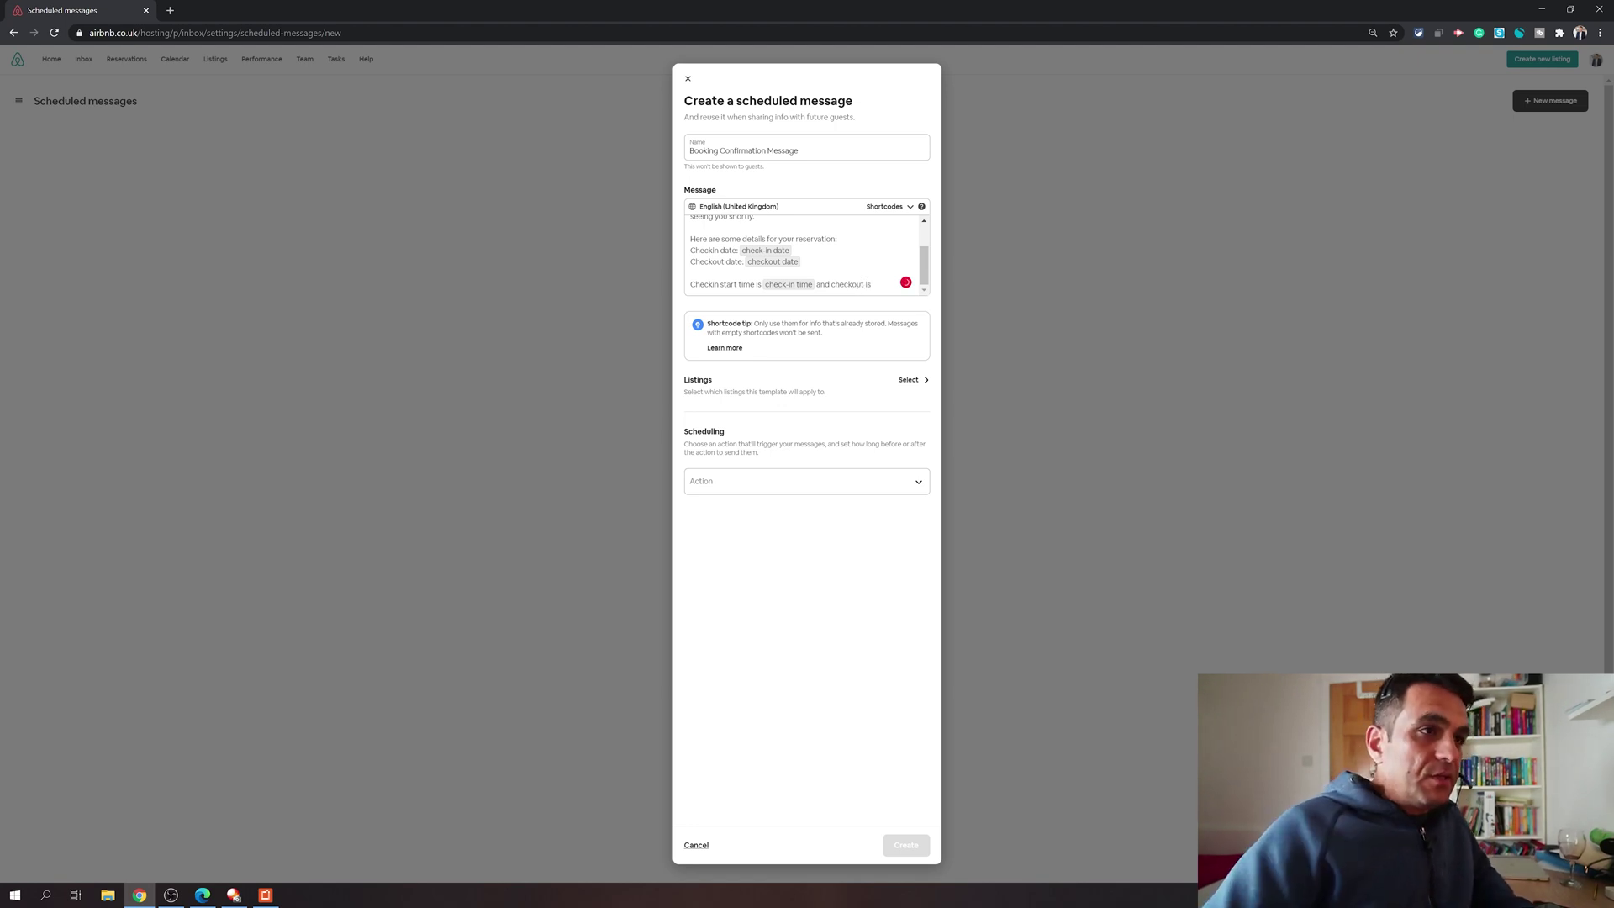
click(910, 207)
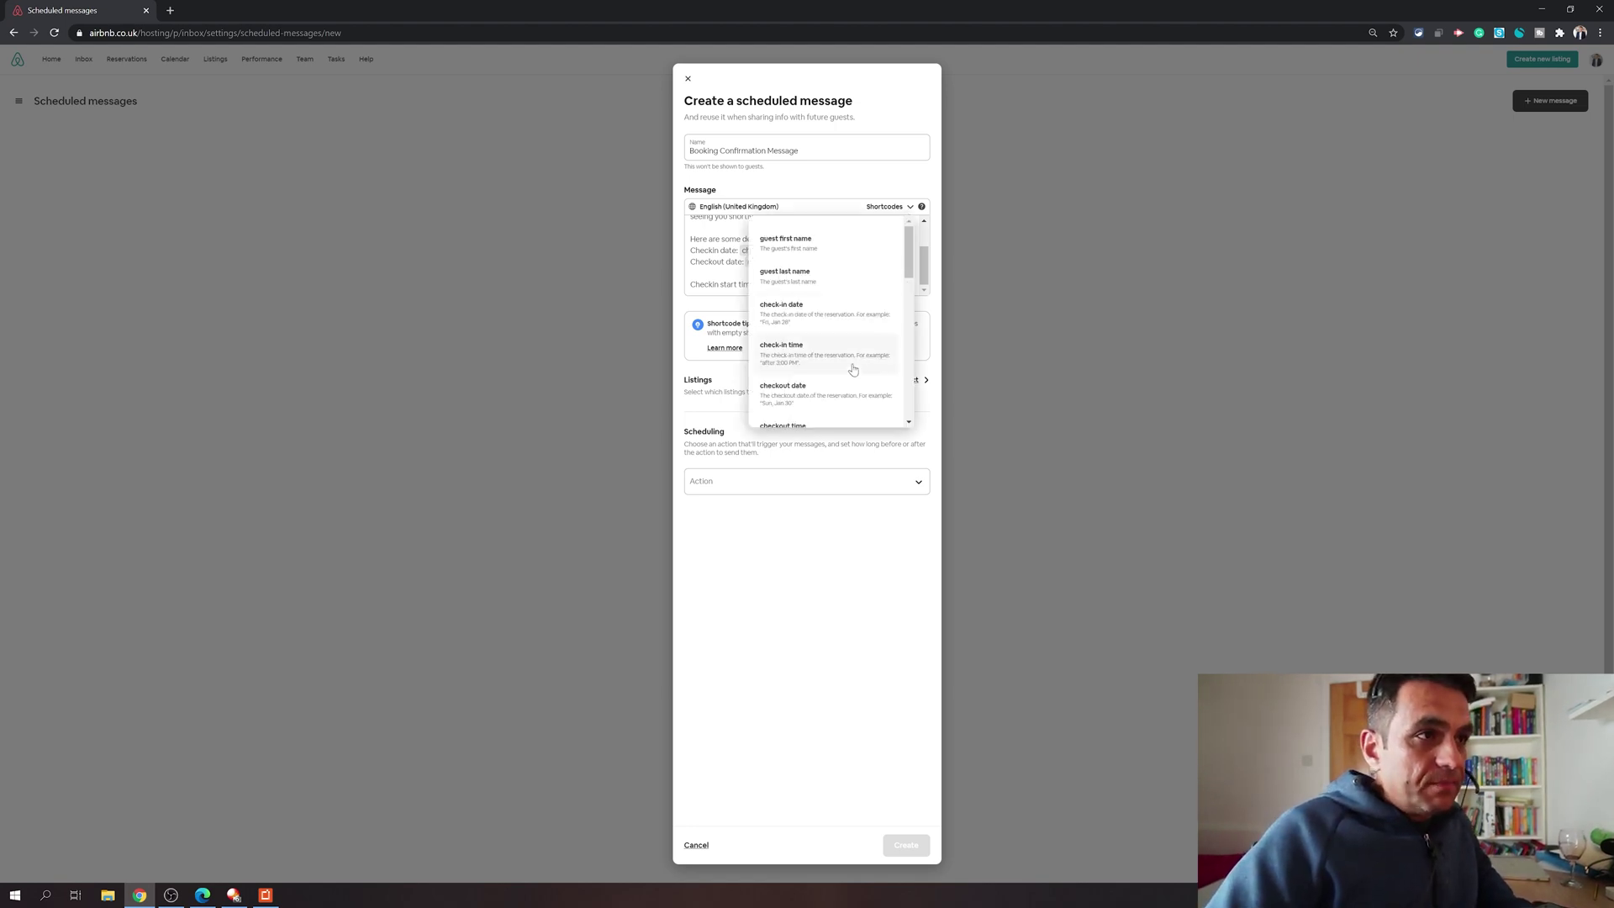
click(812, 395)
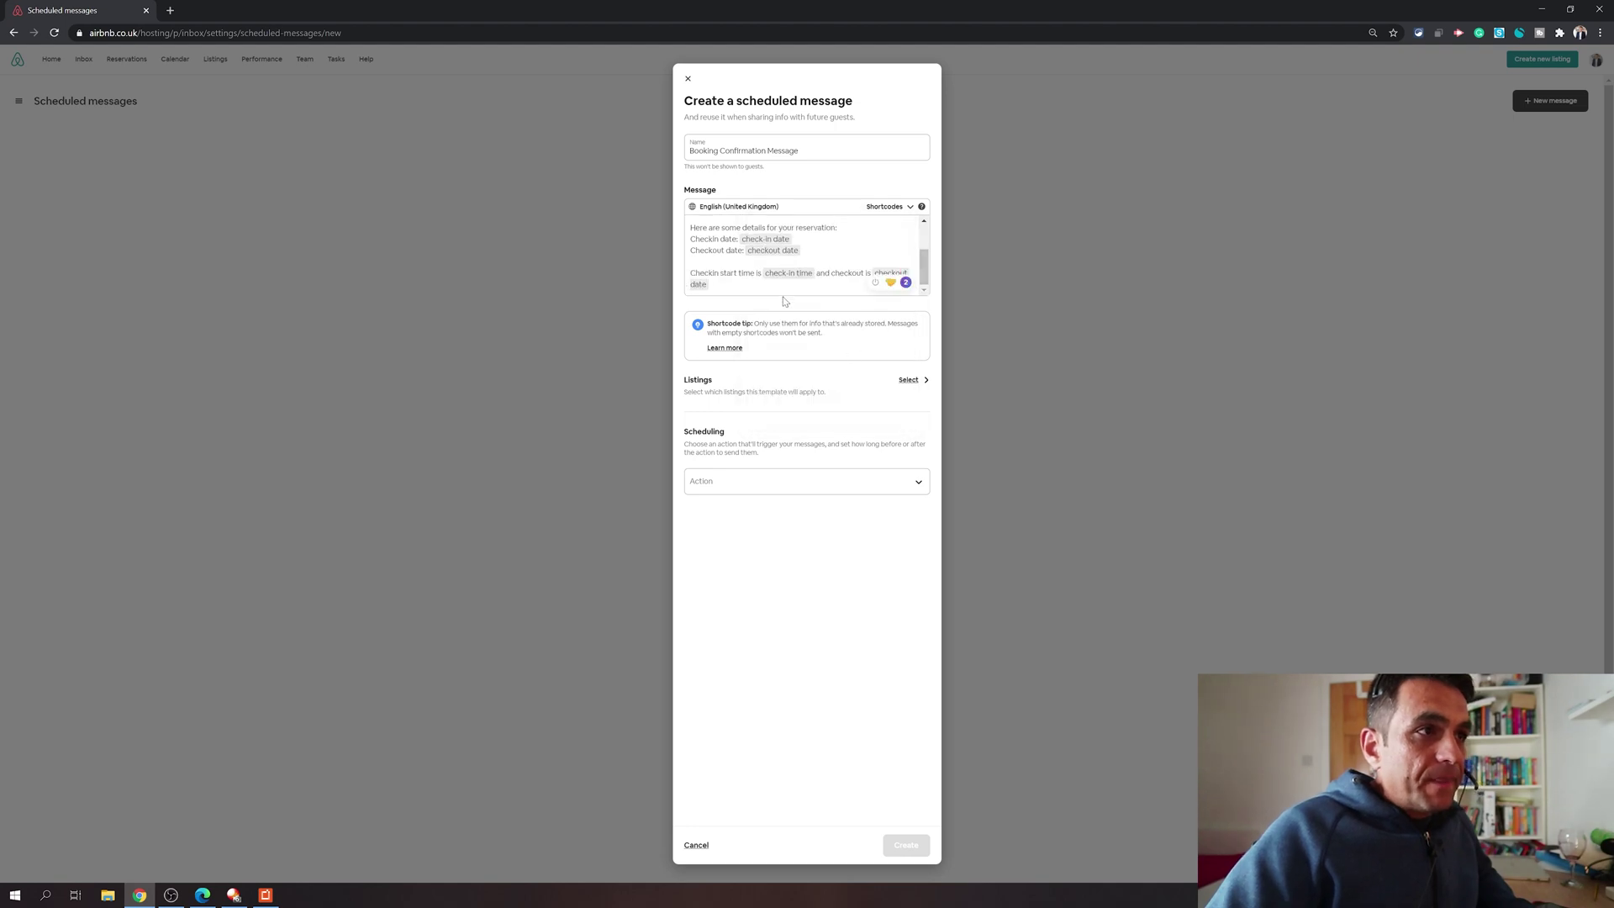
text(.)
- After a blank line, begin a 'Wifi network details are' line
key(Return)
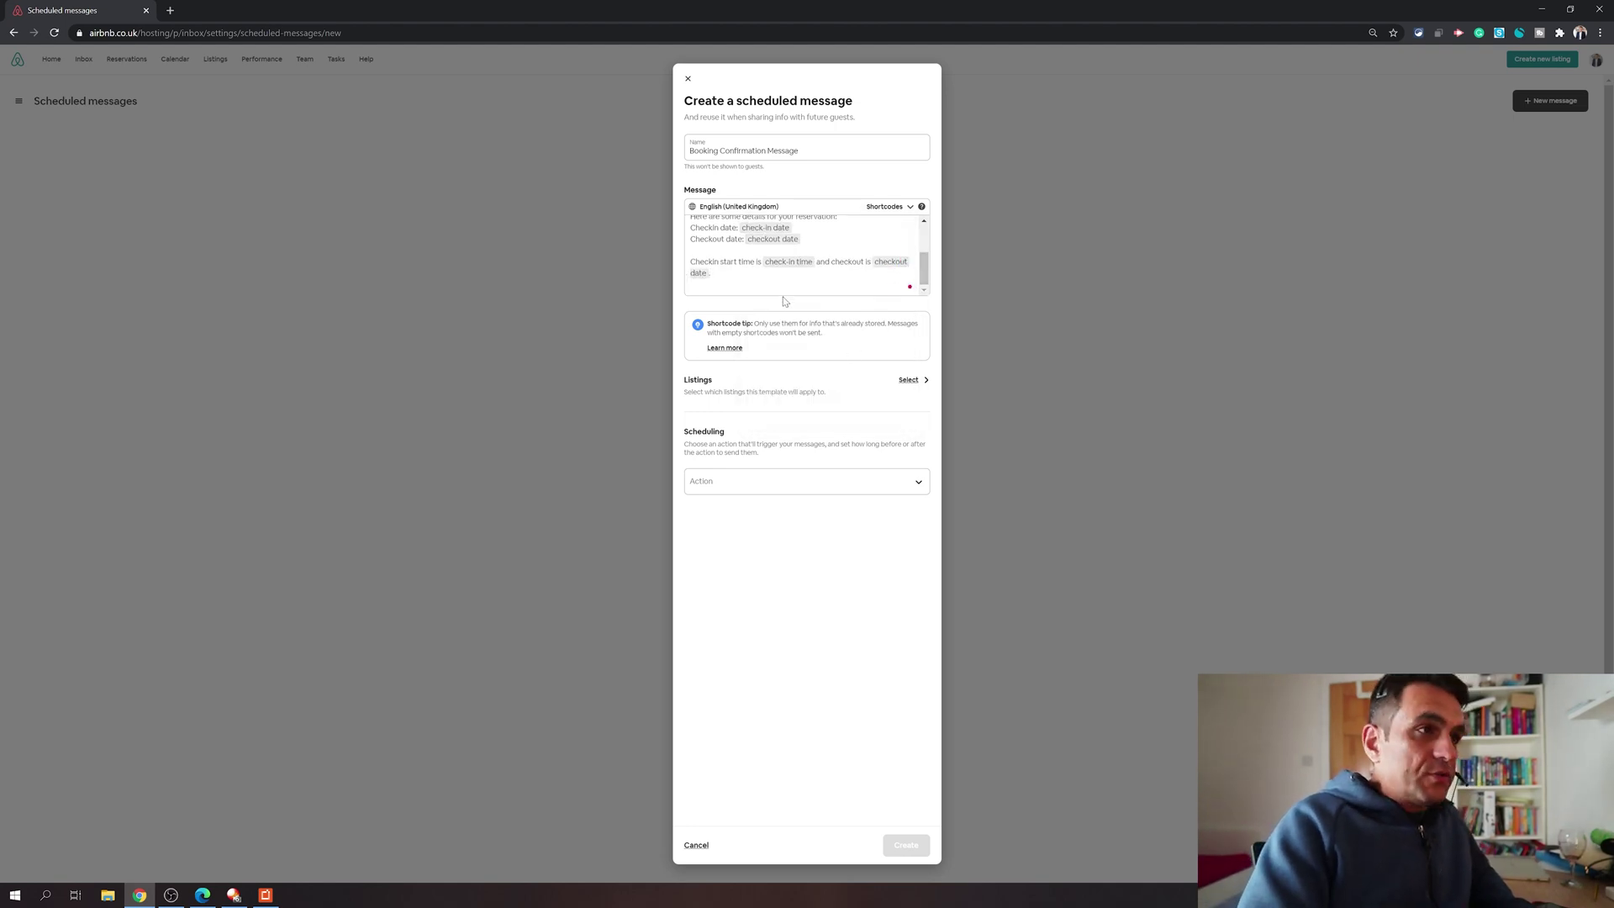
key(Return)
text(Wifi ne)
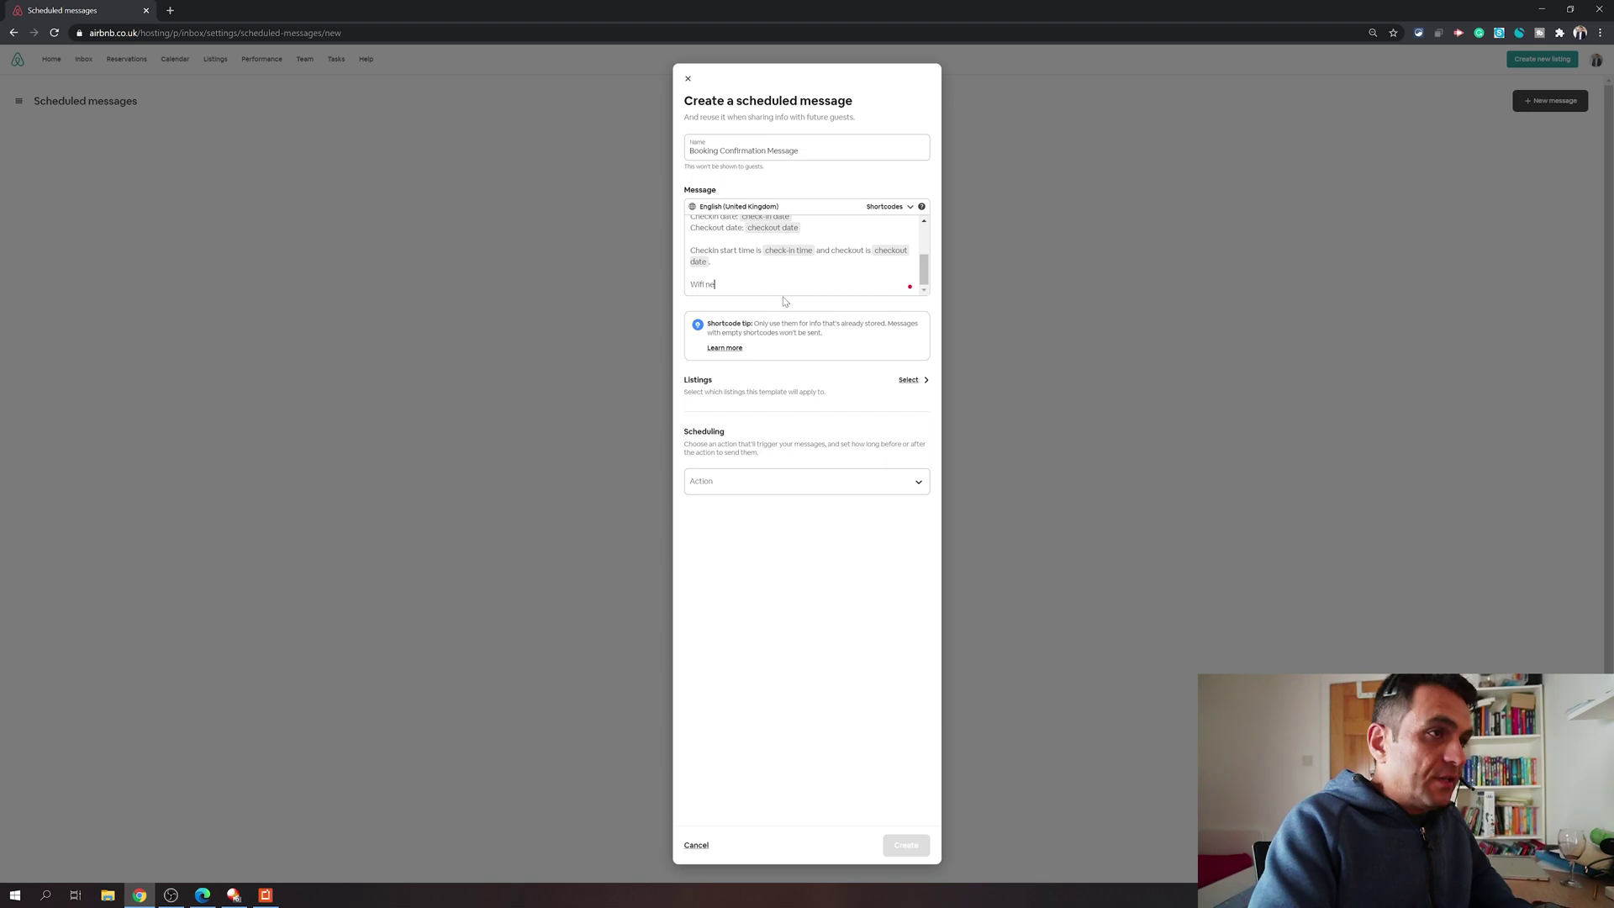
text(twork details are)
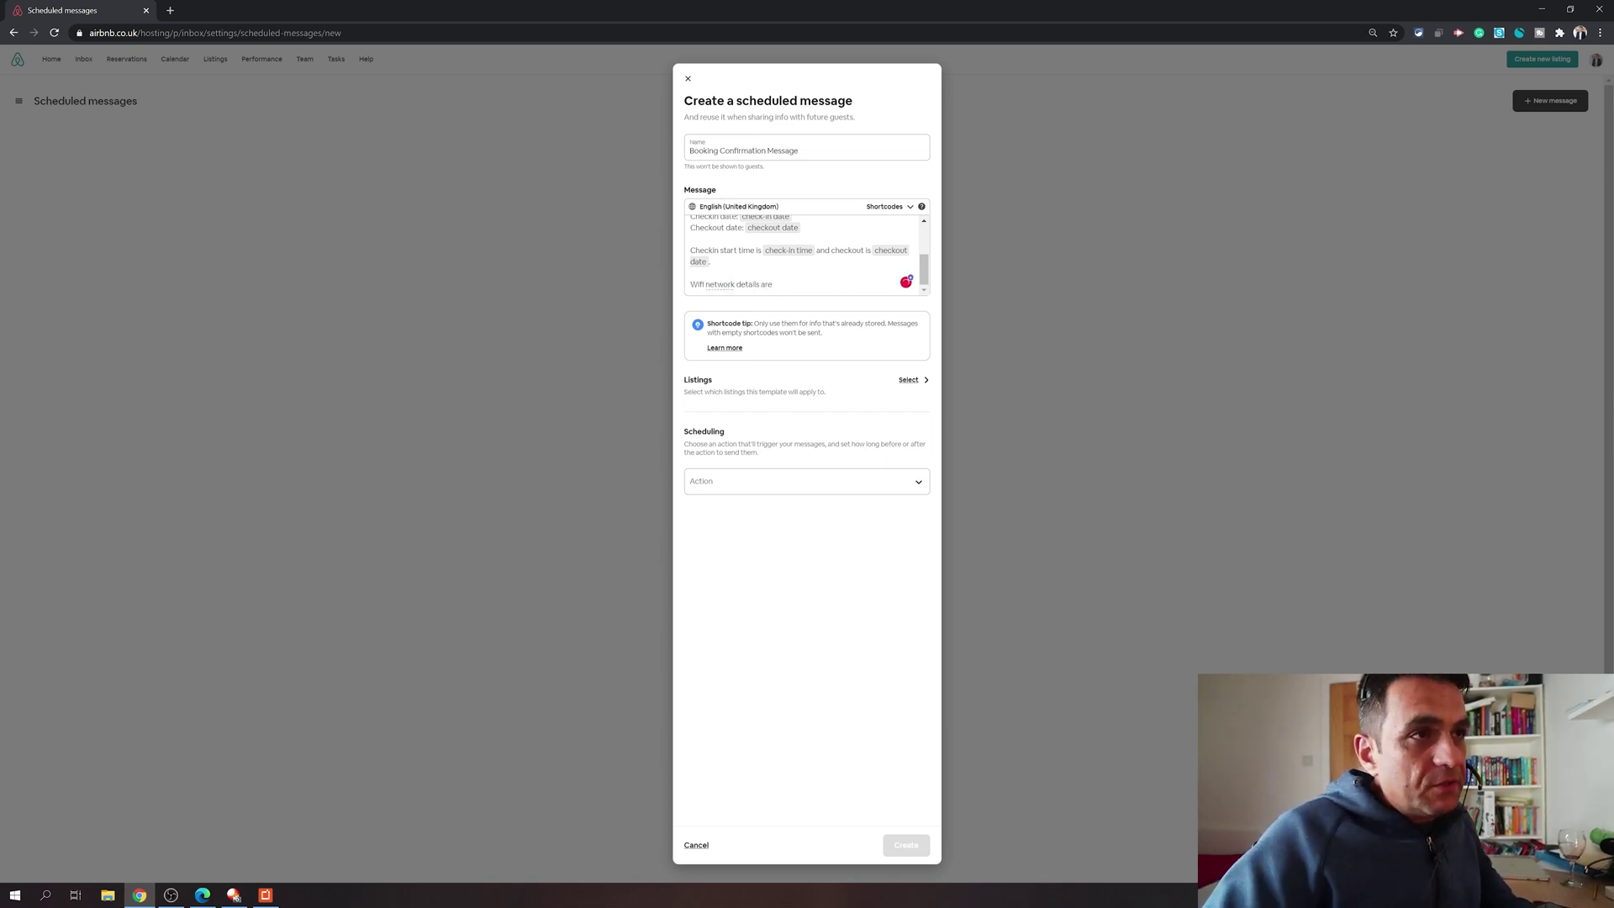
click(921, 206)
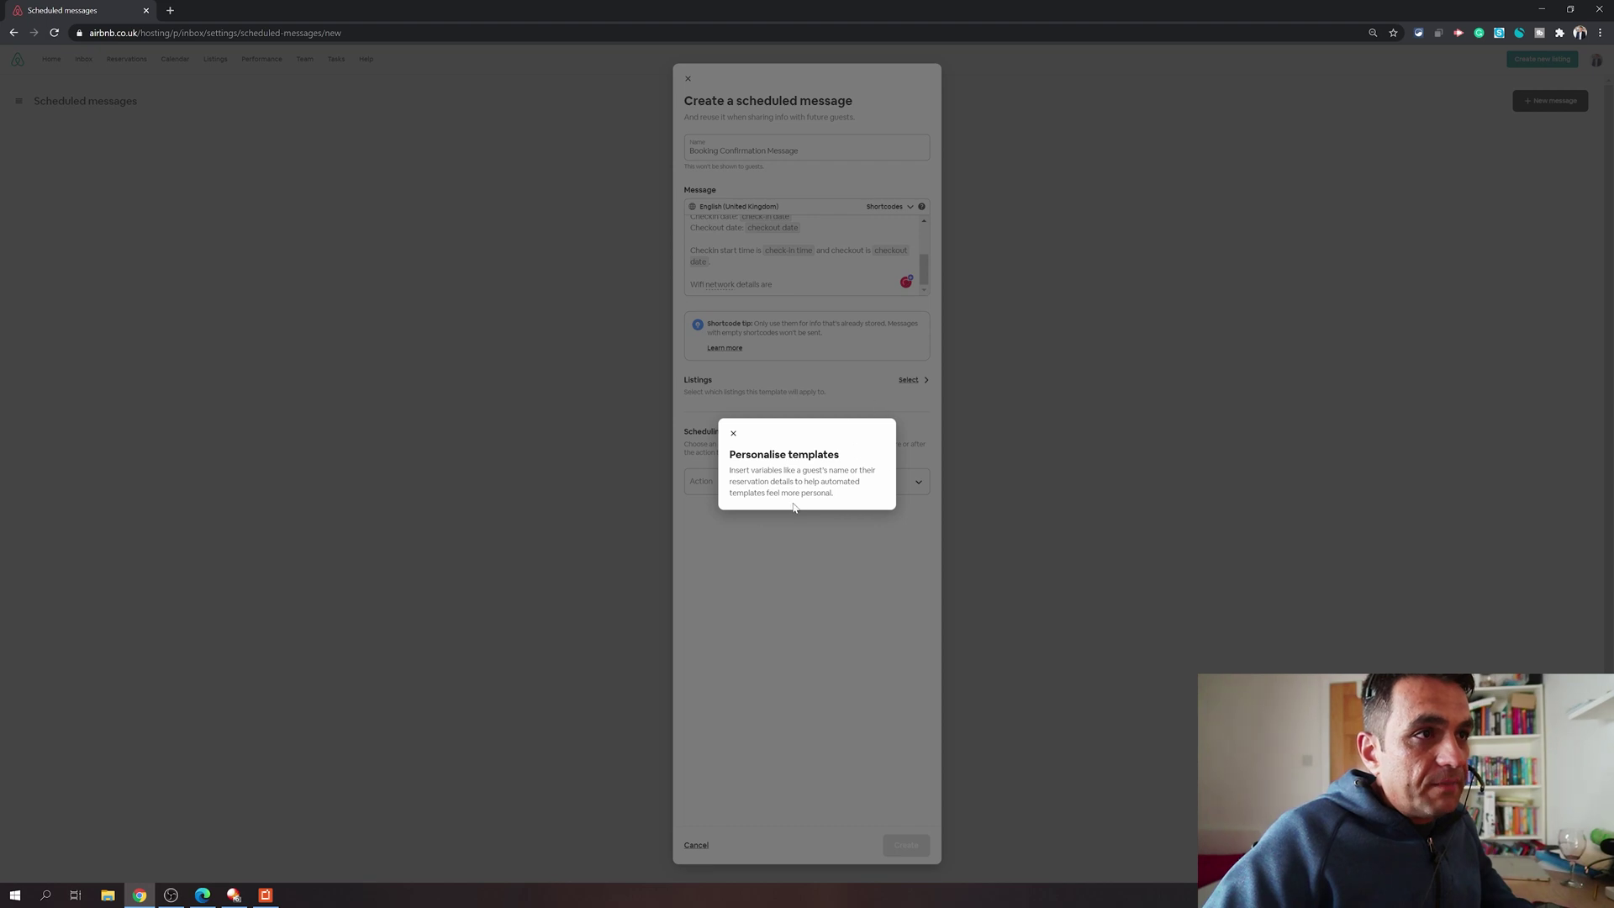
- Browse the available shortcodes and close the list without inserting any
click(733, 433)
click(883, 208)
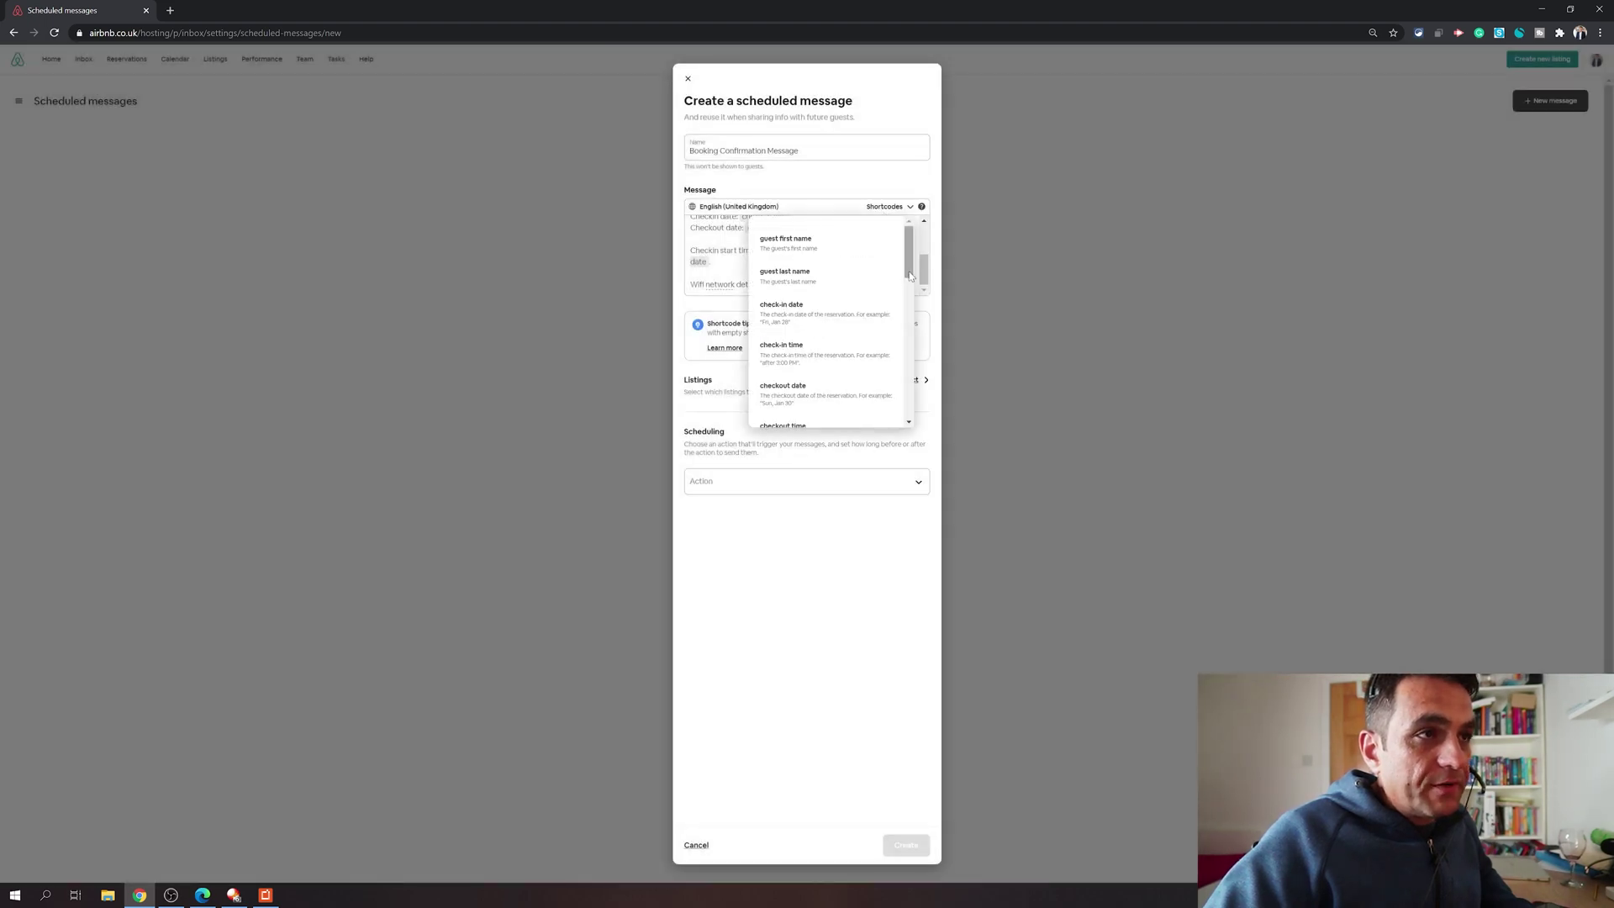
scroll(885, 252, down, 5)
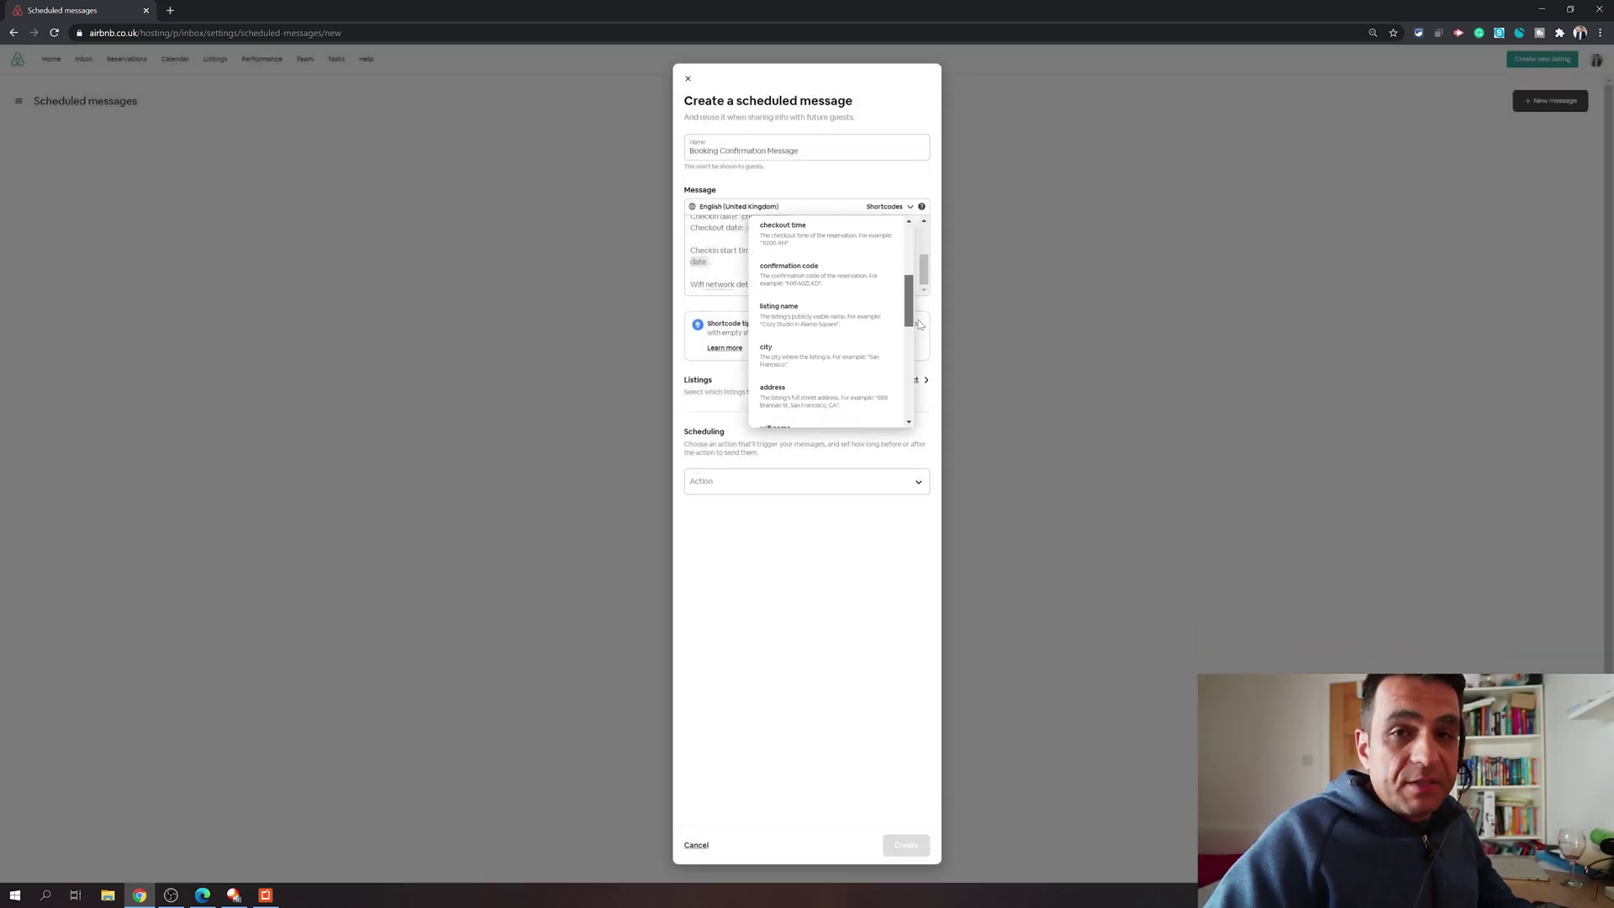
drag(910, 324, 911, 355)
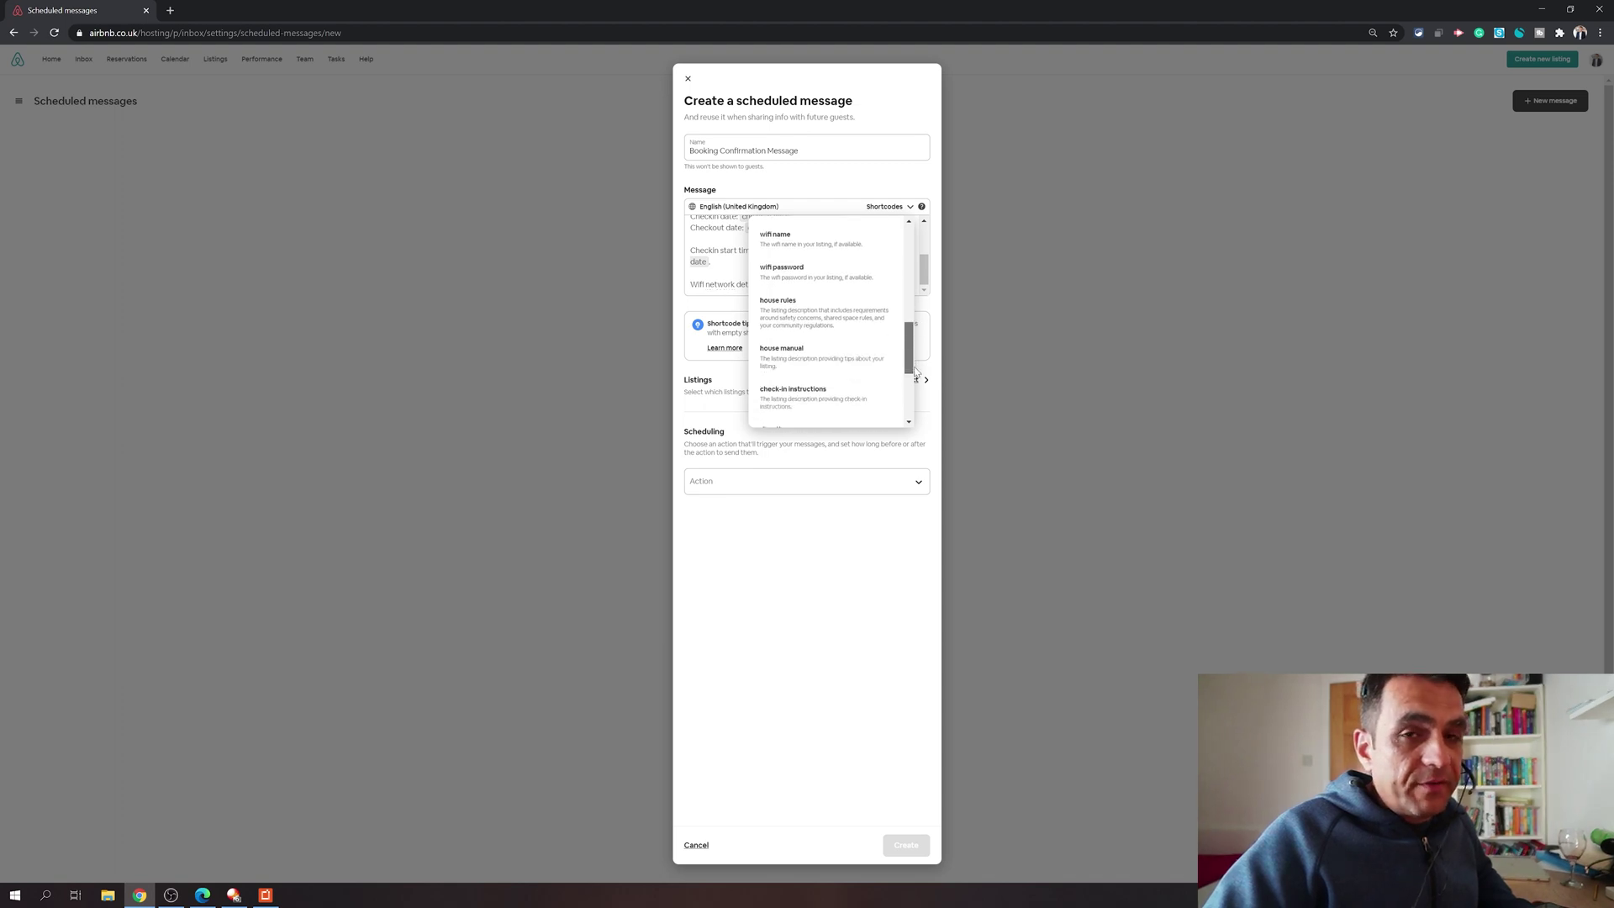
scroll(830, 265, down, 1)
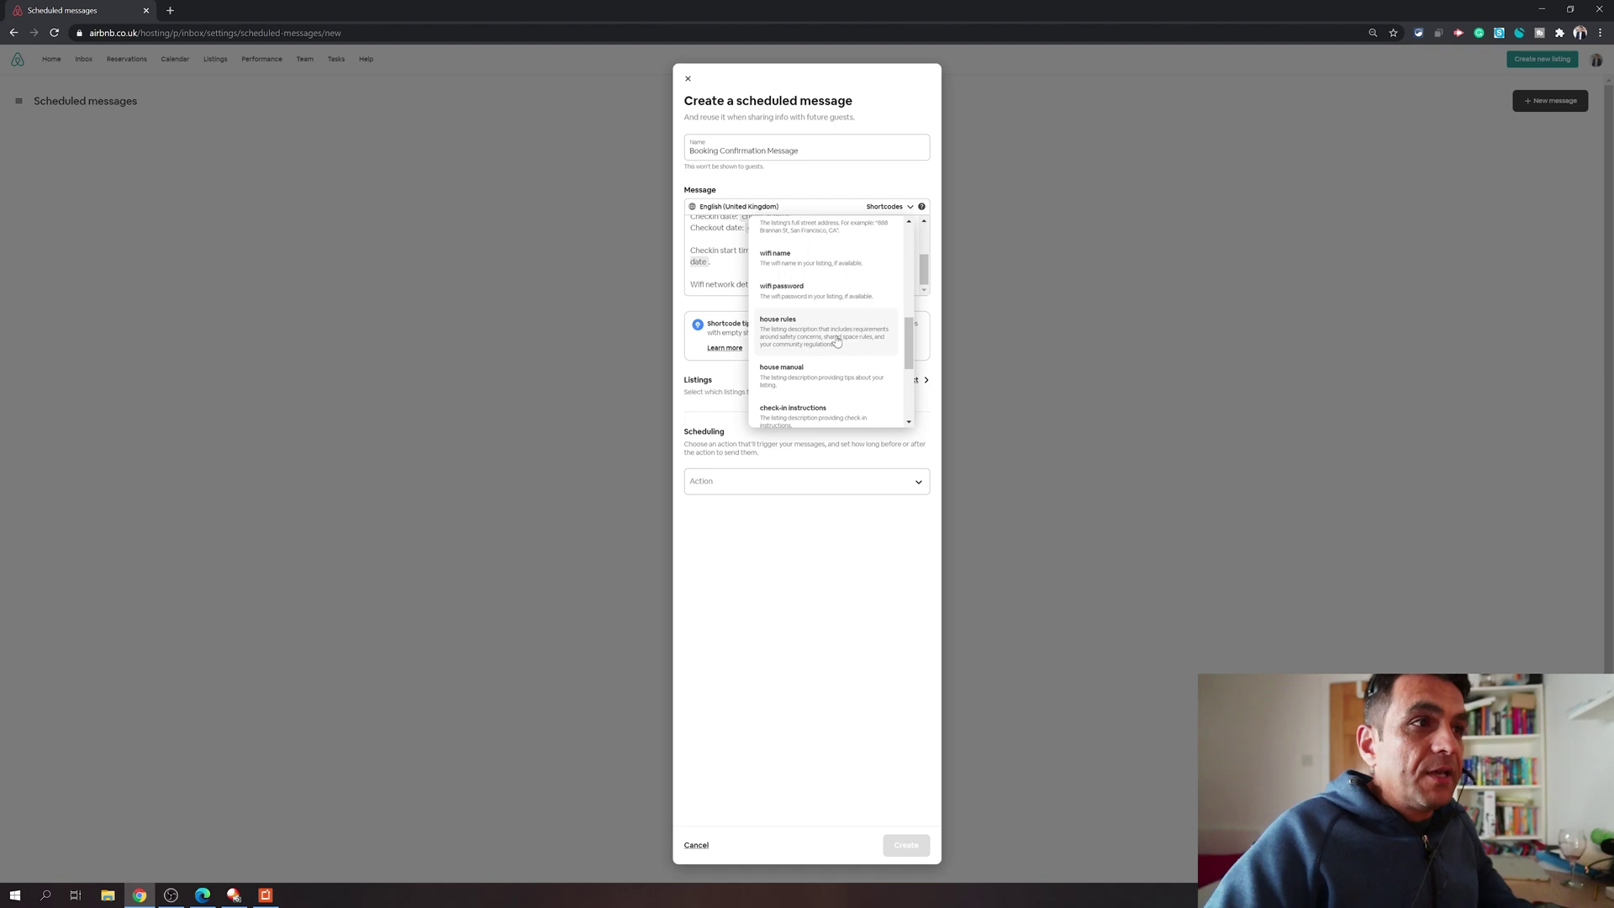
drag(910, 350, 909, 398)
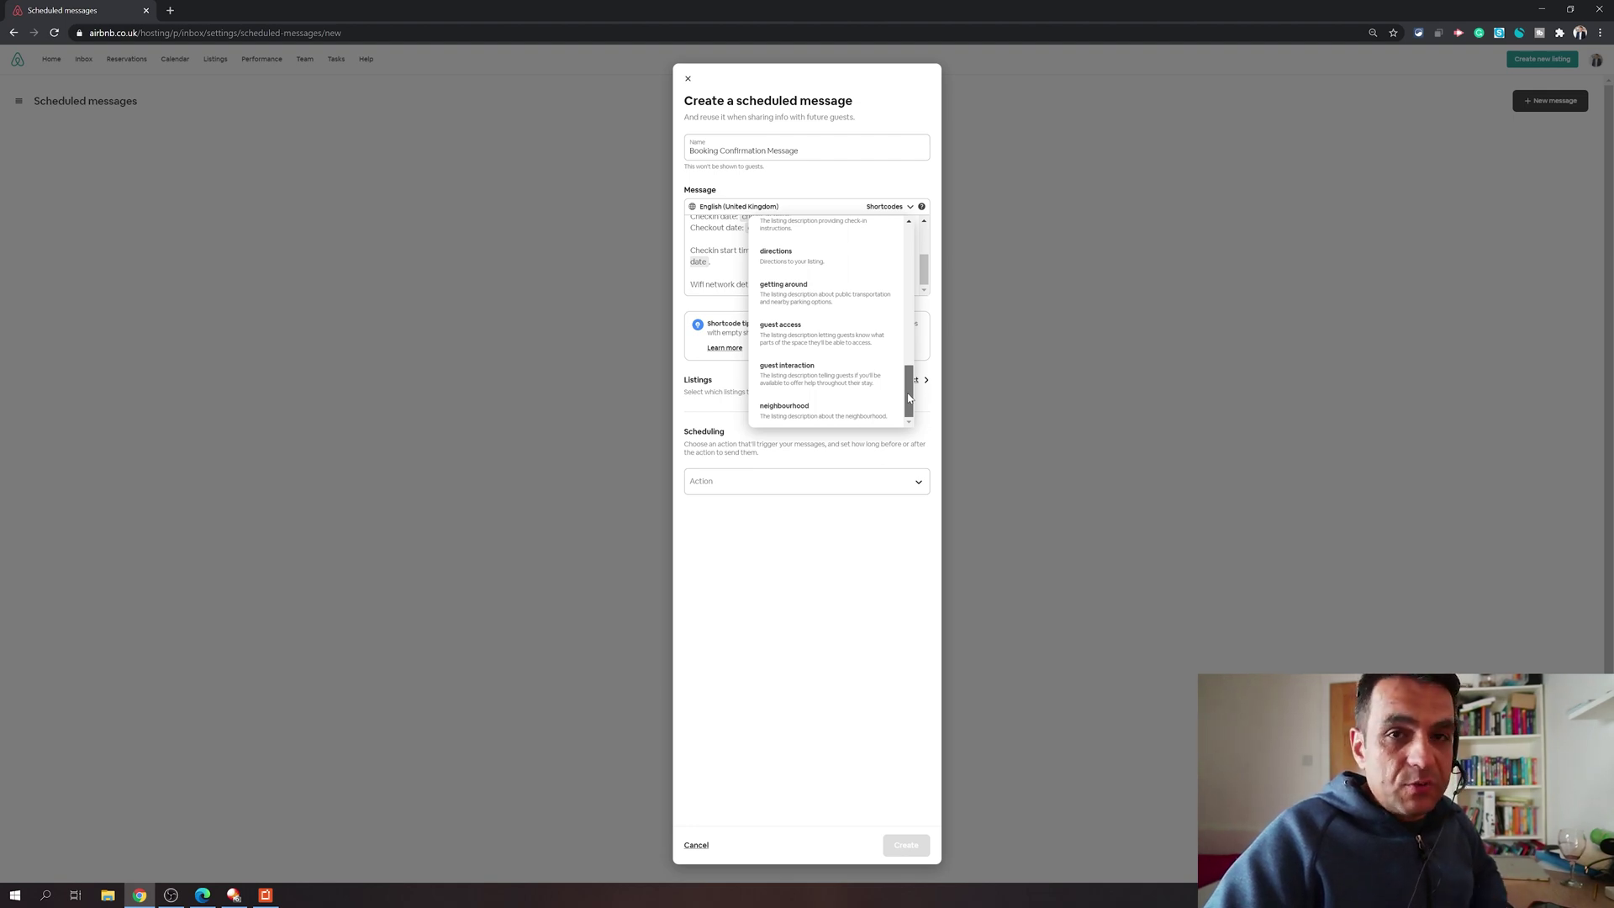
click(788, 498)
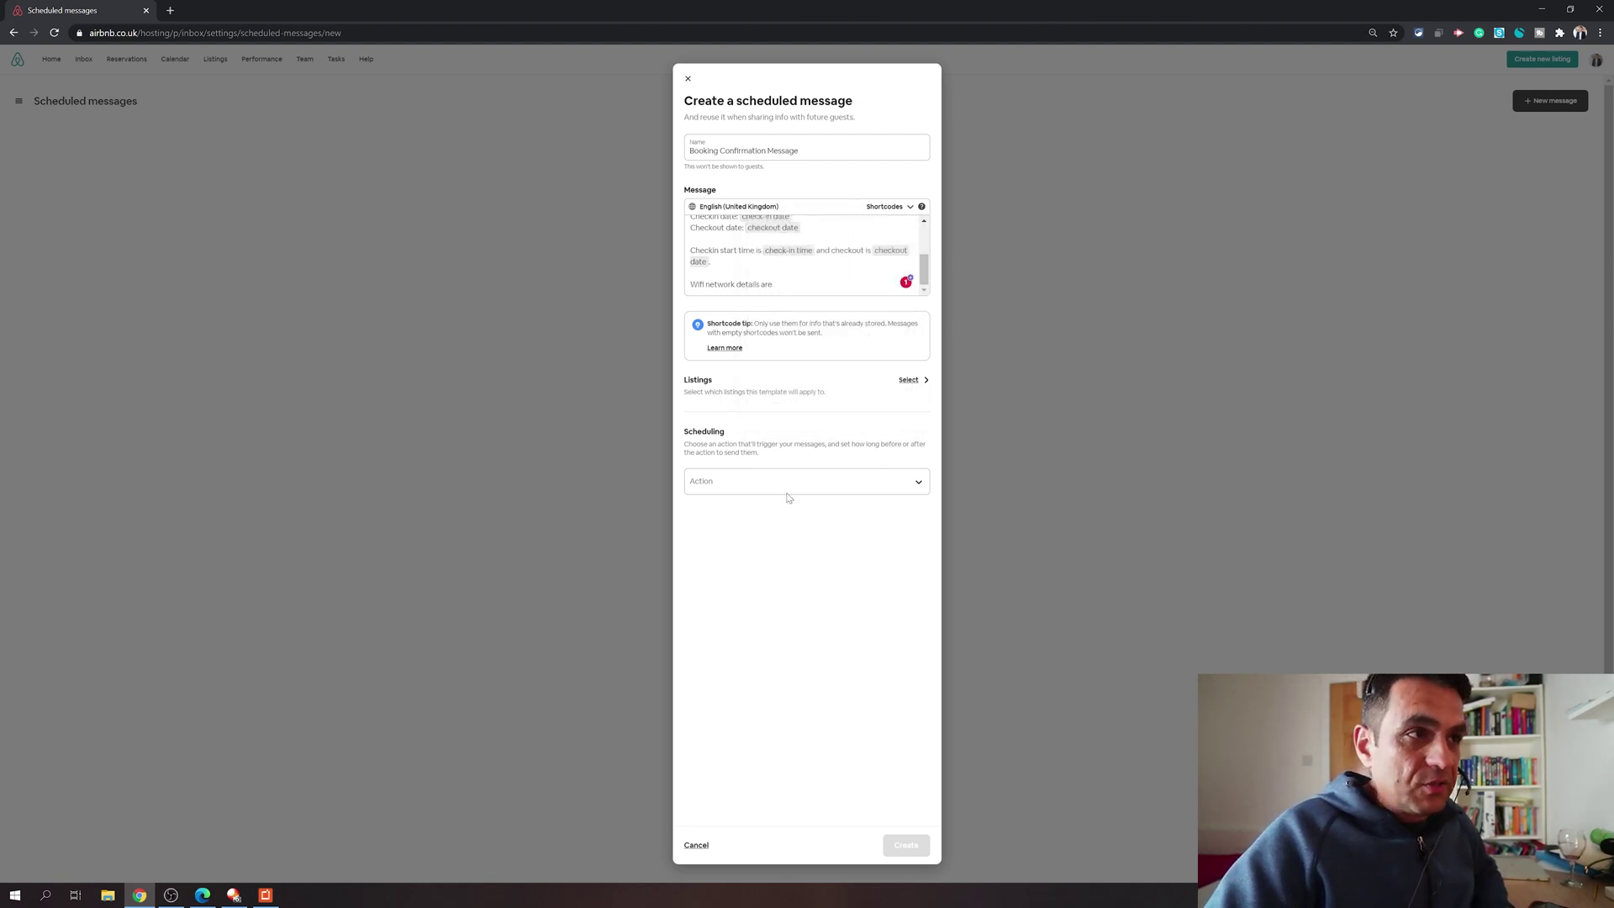
- Delete the unfinished 'Wifi network details are' line
key(shift+Home)
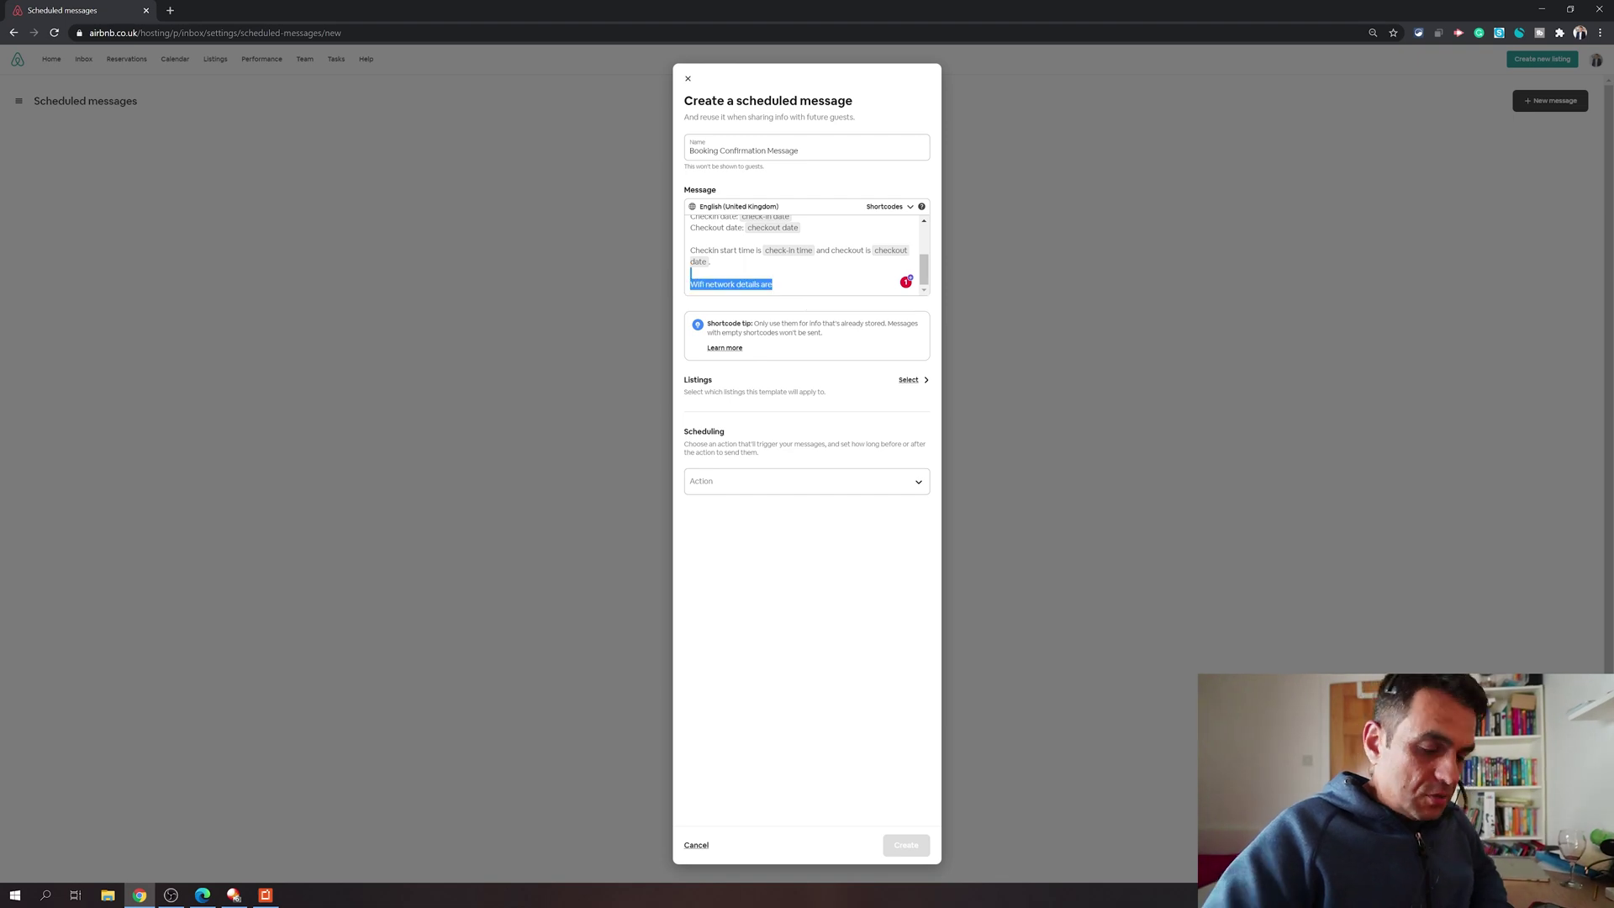
key(BackSpace)
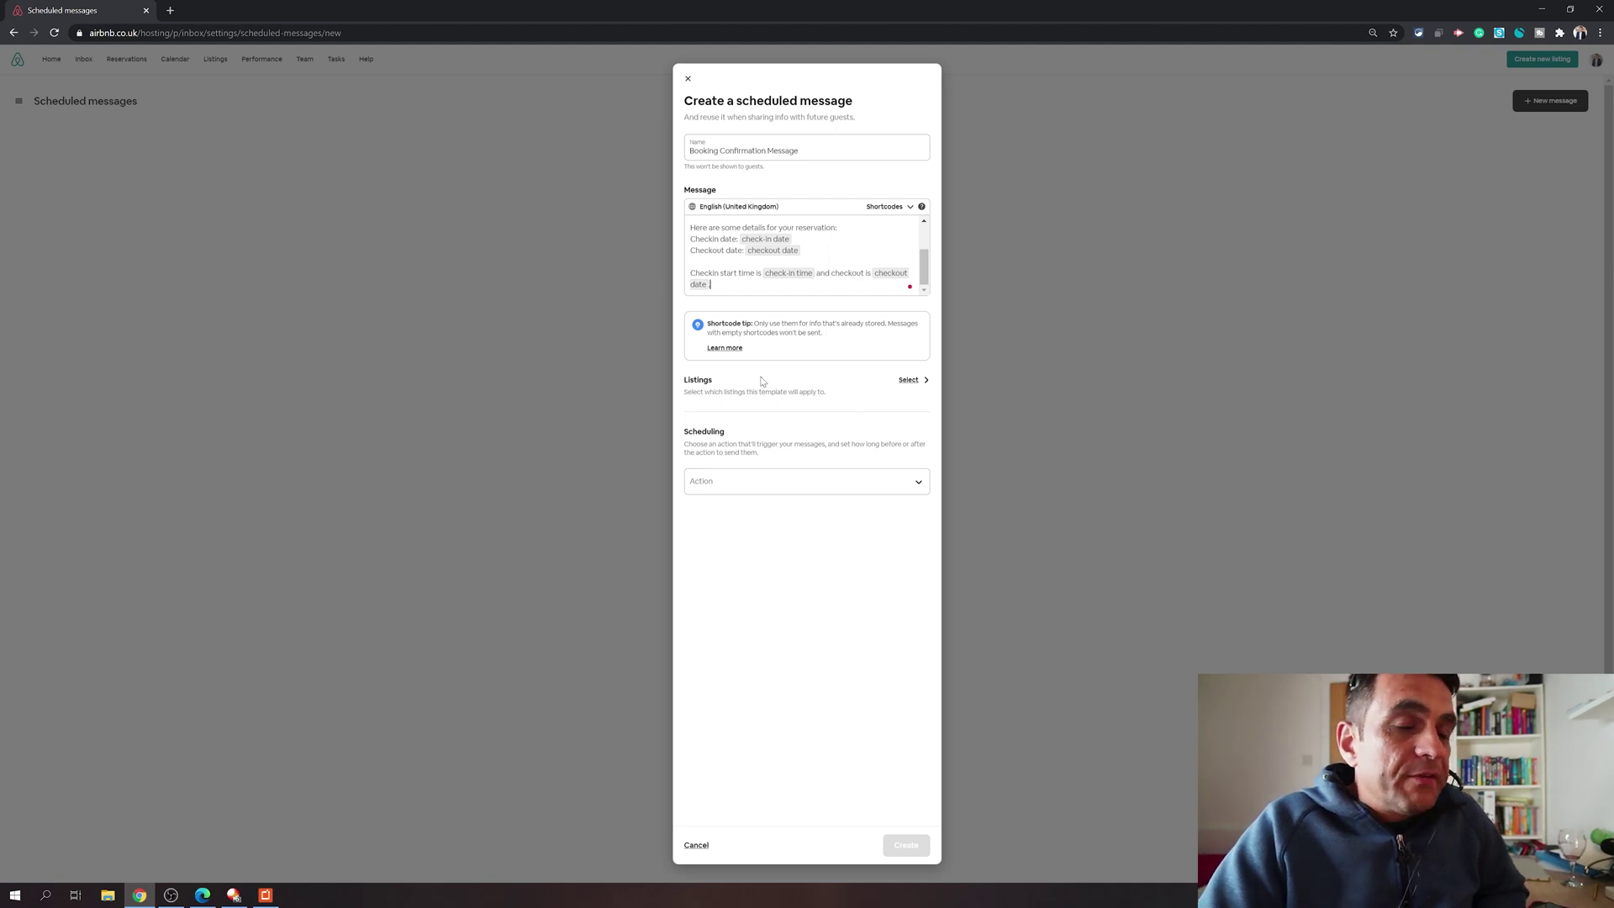
click(907, 382)
- Select the Niagara Falls condo, Innisfil bungalow and Barrie getaway listings and save them
click(698, 160)
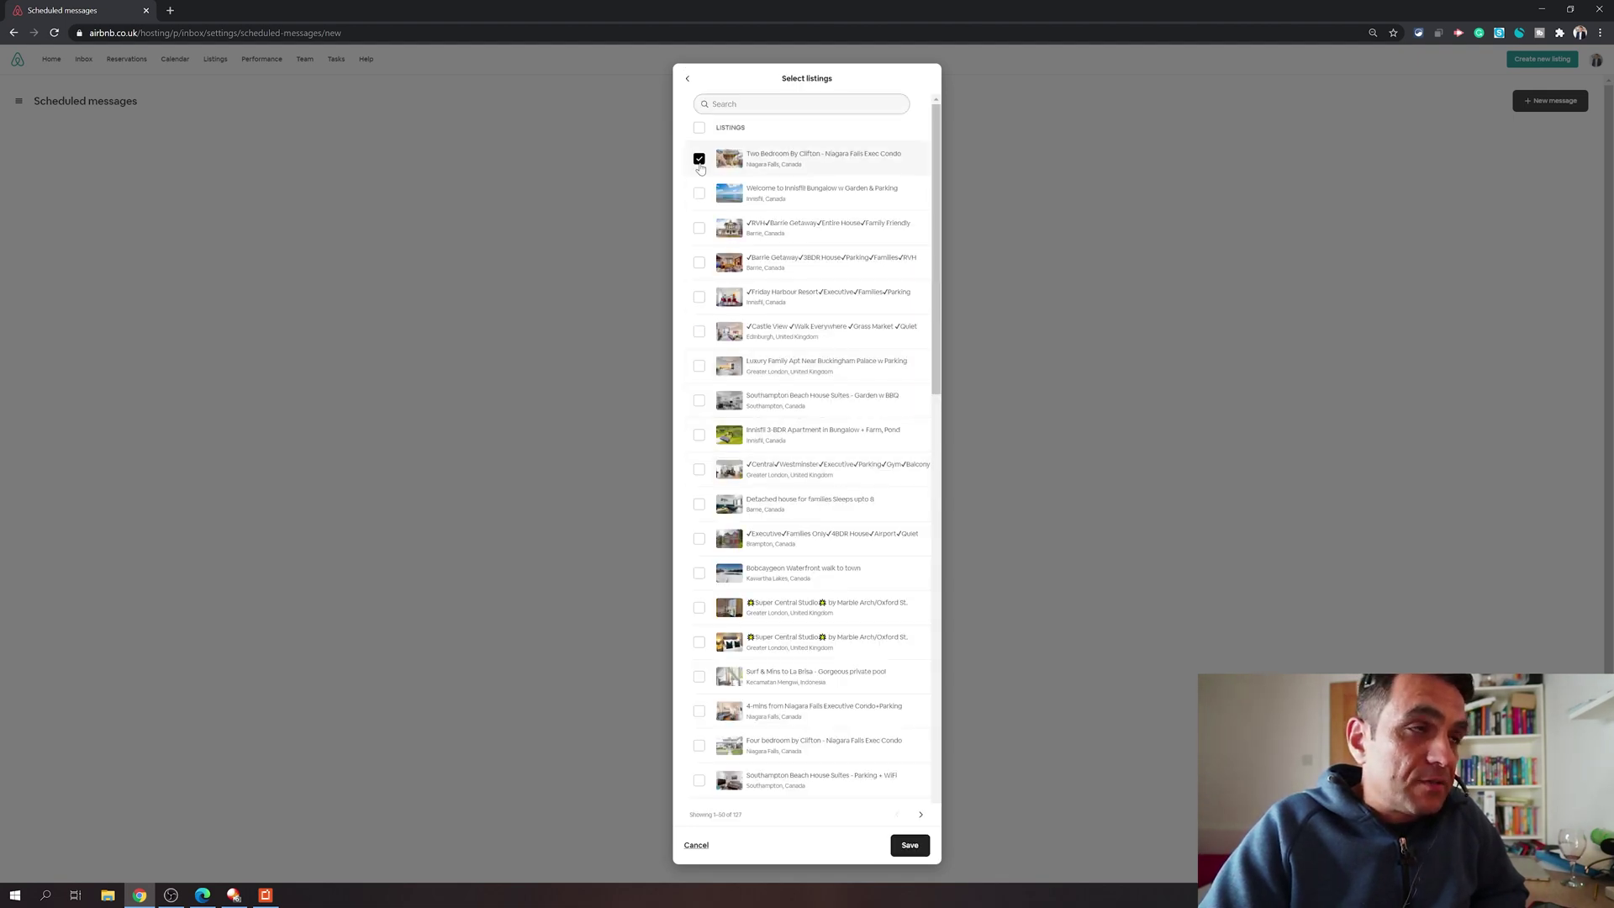
click(699, 193)
click(698, 228)
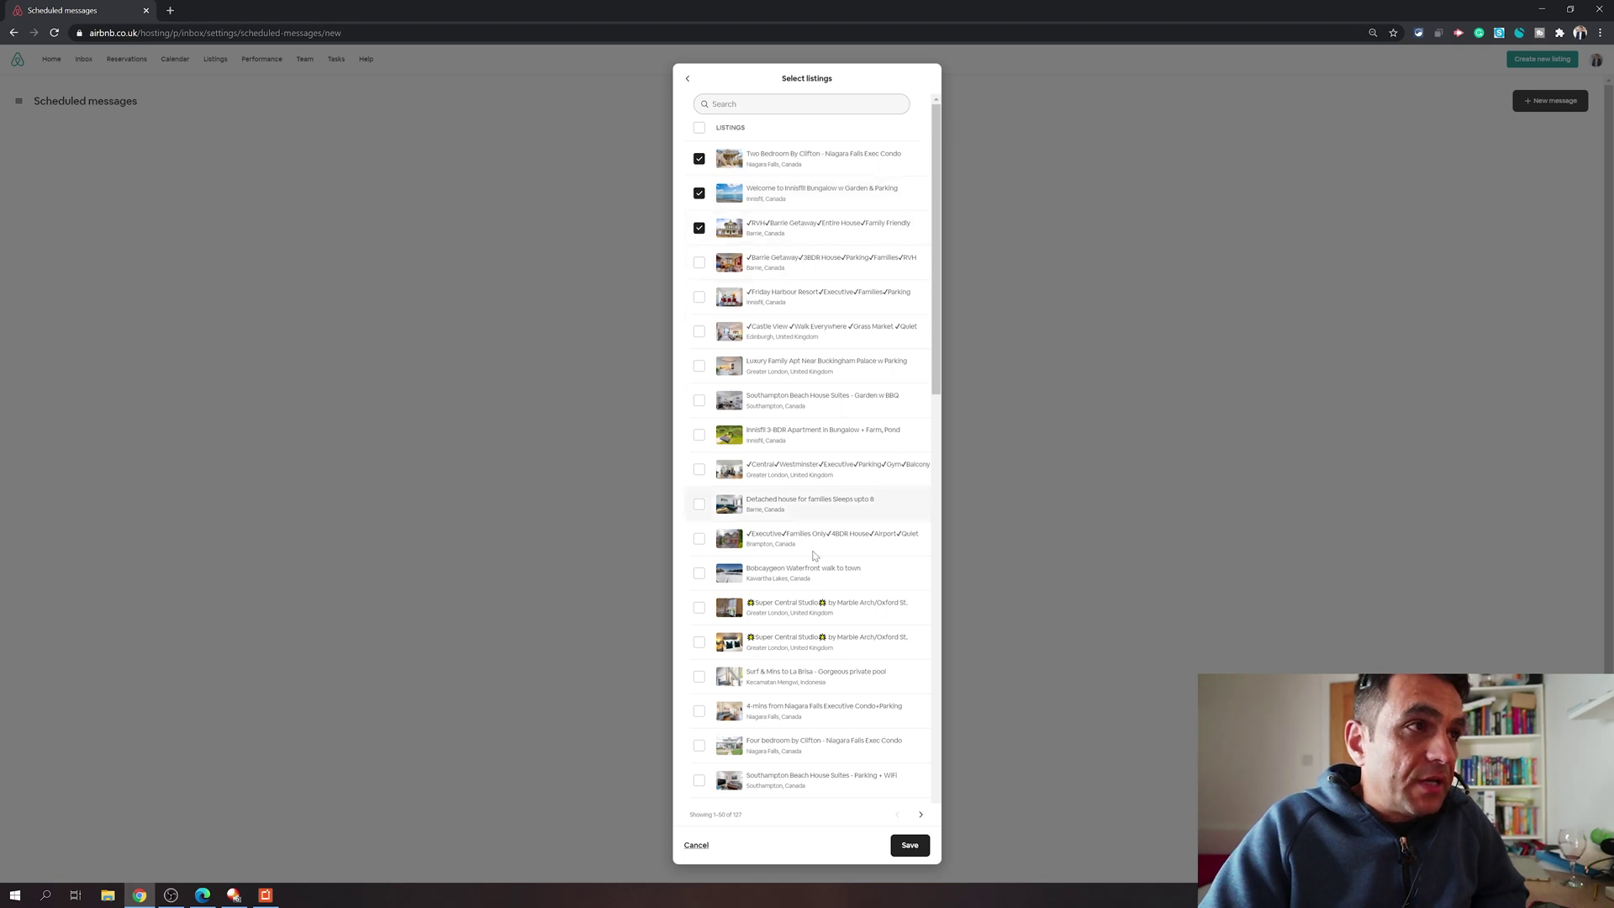
click(910, 845)
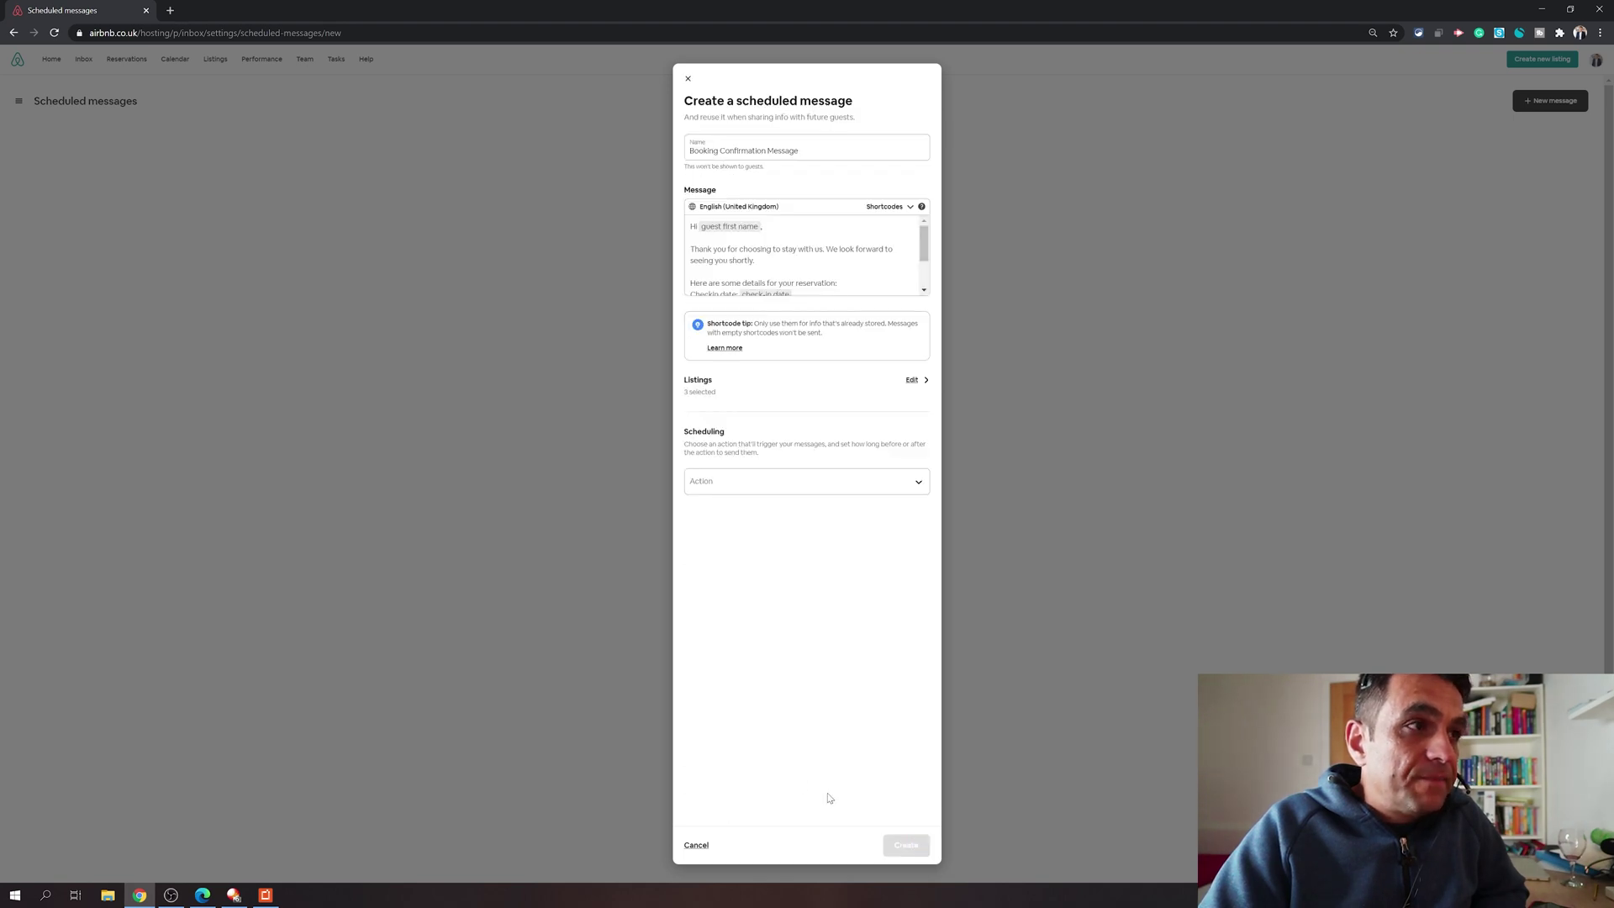
click(744, 484)
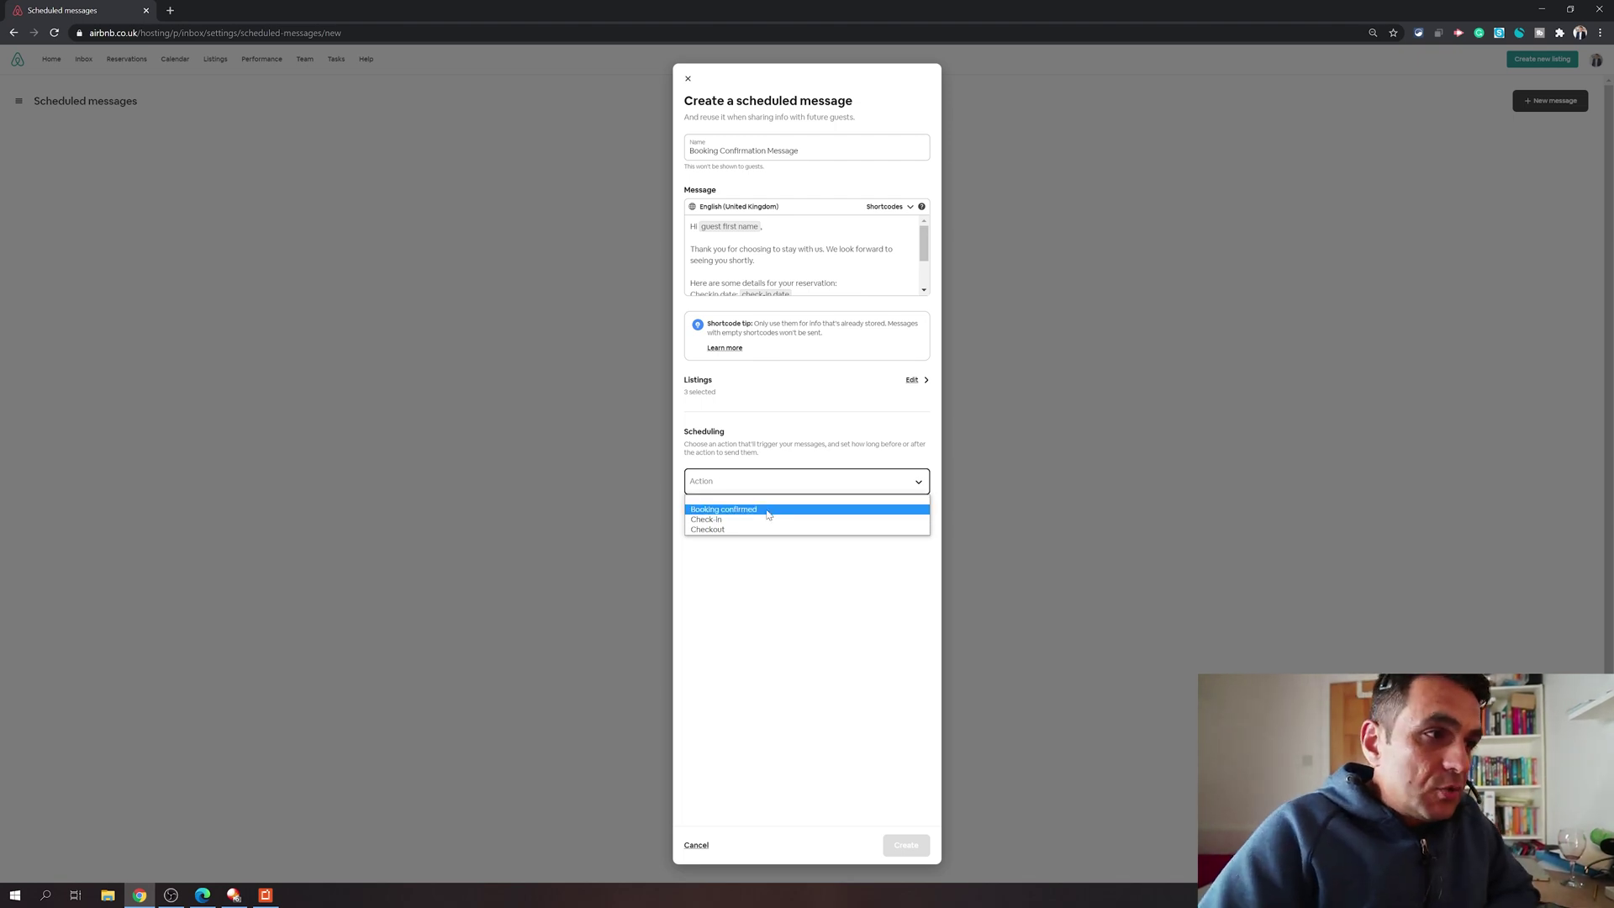
- Trigger the message on Booking confirmed, 5 minutes after, and create the template
click(747, 509)
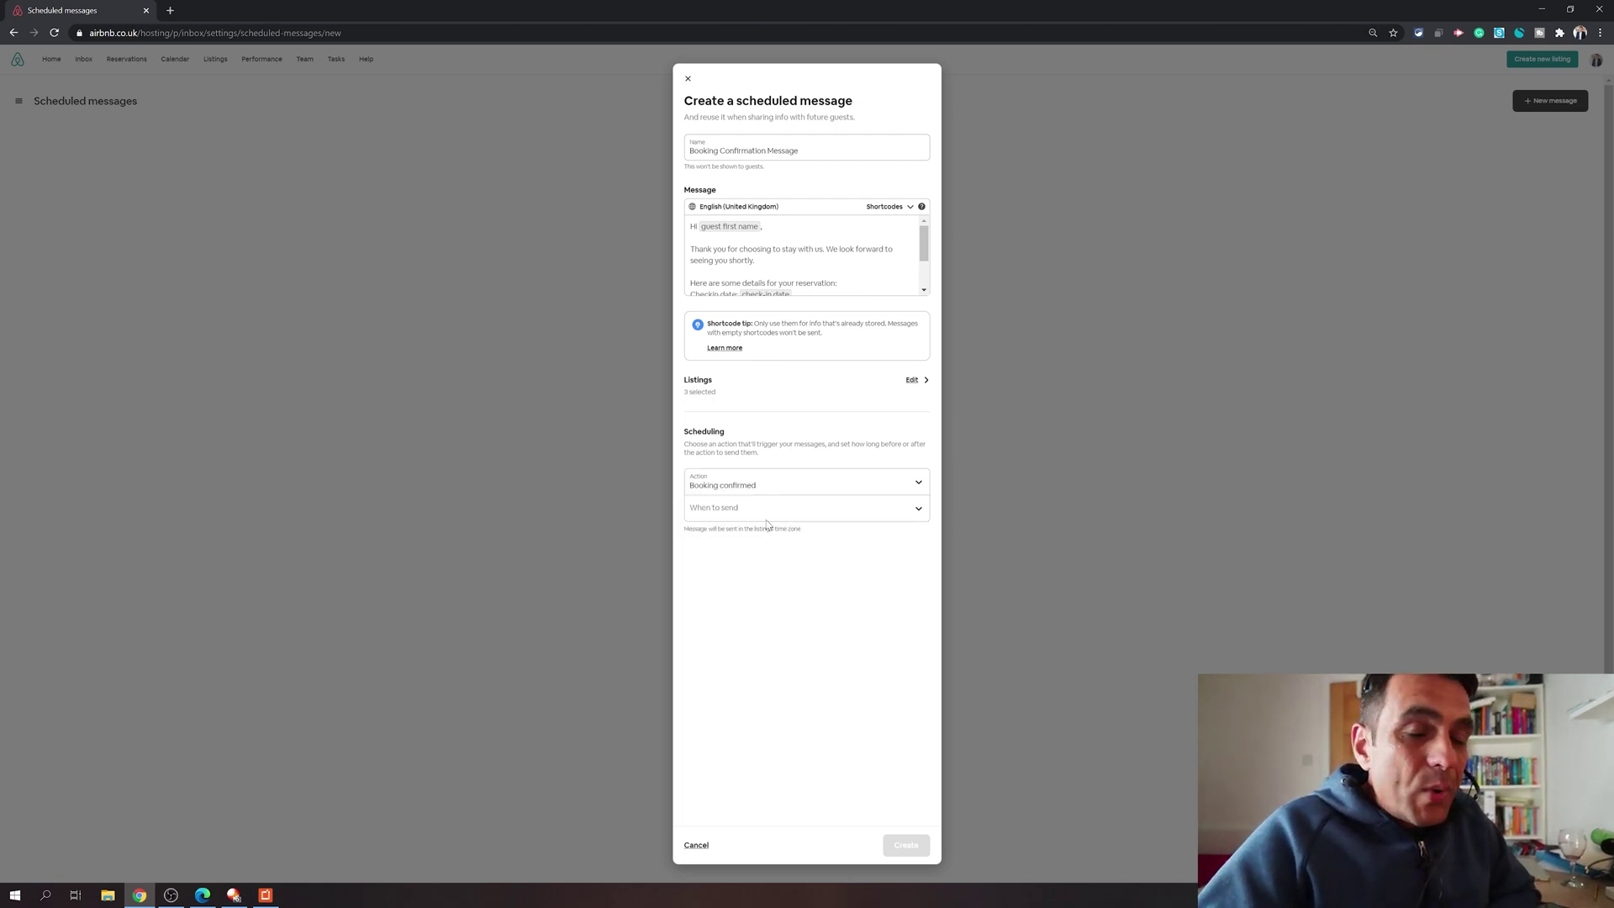
click(765, 516)
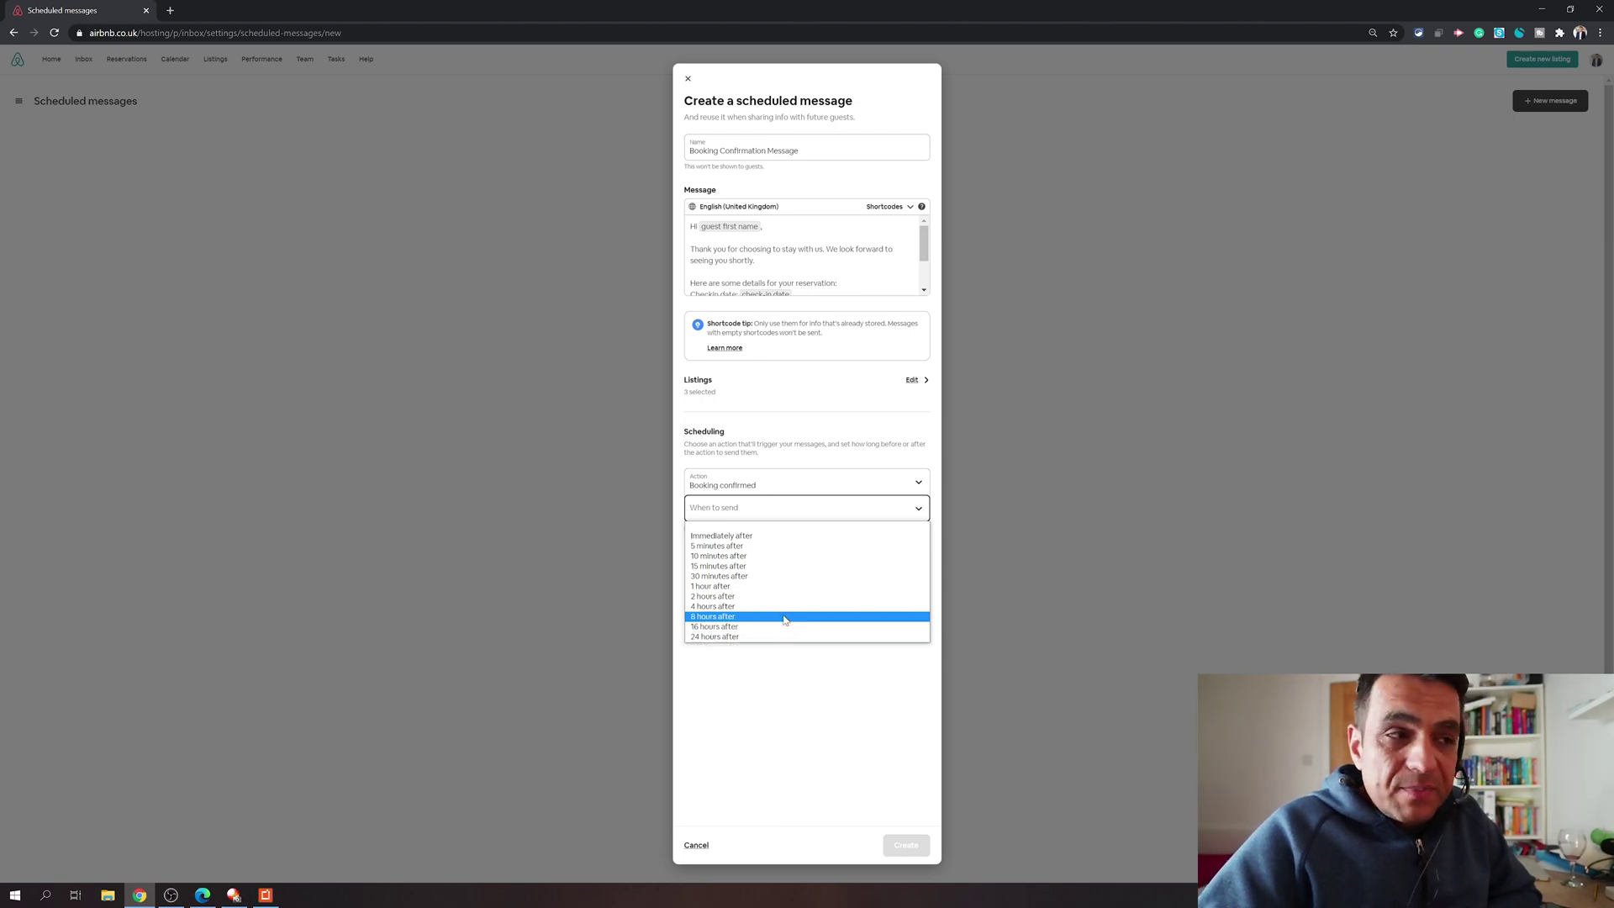
click(773, 552)
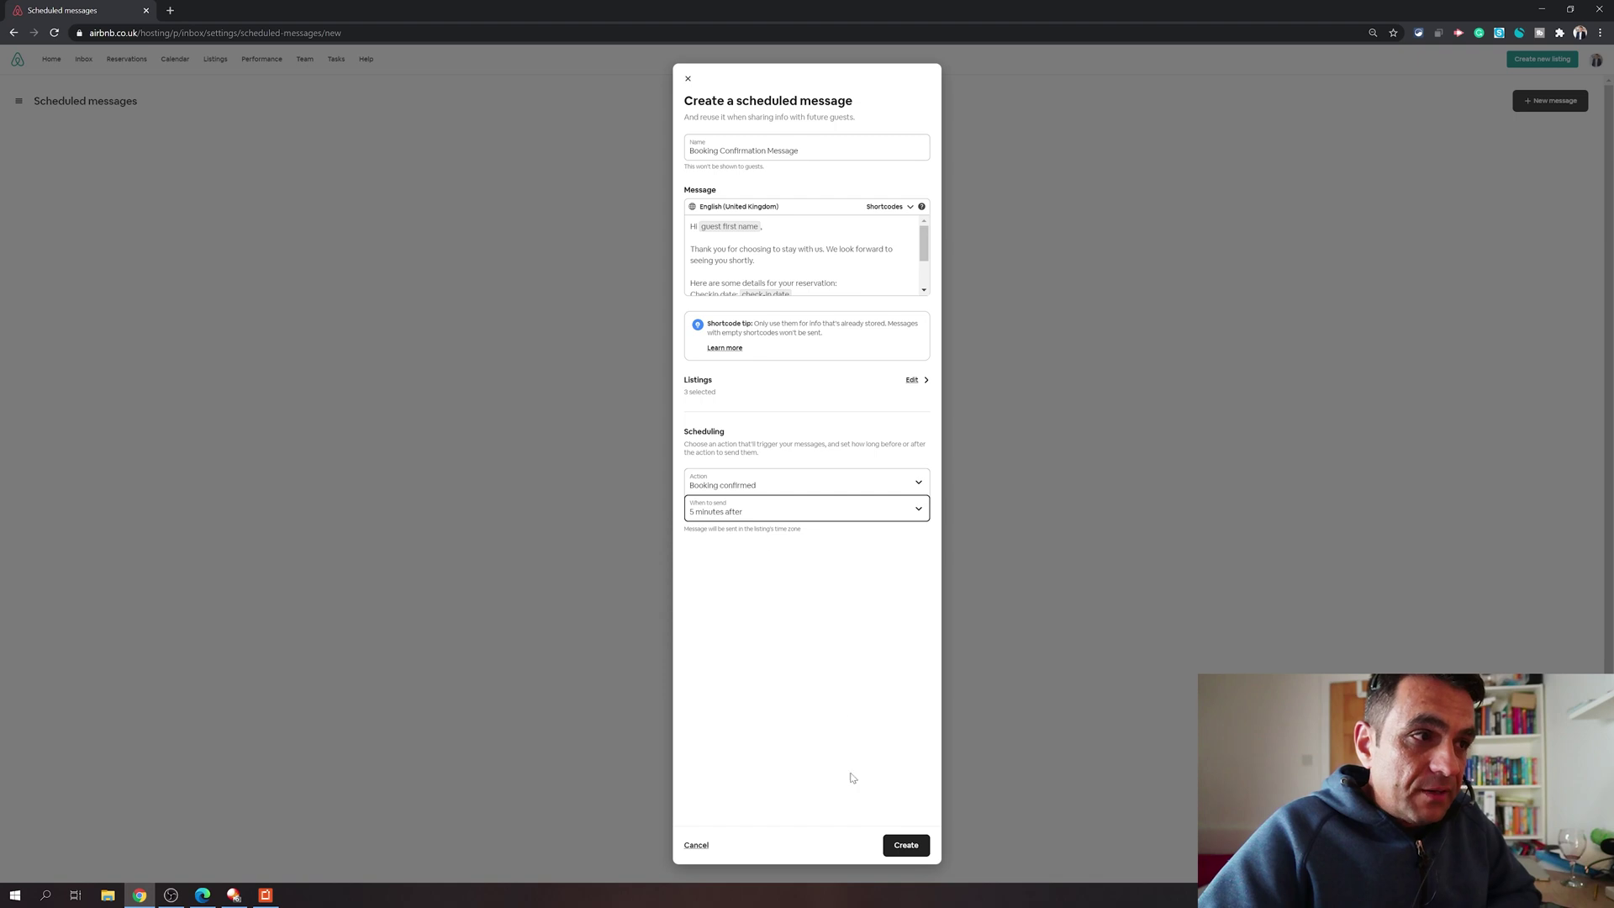
click(822, 513)
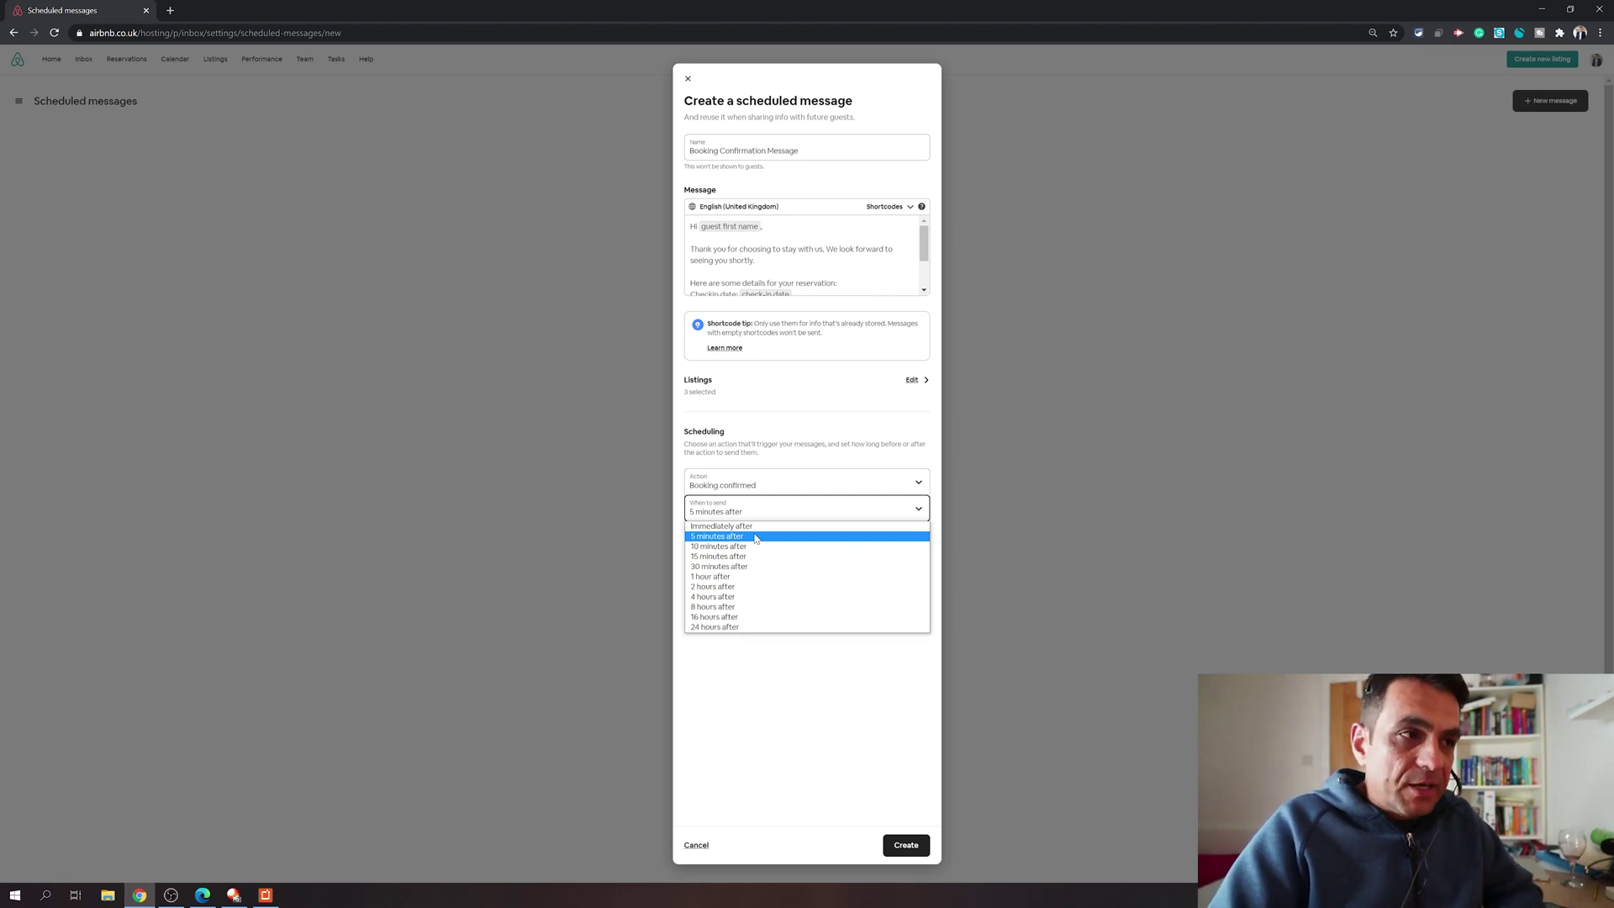
click(755, 538)
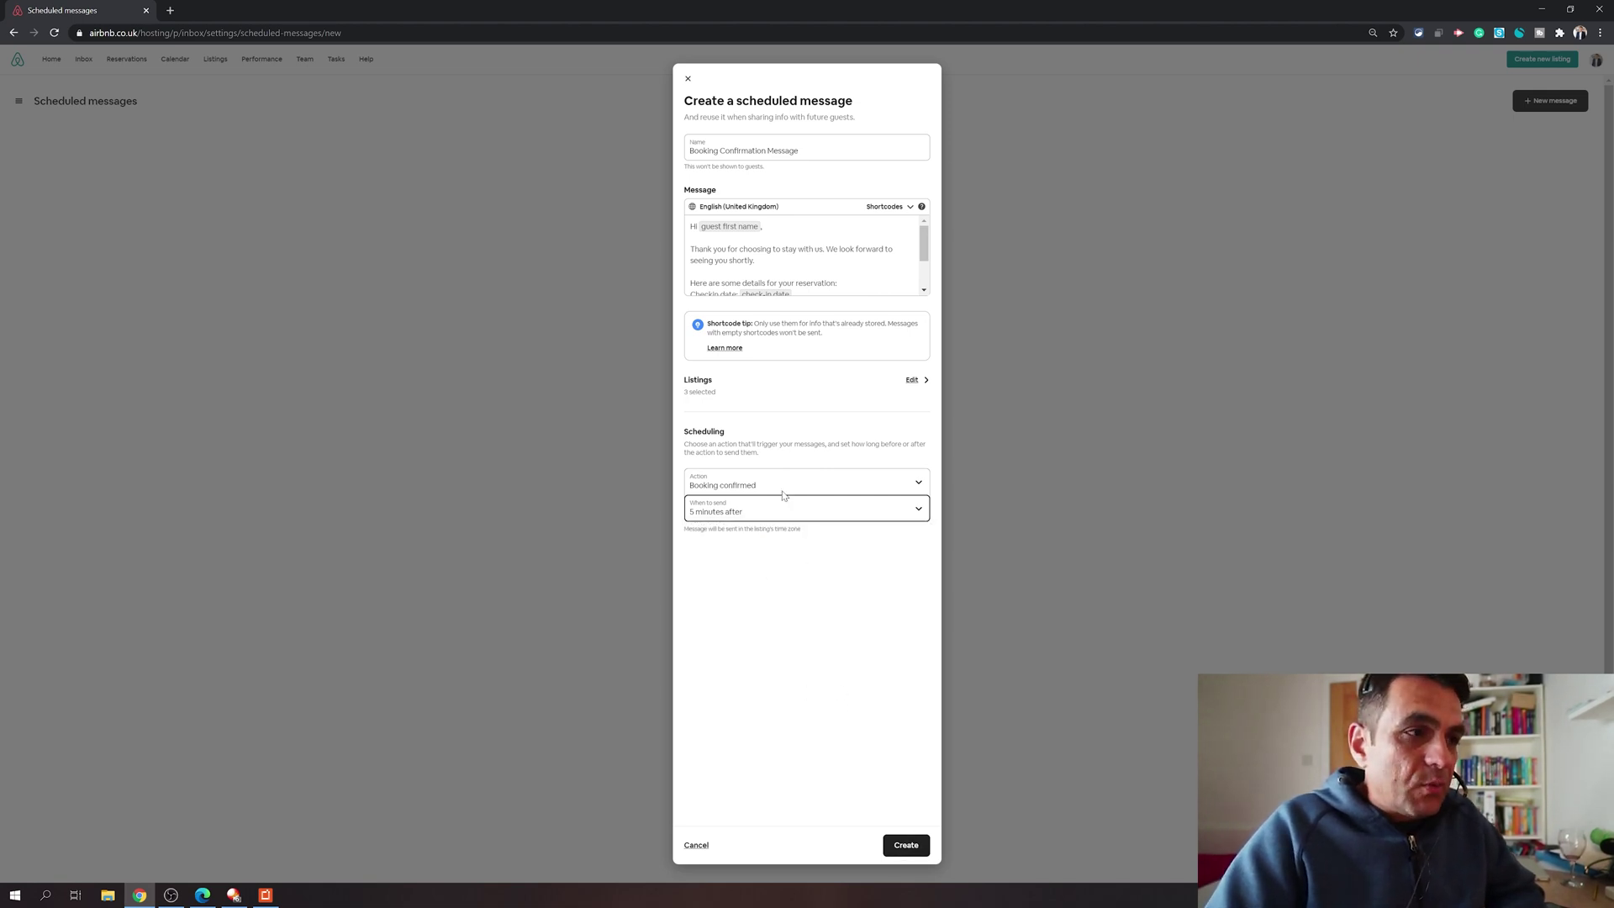
click(907, 846)
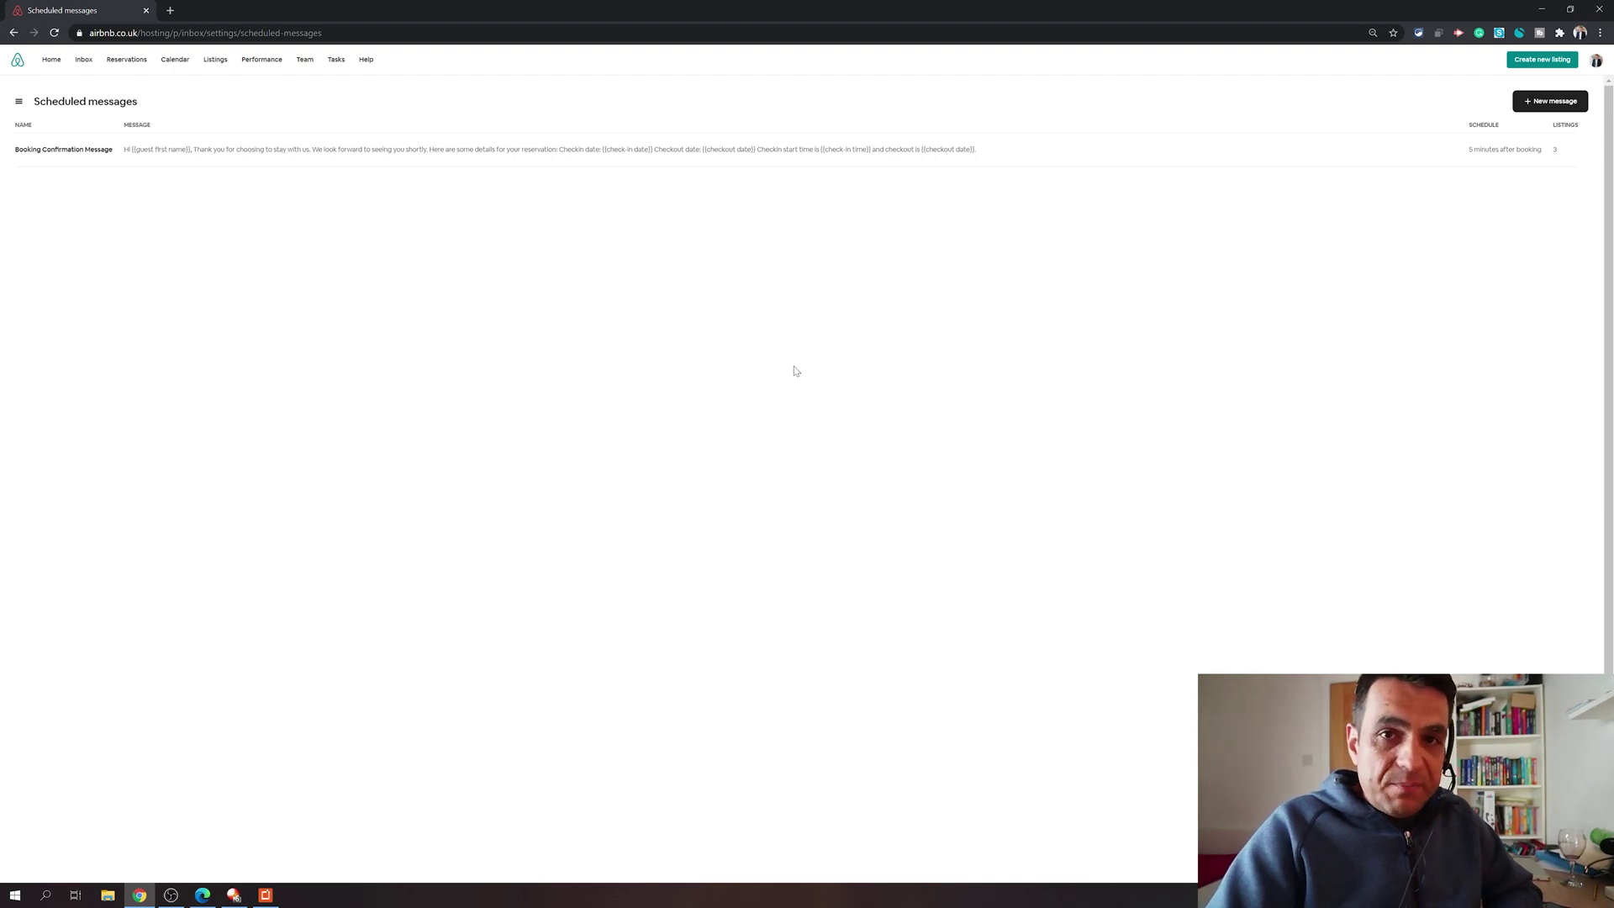
- Open the saved template and schedule it 7 days before check-in at 15:00
click(577, 151)
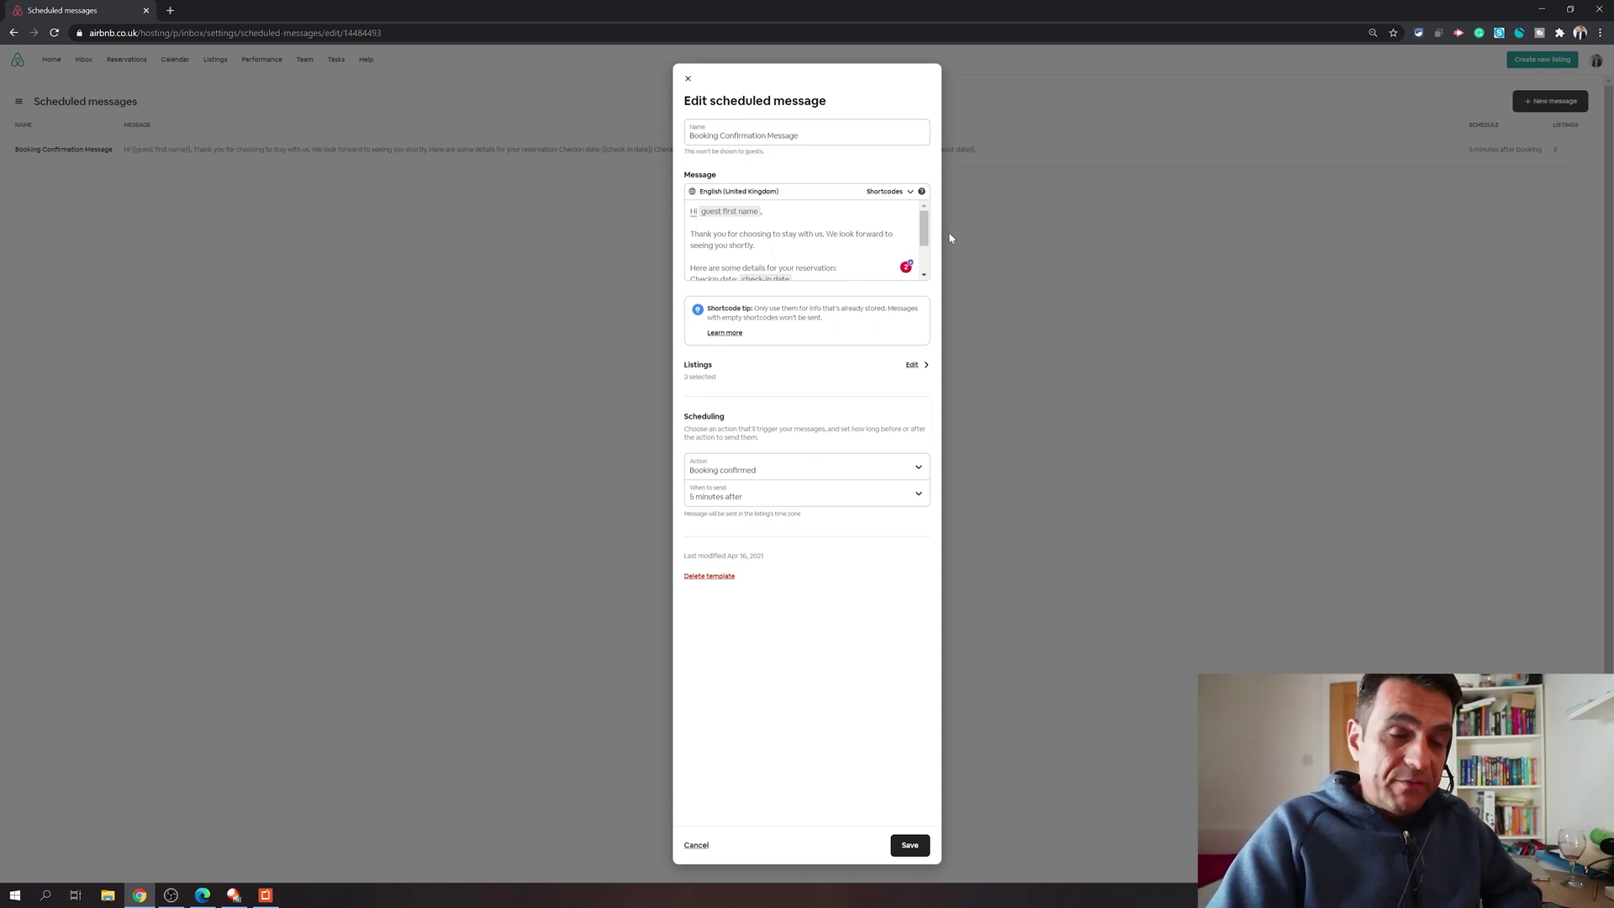
click(891, 498)
click(801, 510)
click(795, 471)
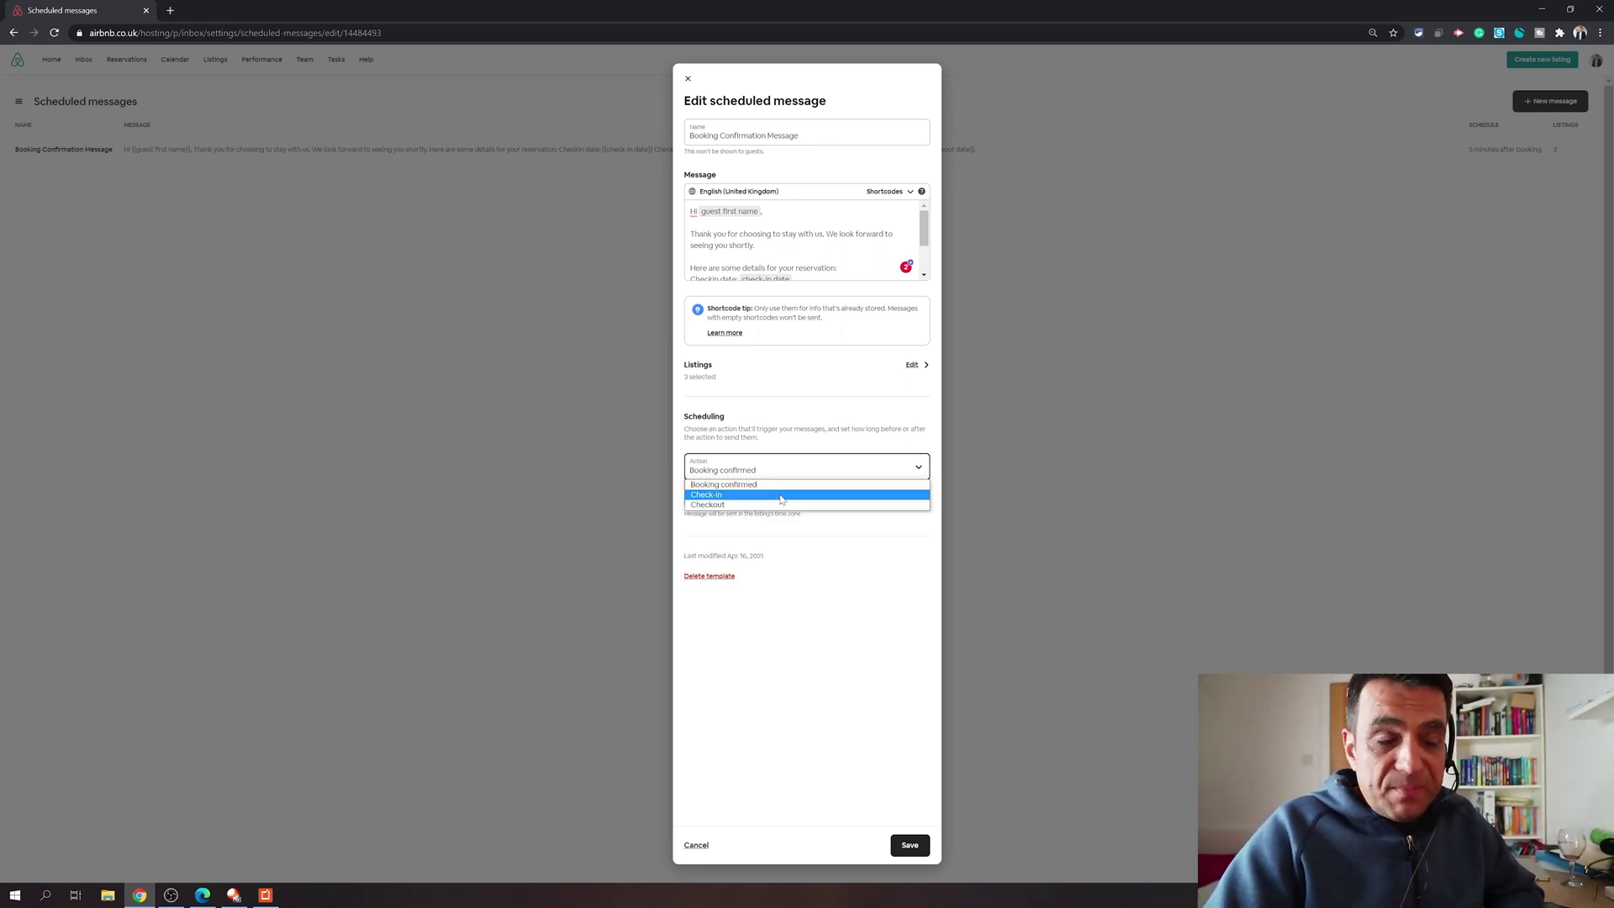
click(781, 495)
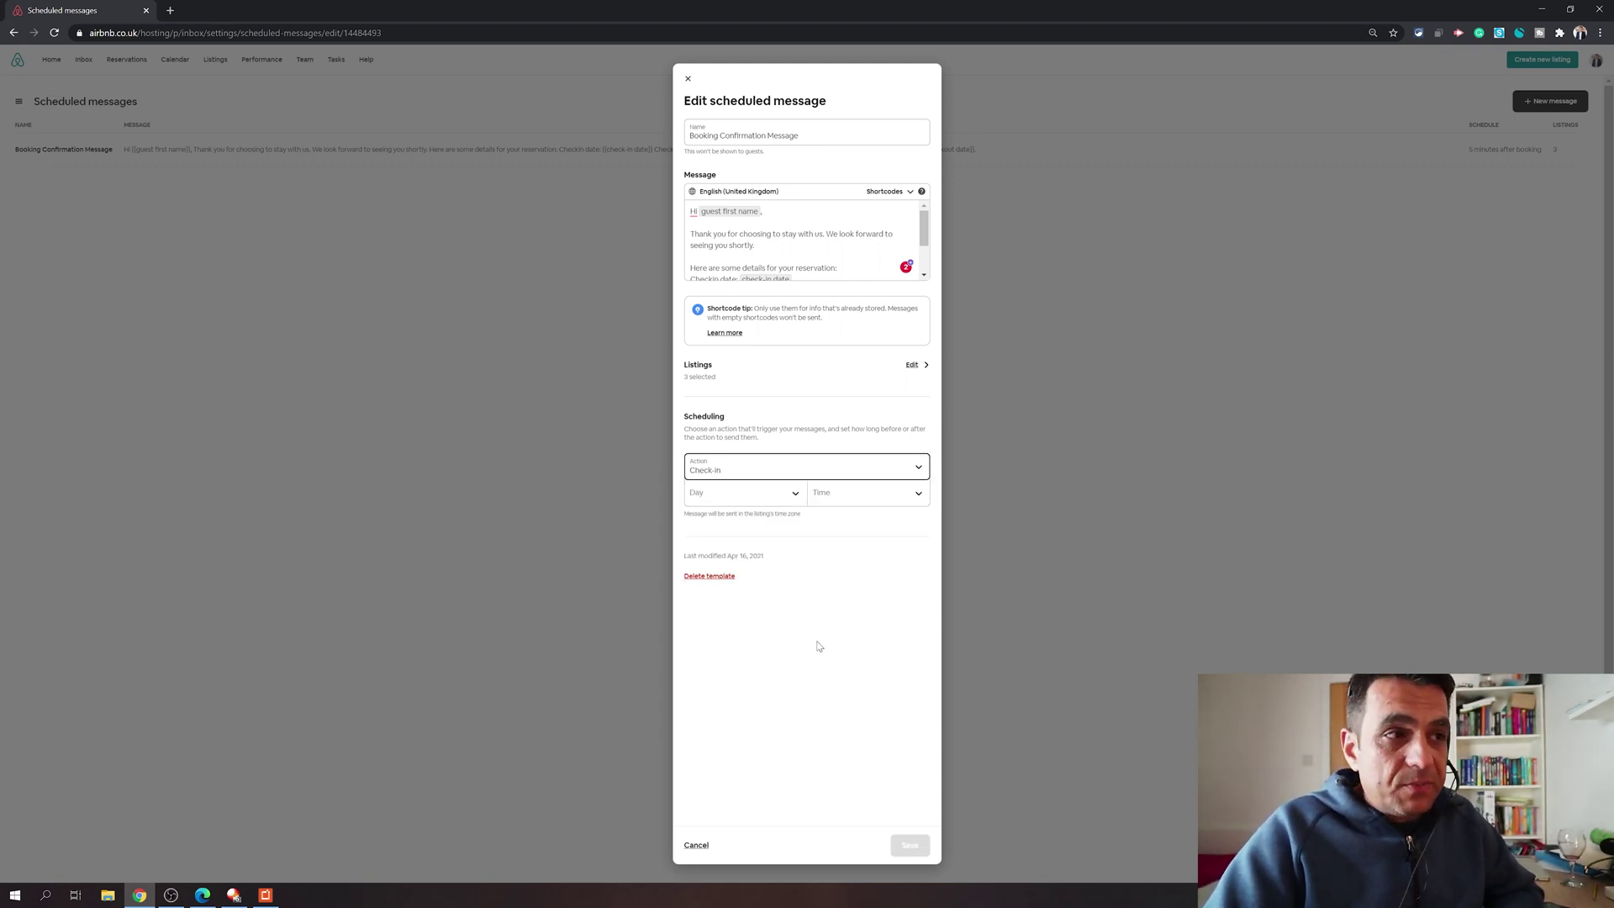
click(797, 495)
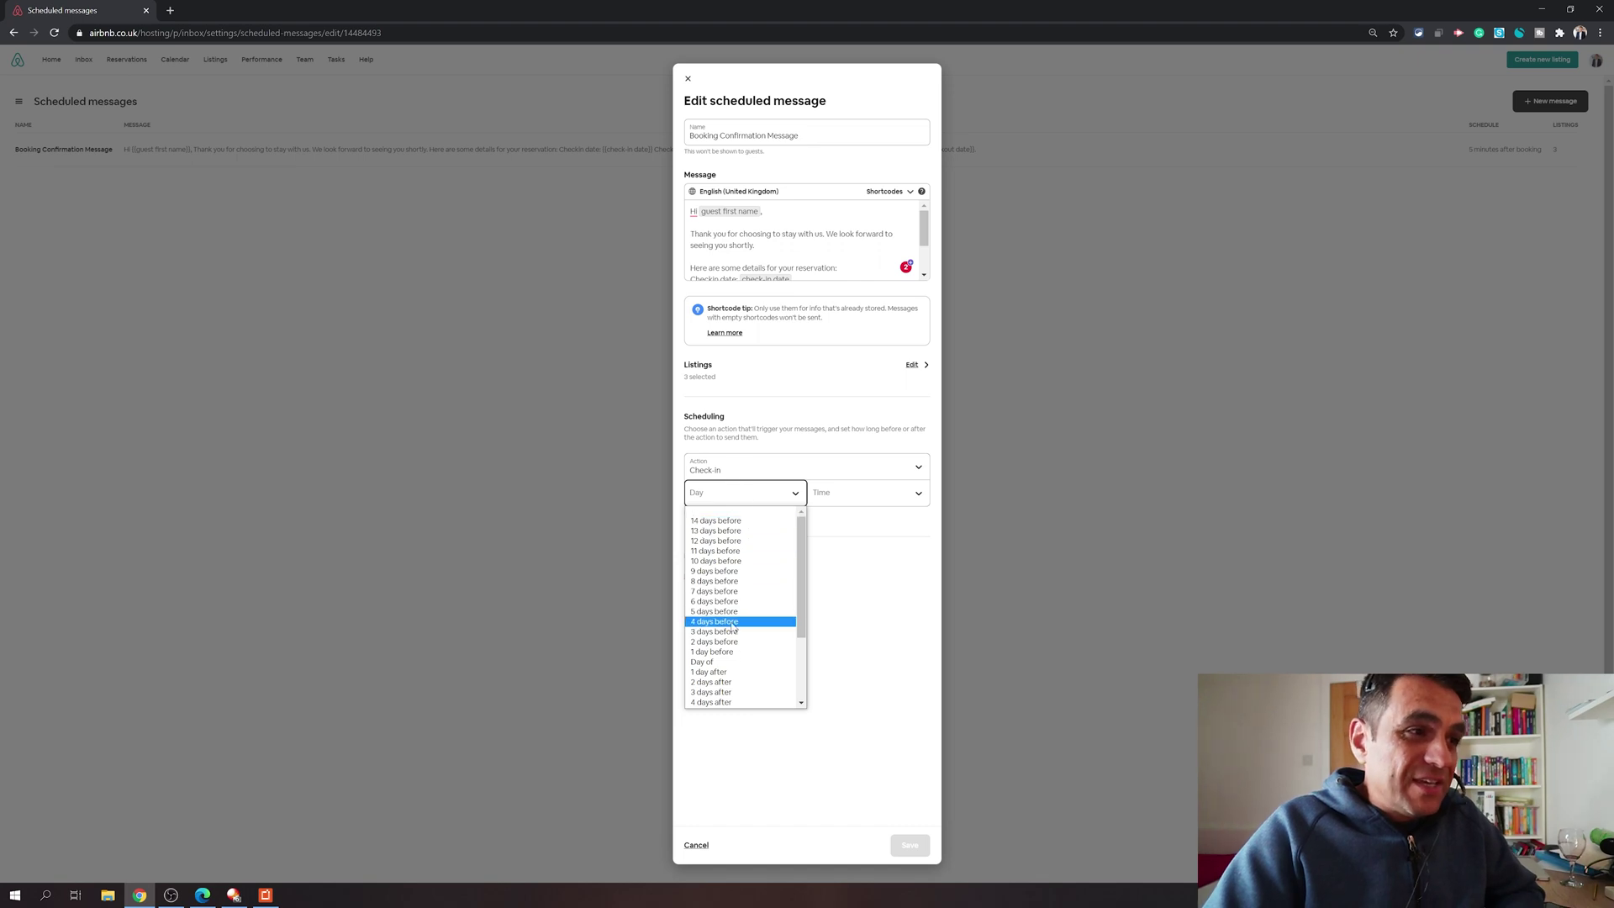
click(731, 591)
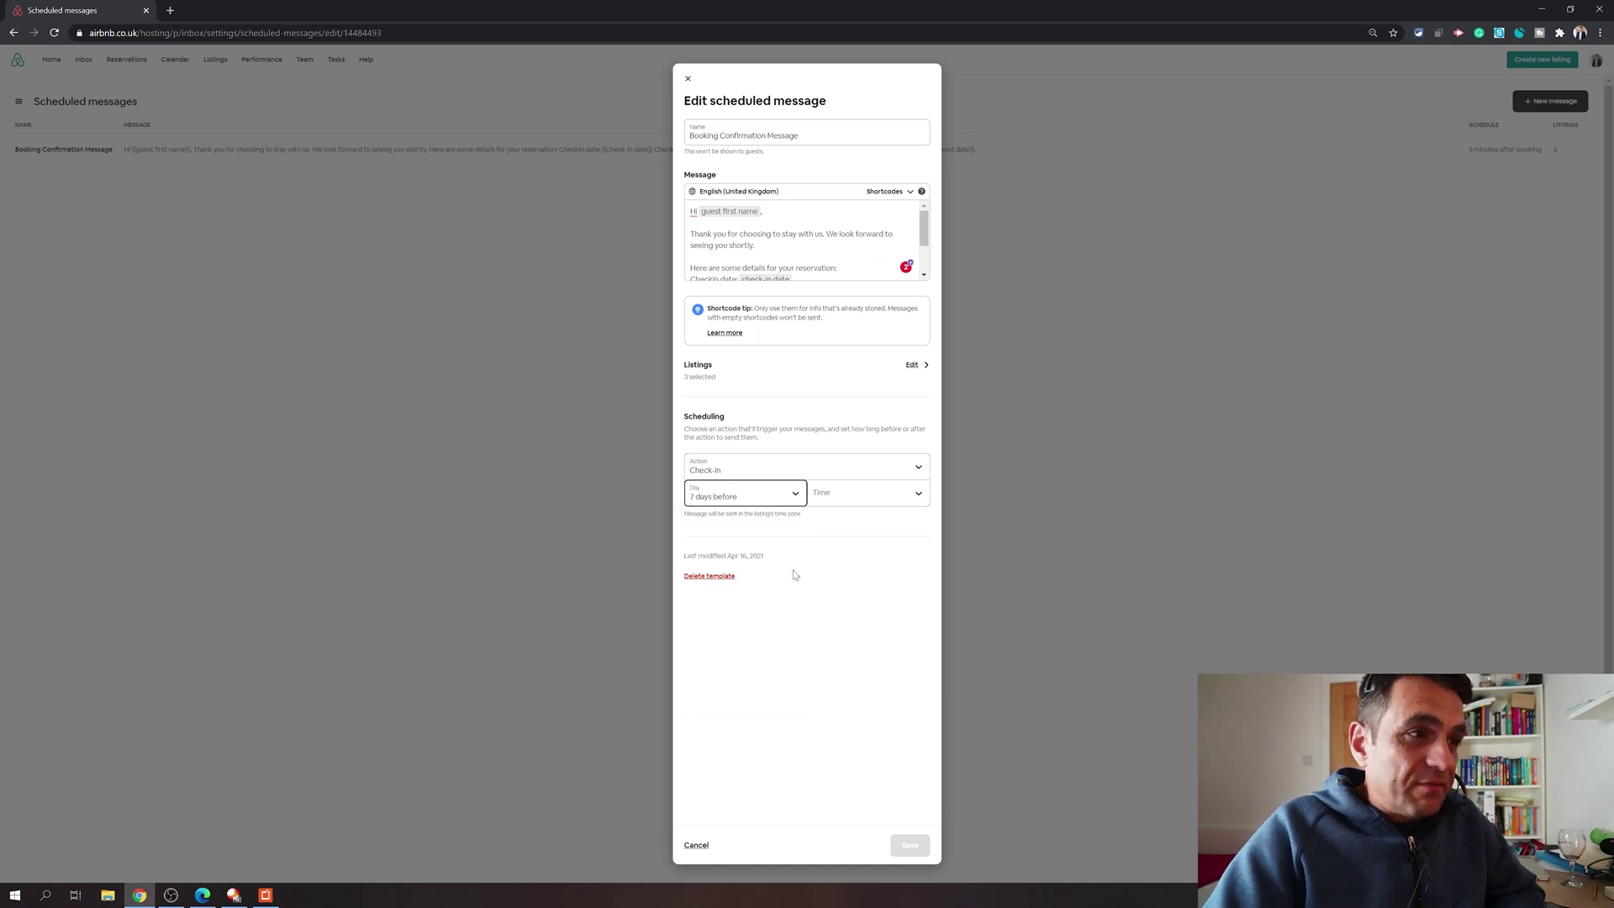
click(879, 498)
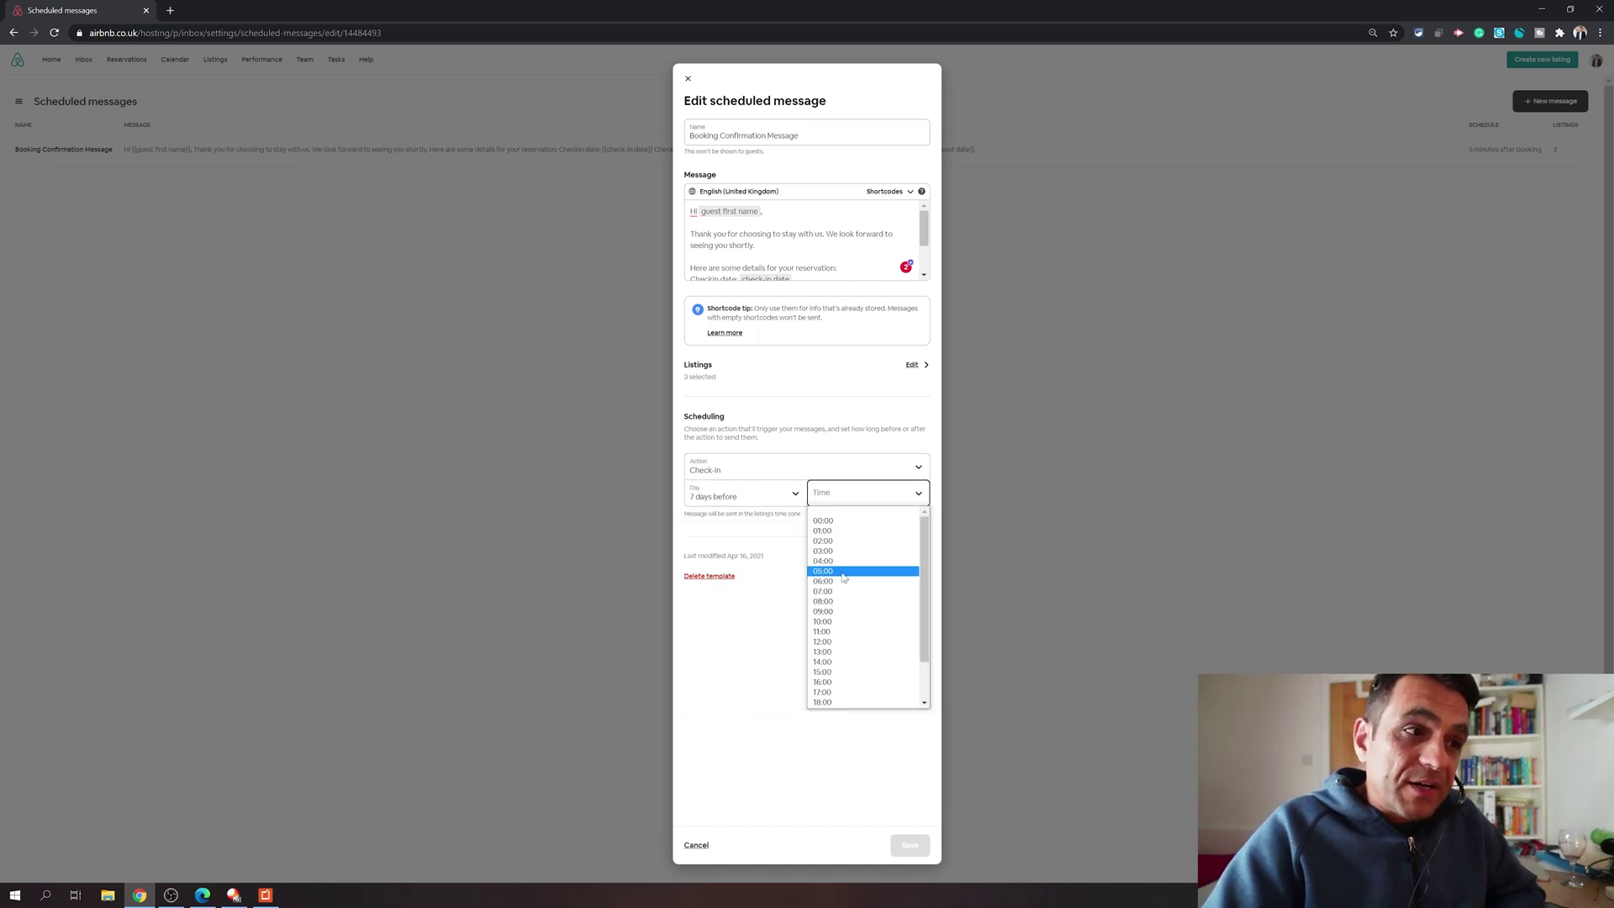
click(870, 672)
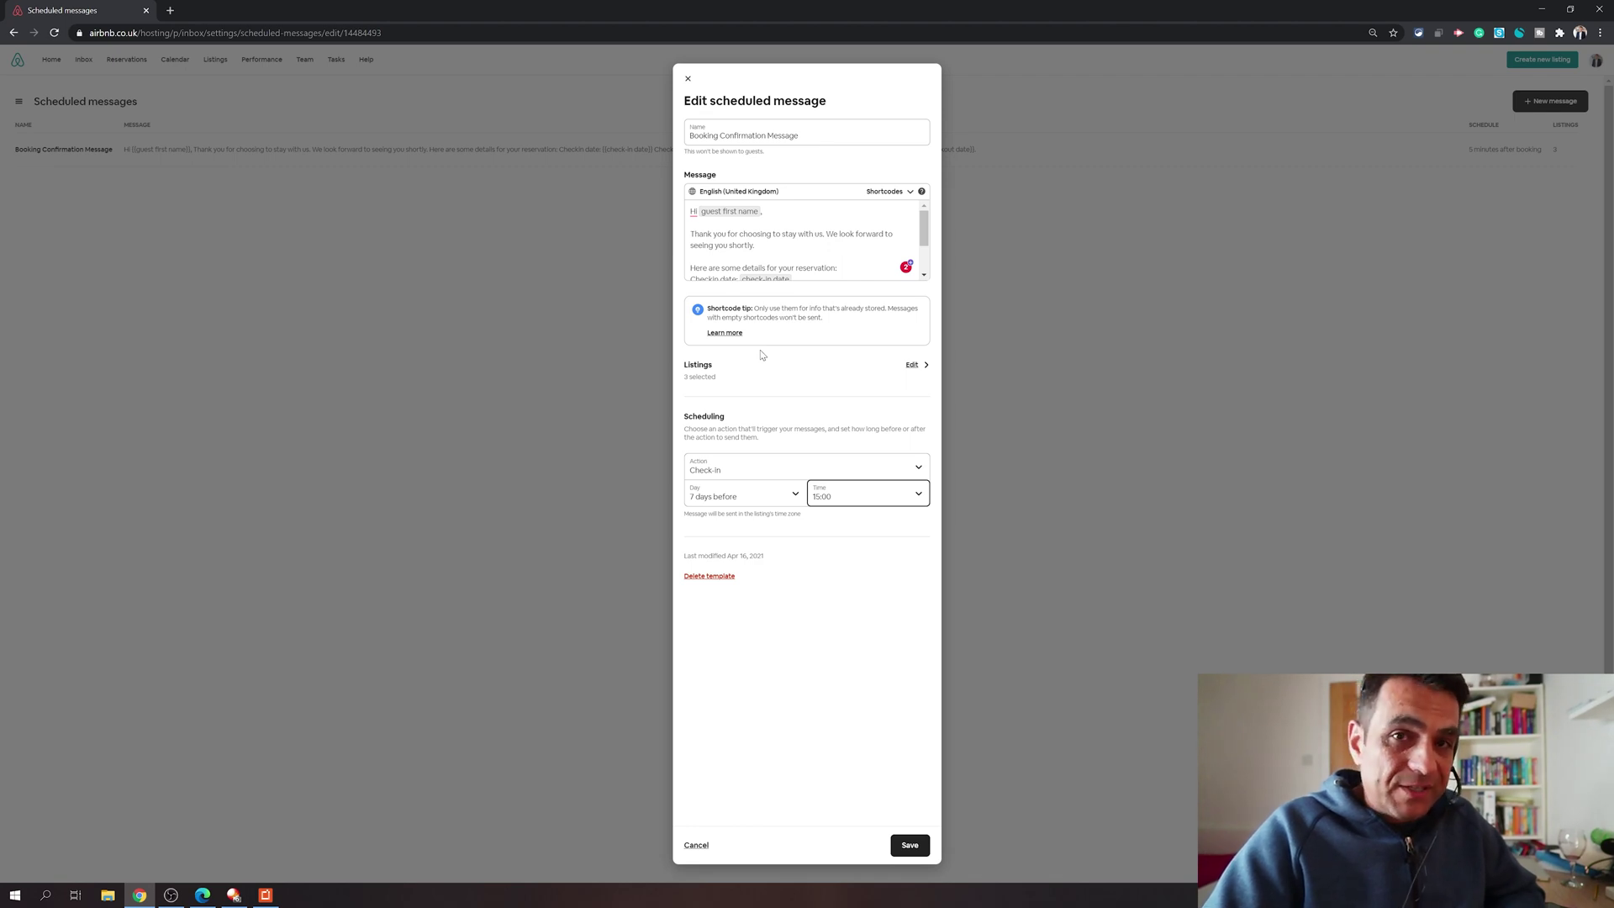
- Cancel the delete prompt and reschedule it for 8 days before checkout at 15:00
click(709, 576)
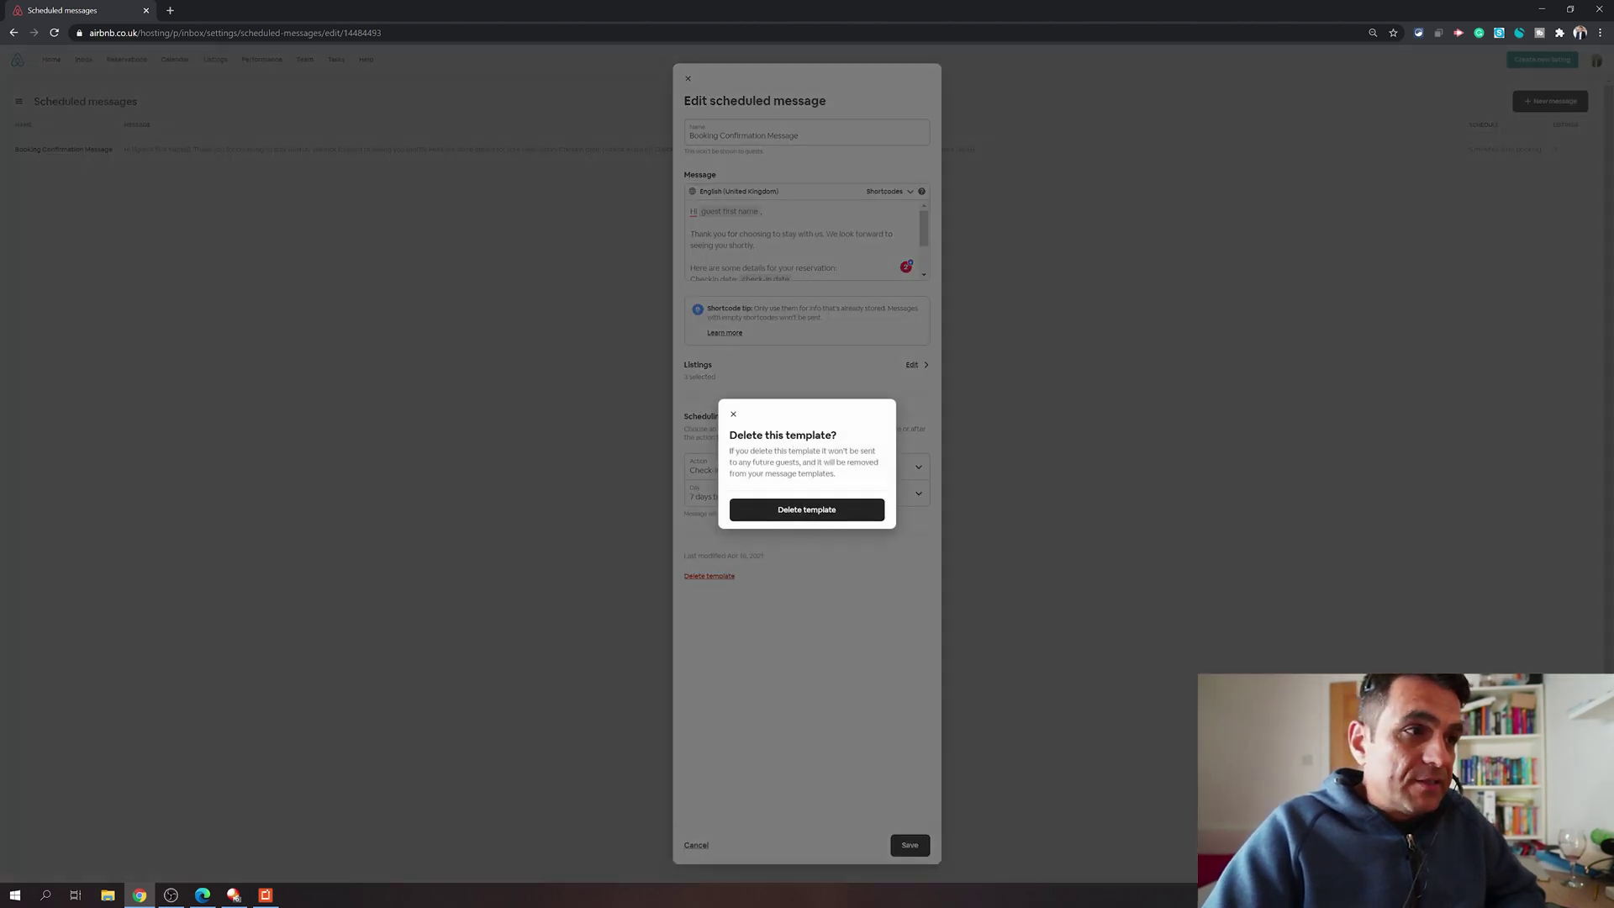
click(733, 418)
click(791, 478)
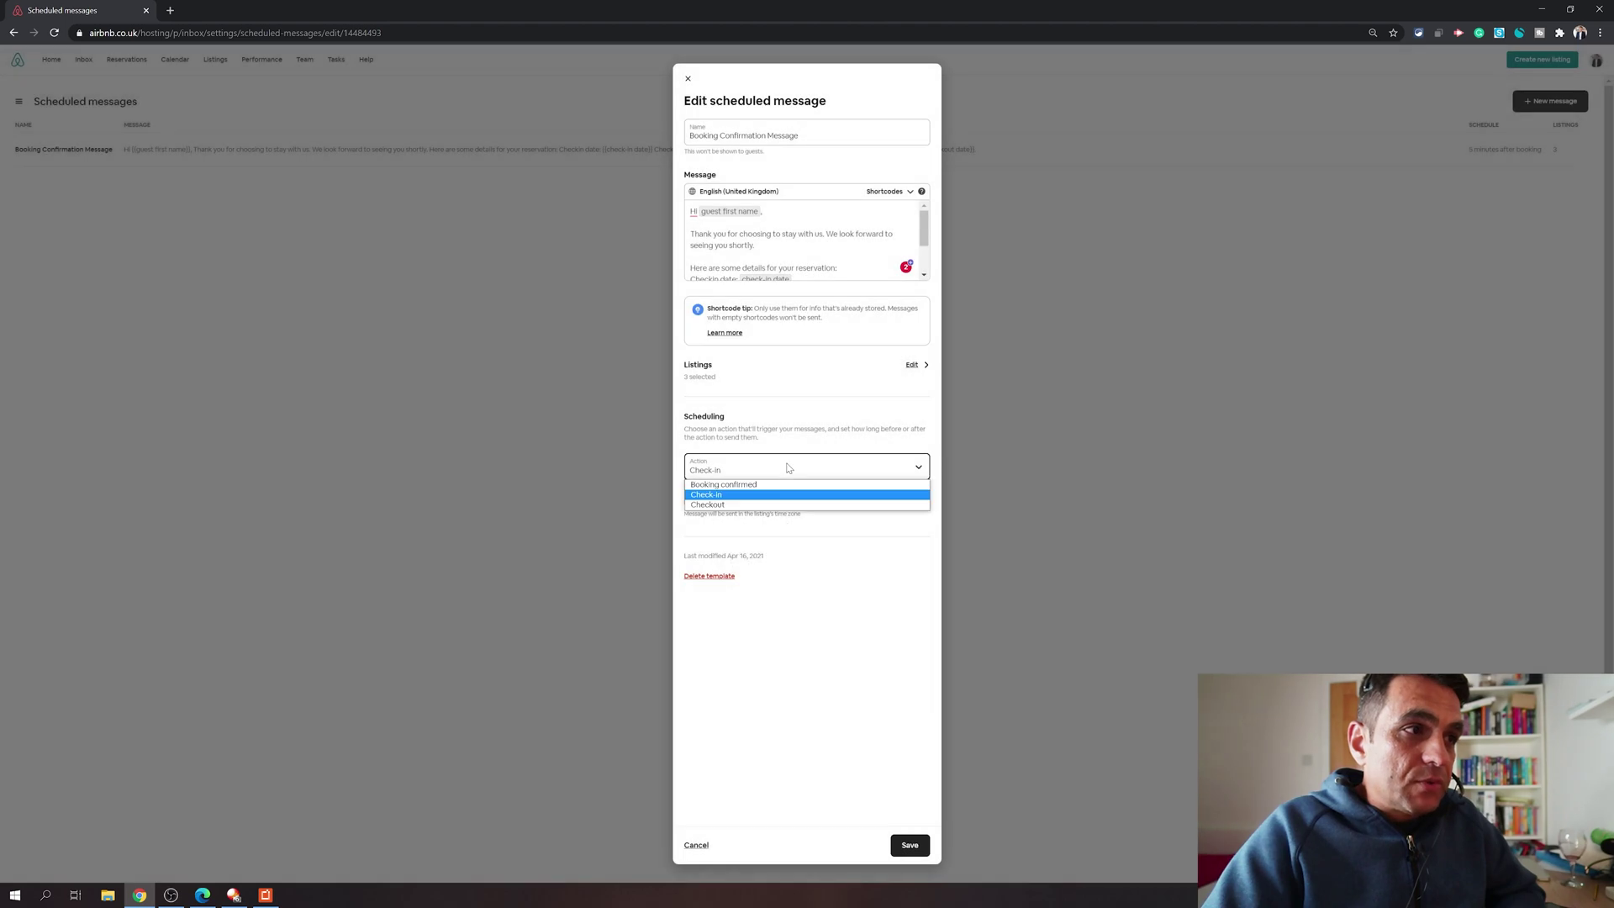
click(785, 507)
click(735, 493)
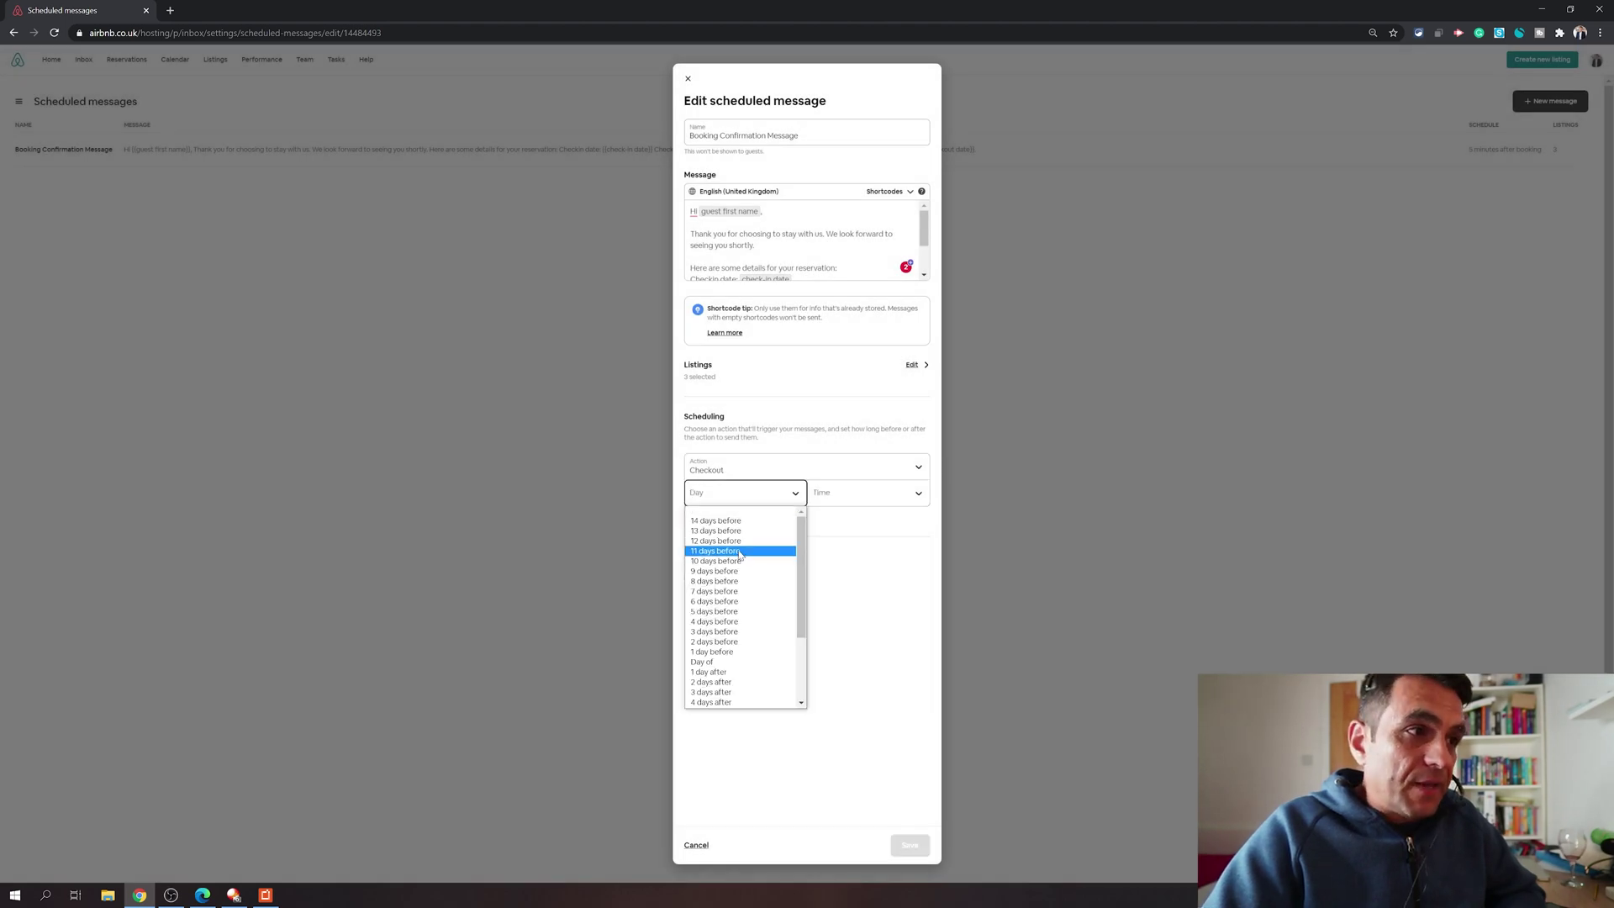
click(740, 584)
click(848, 500)
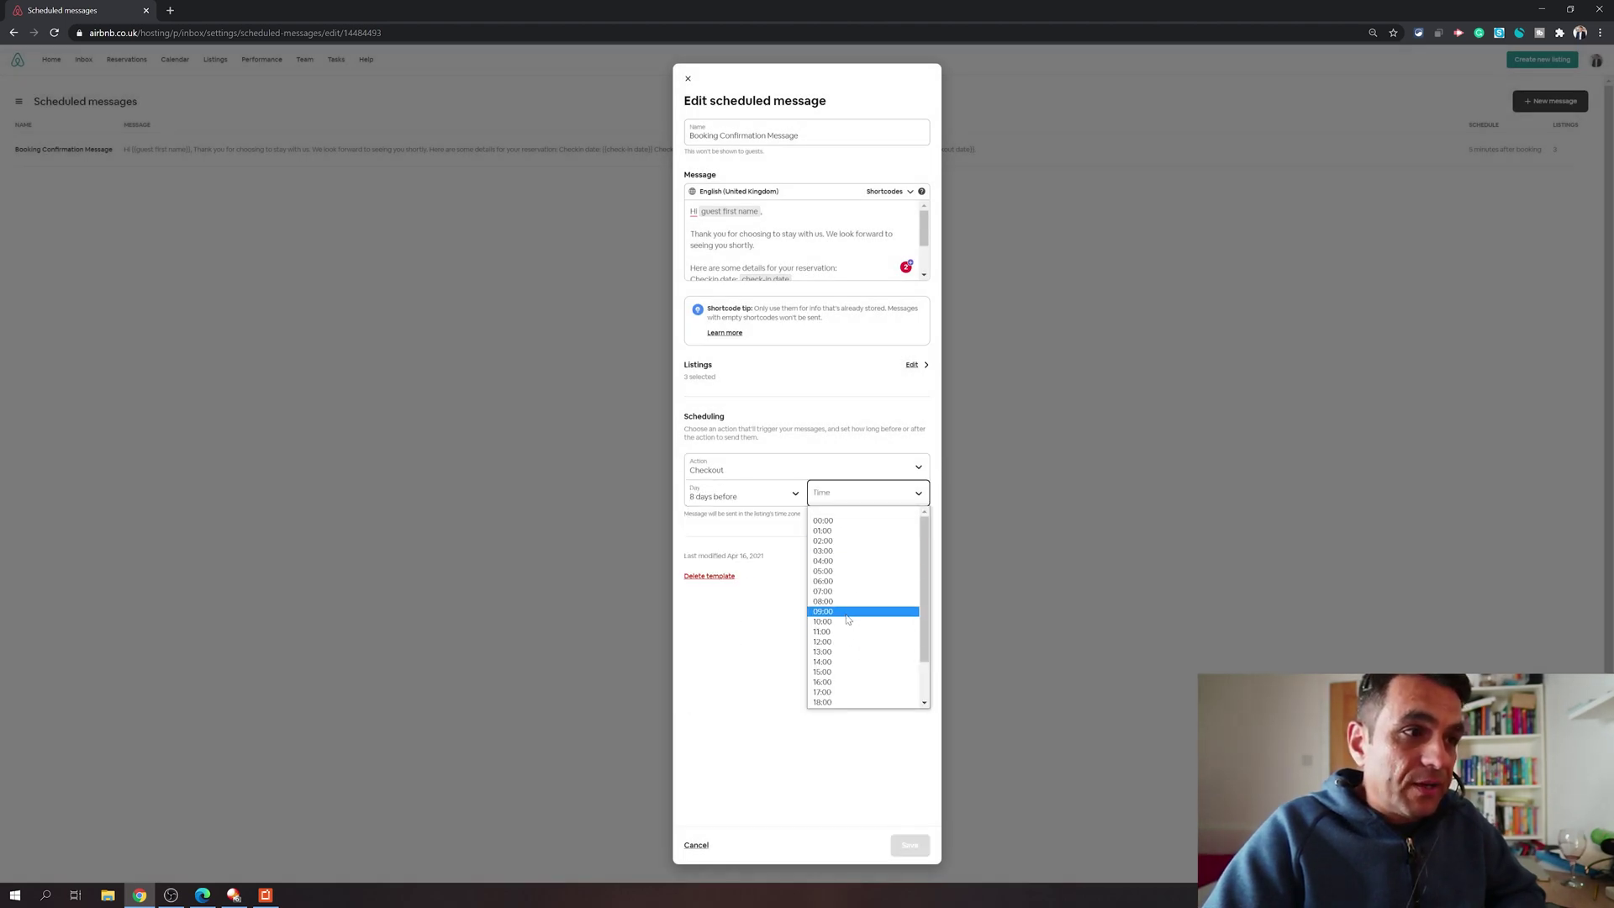
click(847, 672)
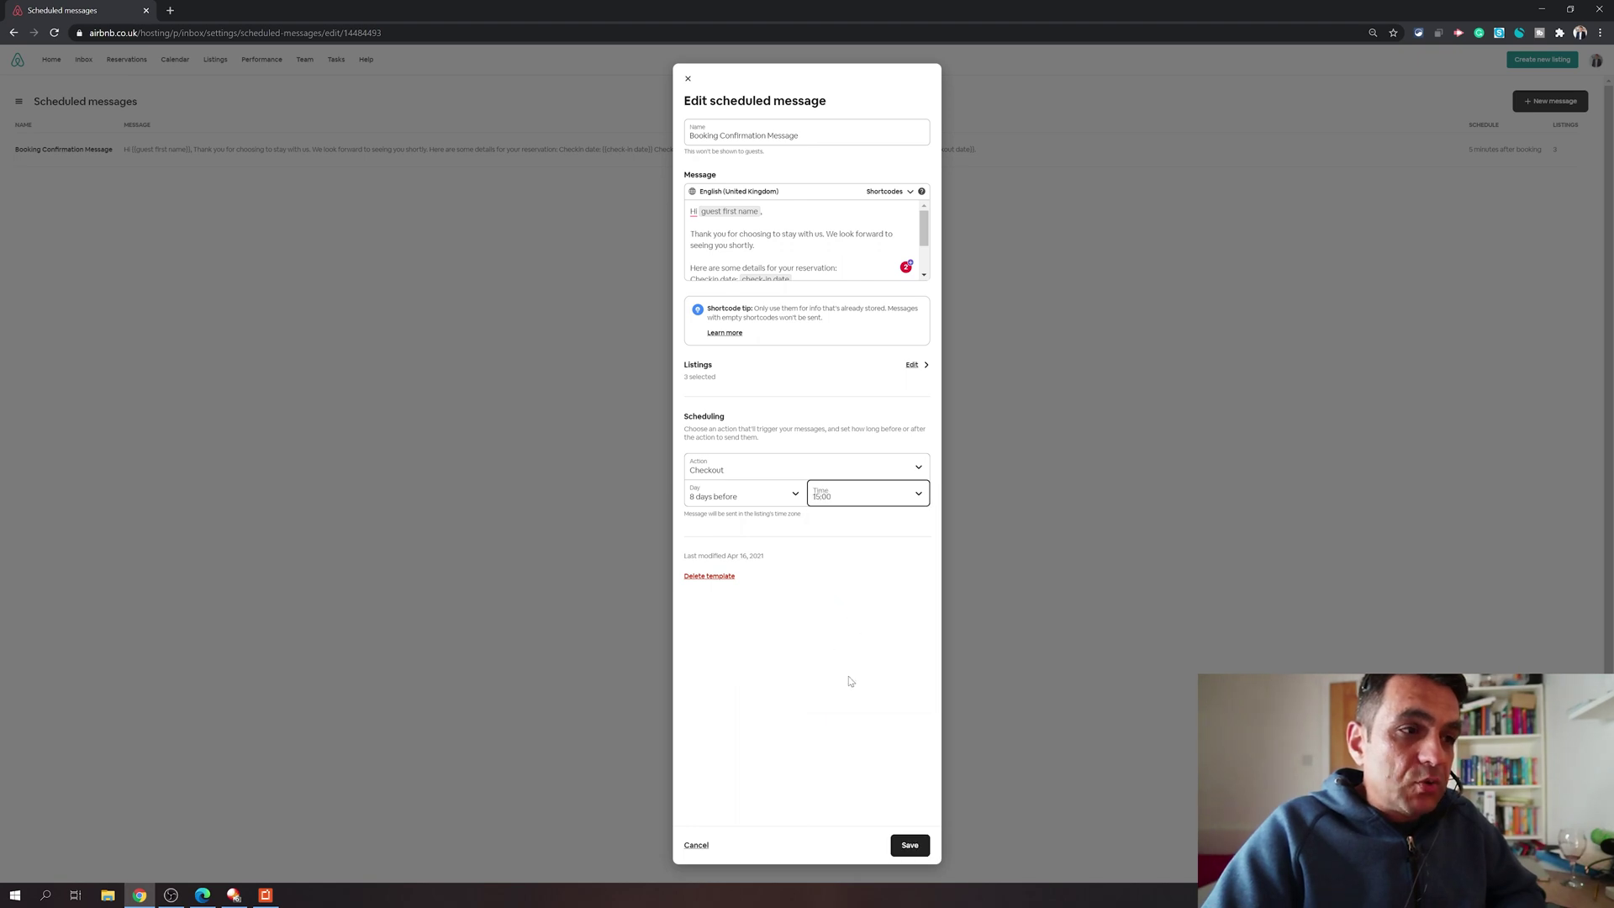